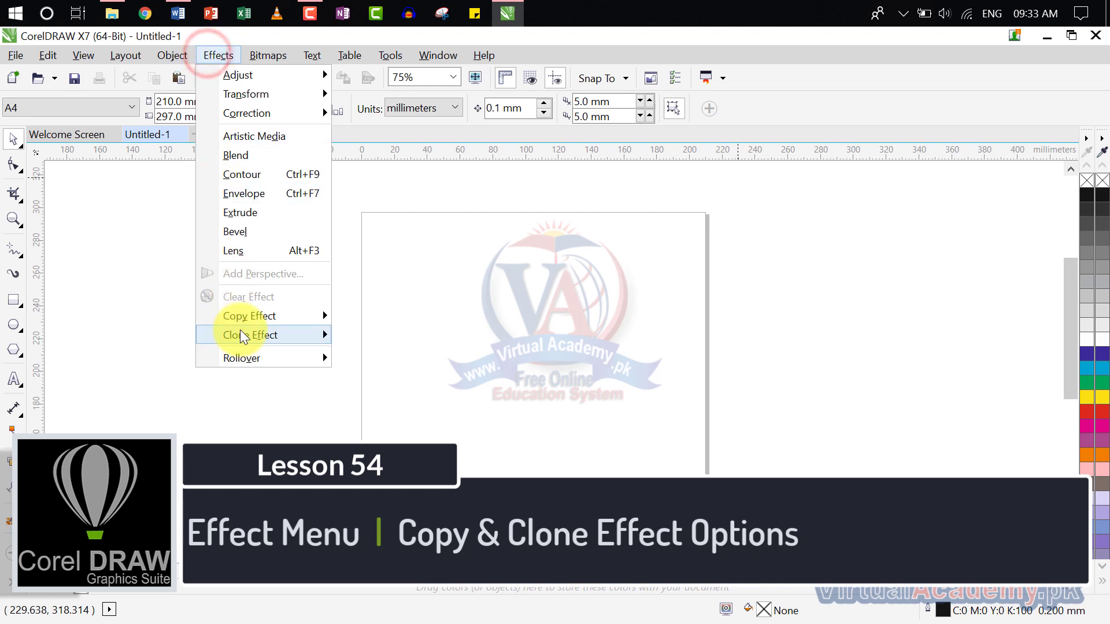
mouse_move(256, 321)
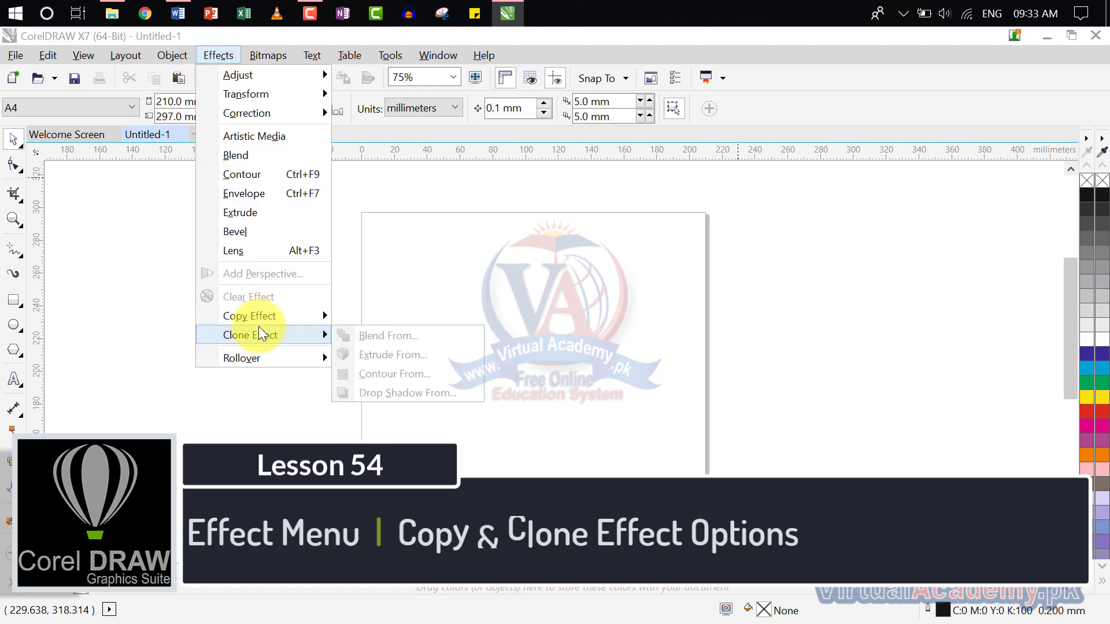
key("Escape")
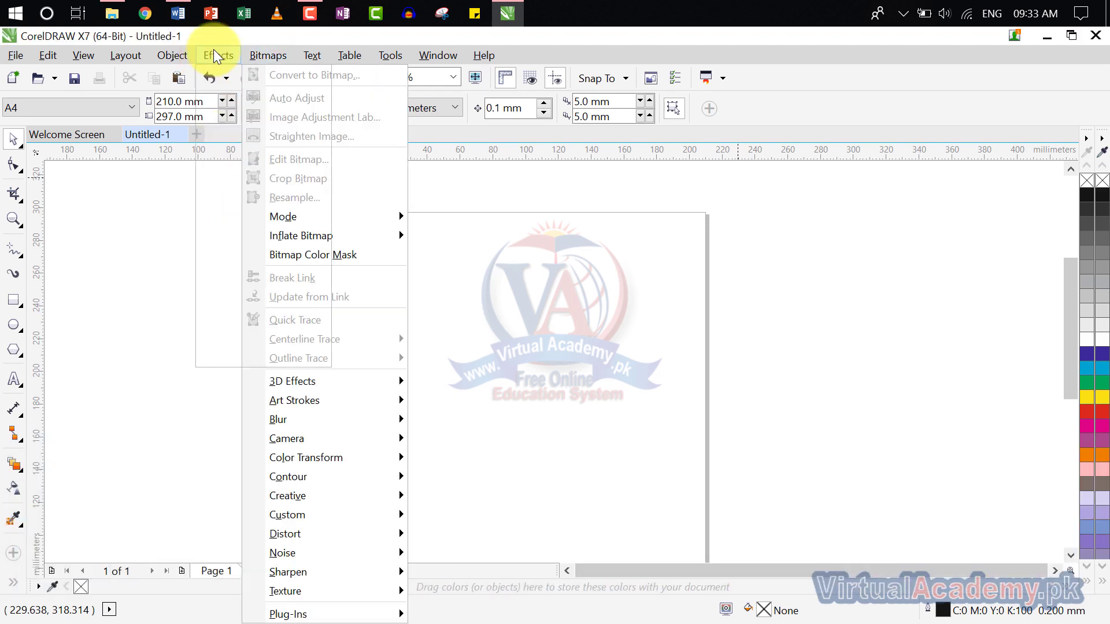
left_click(213, 50)
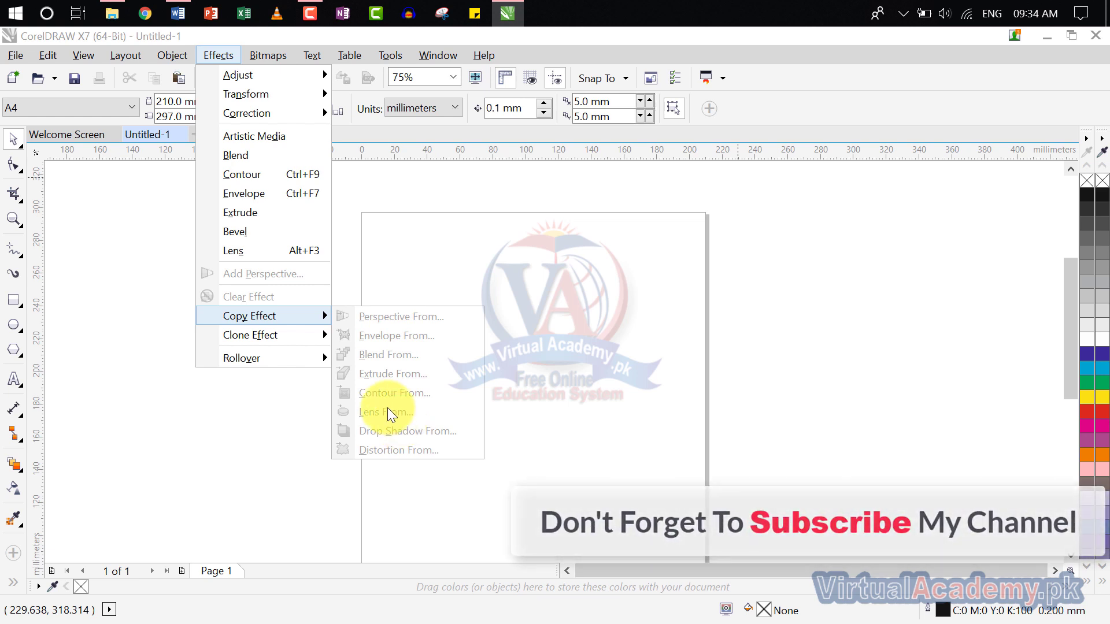
left_click(19, 464)
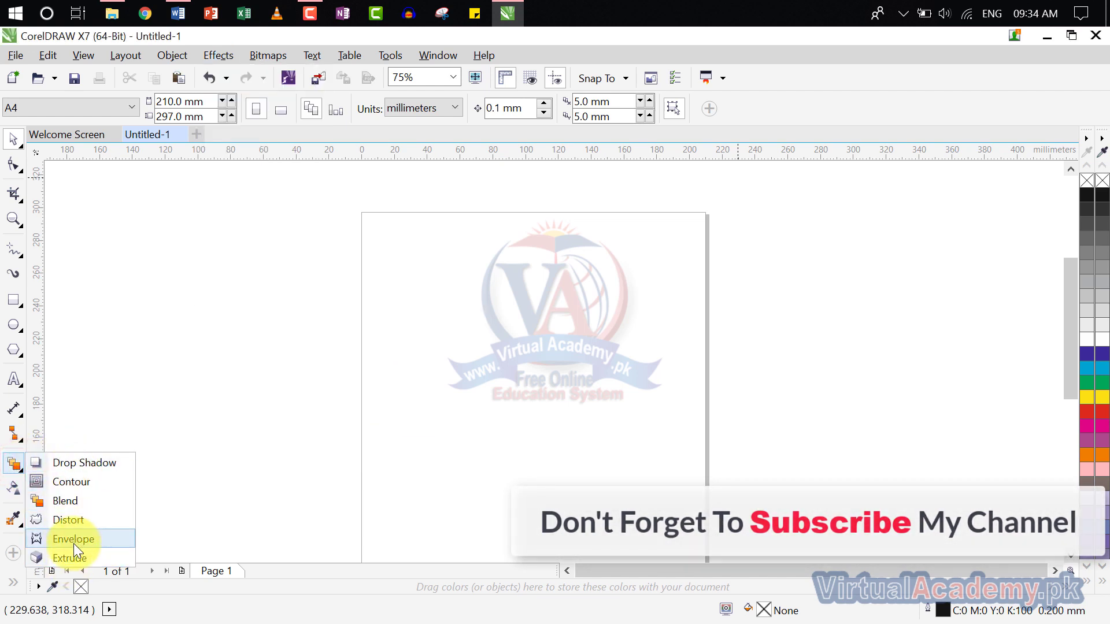
left_click(222, 52)
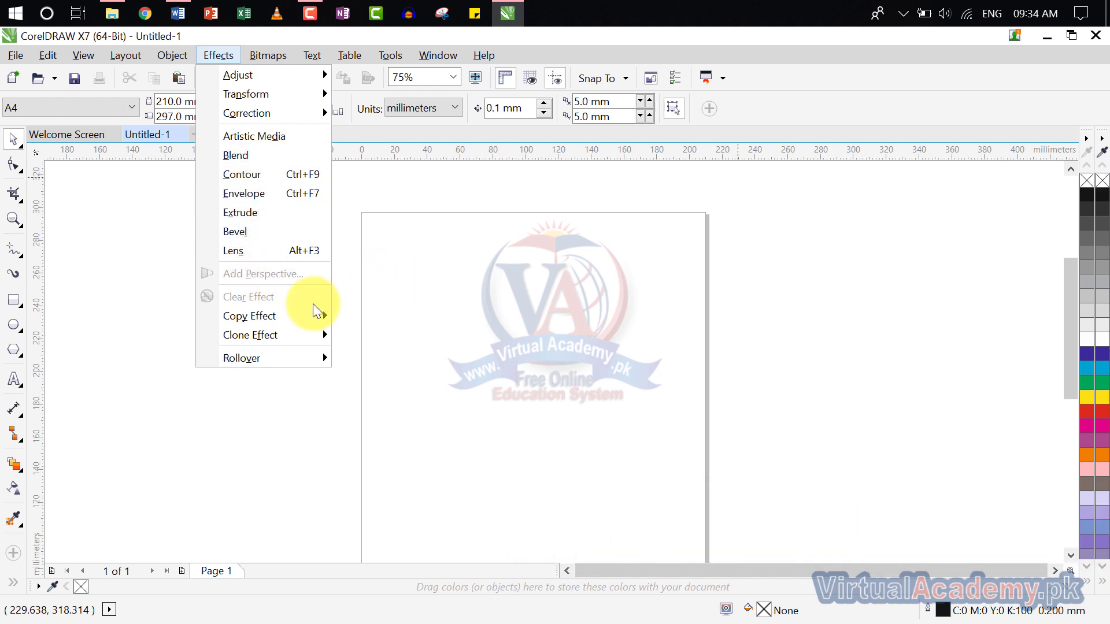
left_click(487, 283)
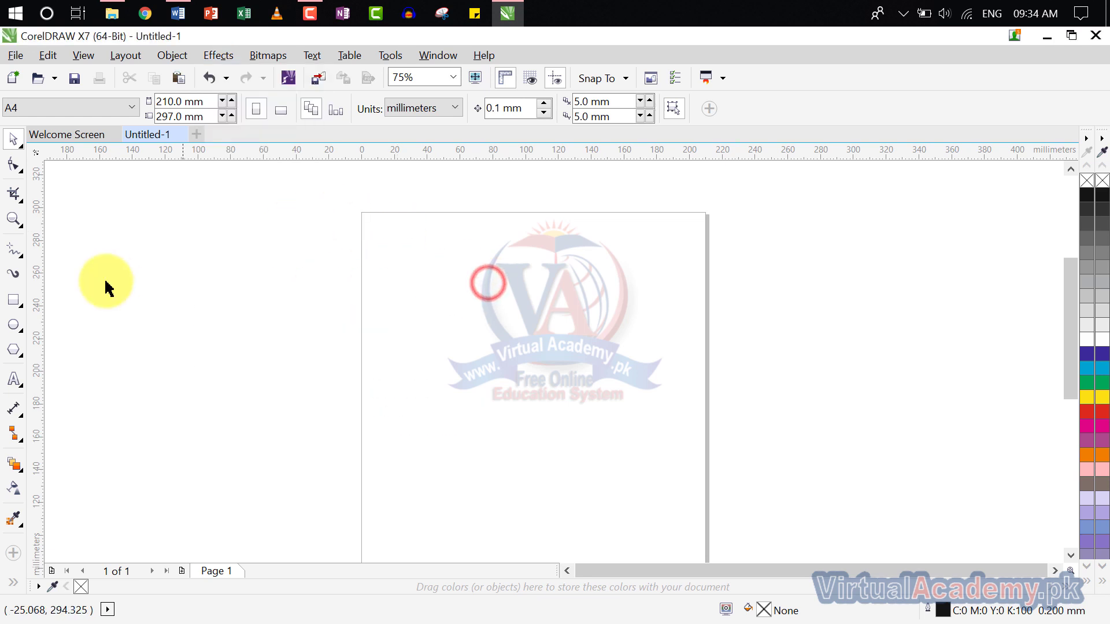
- Draw a rectangle about 85 mm wide and 34 mm high in the empty area to the right of the page
left_click(18, 298)
left_click(63, 299)
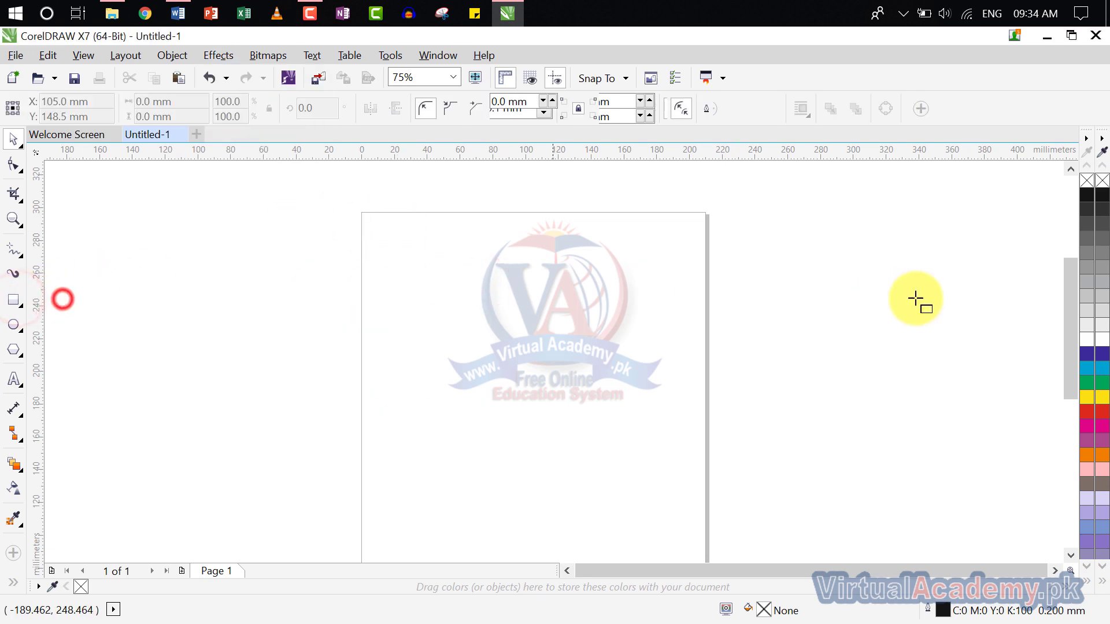
left_click_drag(772, 255, 911, 311)
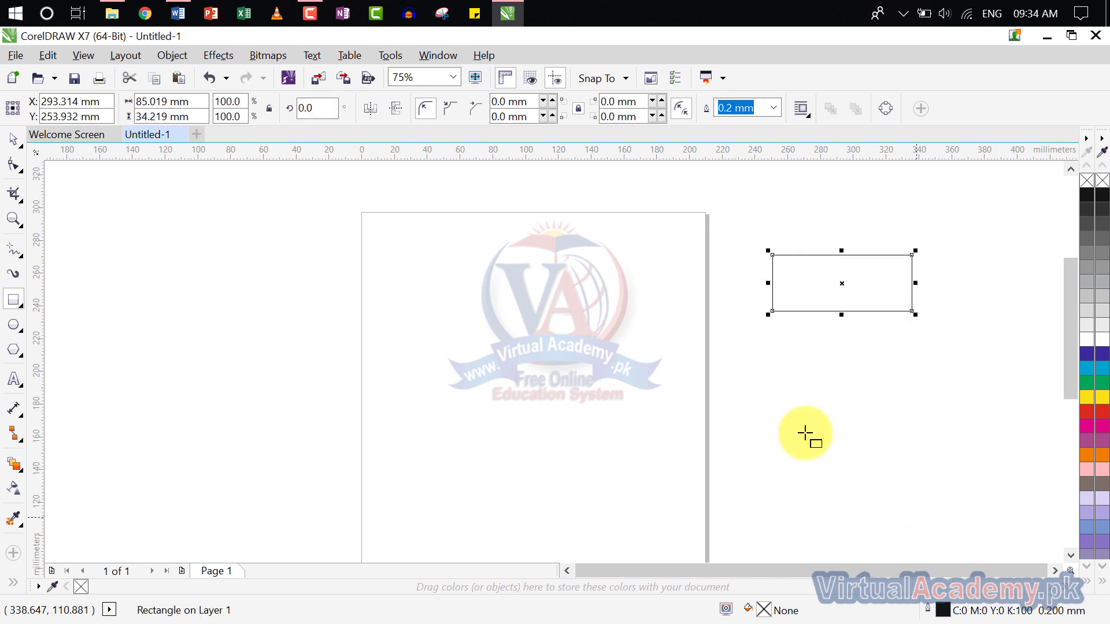
- Apply an inward contour to the rectangle with 25 steps at an offset of about 0.684 mm
left_click(19, 463)
left_click(92, 482)
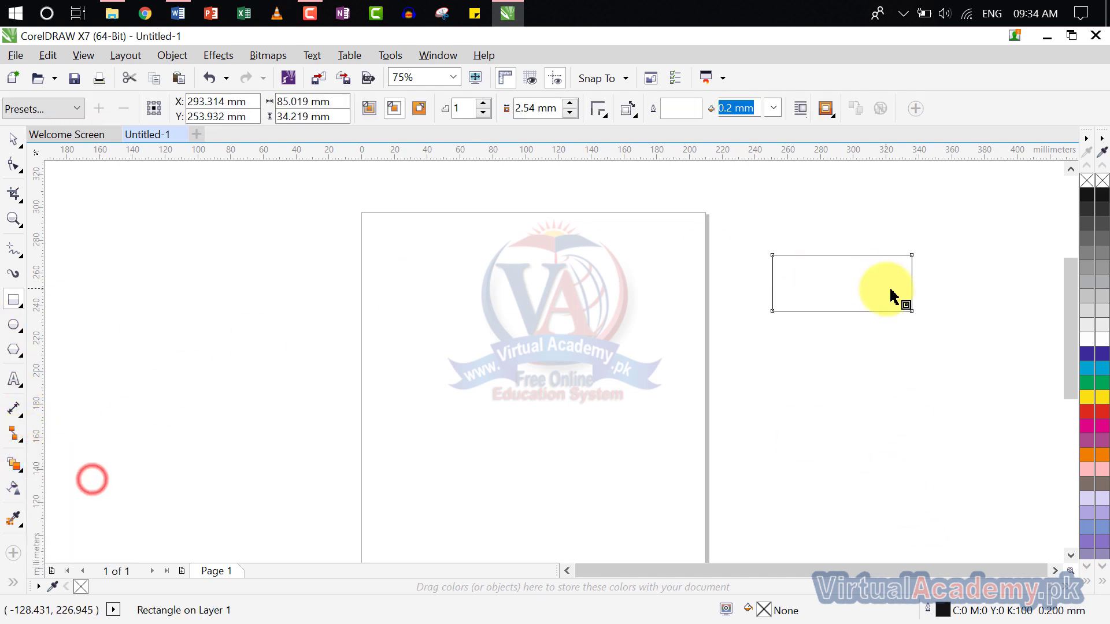
scroll(856, 265, "up", 2)
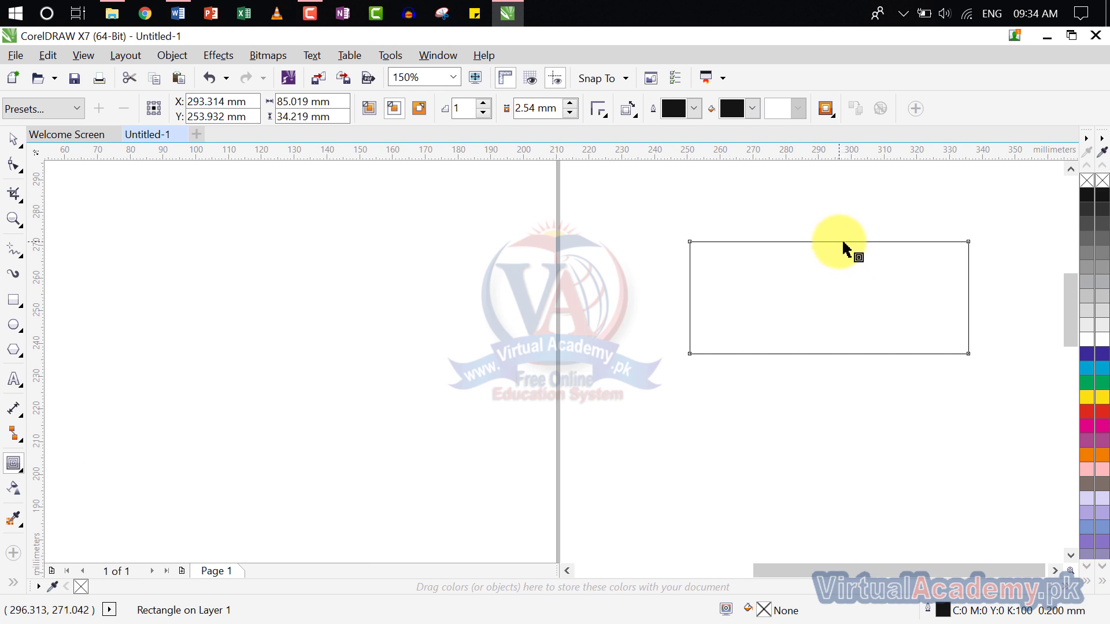
left_click_drag(839, 242, 841, 296)
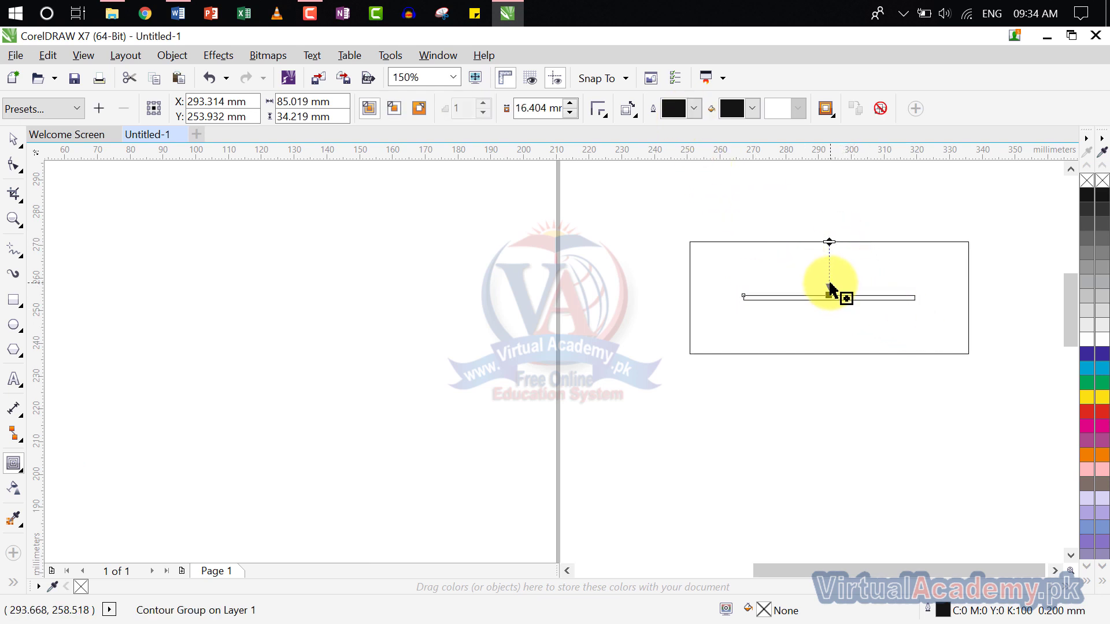
left_click_drag(831, 241, 840, 267)
scroll(840, 267, "up", 4)
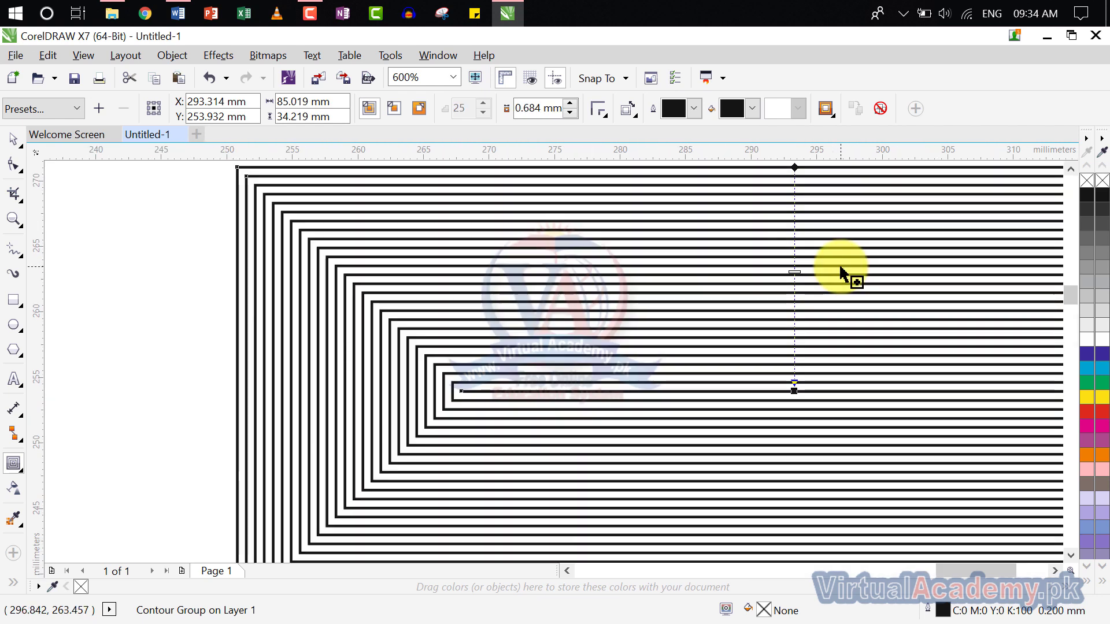
- Fill the contoured rectangle with the blue palette colour (C:100 M:100 Y:0 K:0) and deselect it
left_click(1101, 354)
scroll(892, 334, "down", 4)
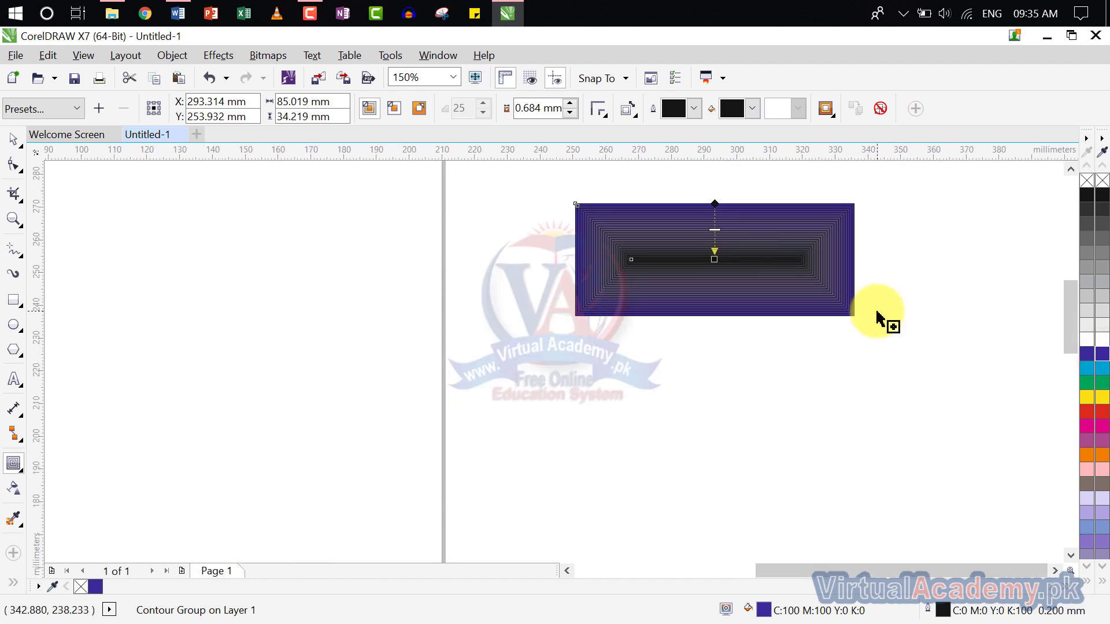
left_click(876, 316)
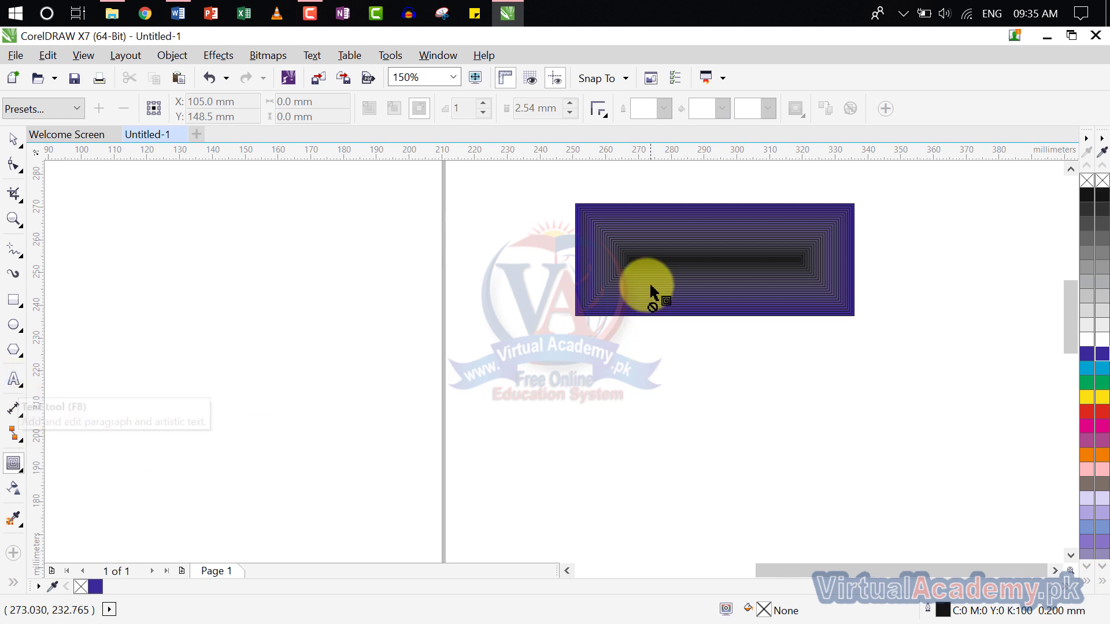
- Add the artistic text "Virtual" near the upper-left area of the page
left_click(14, 380)
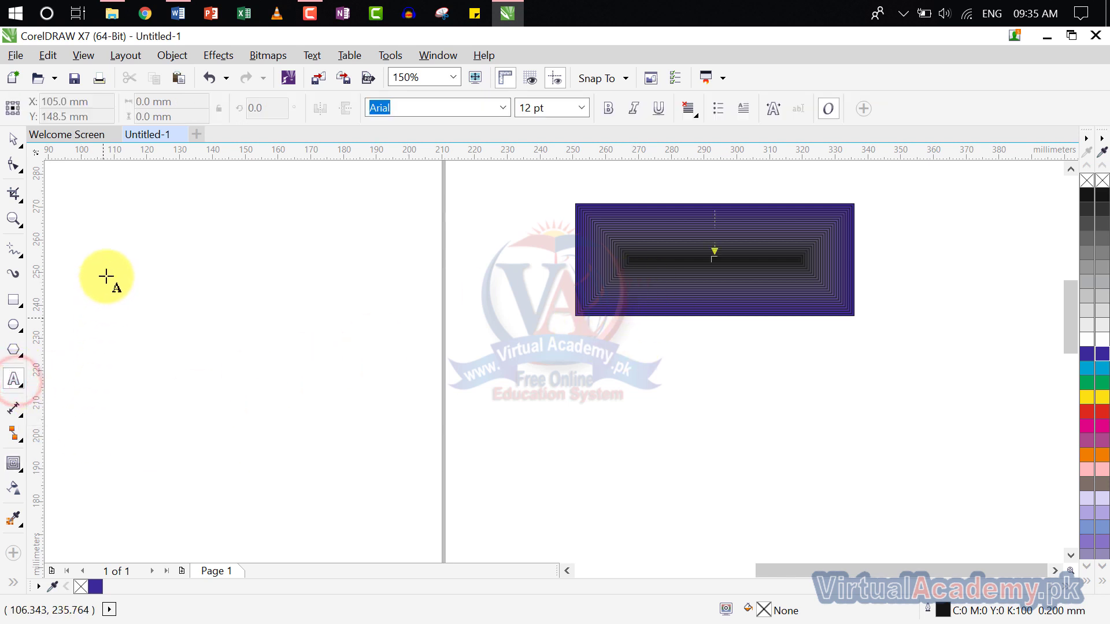
scroll(907, 391, "down", 2)
scroll(569, 314, "down", 1)
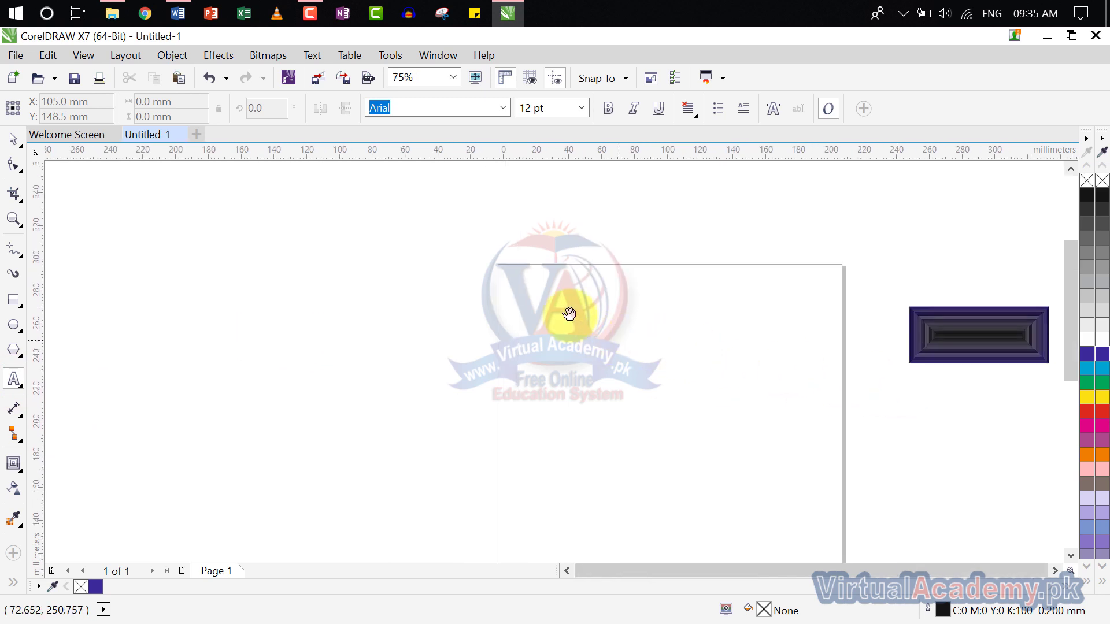
left_click_drag(568, 314, 459, 260)
left_click(434, 264)
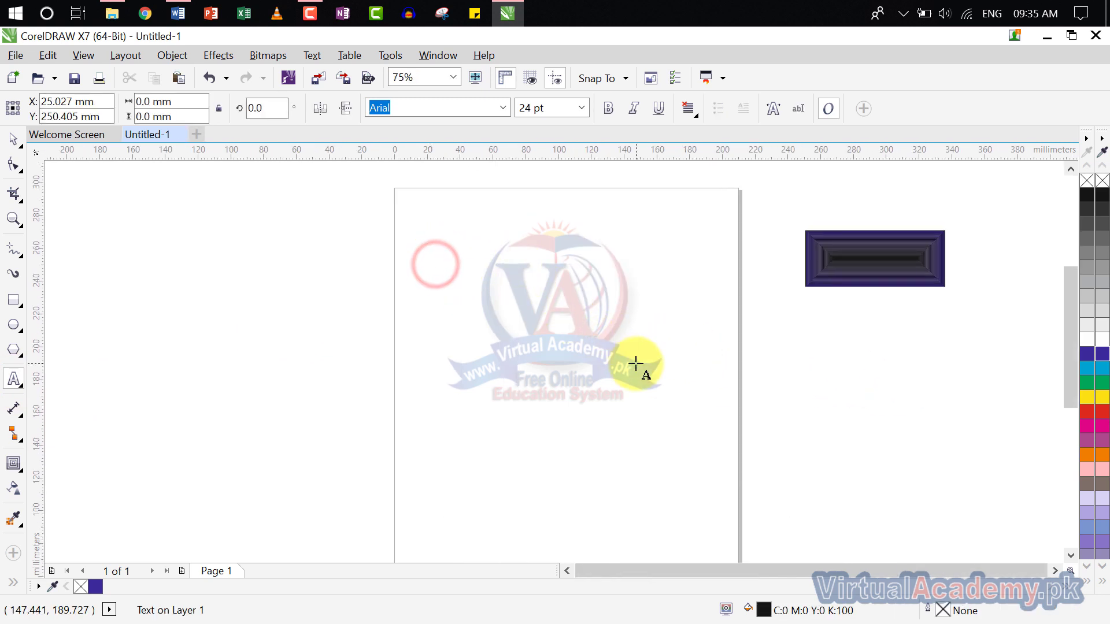
type("Virtual")
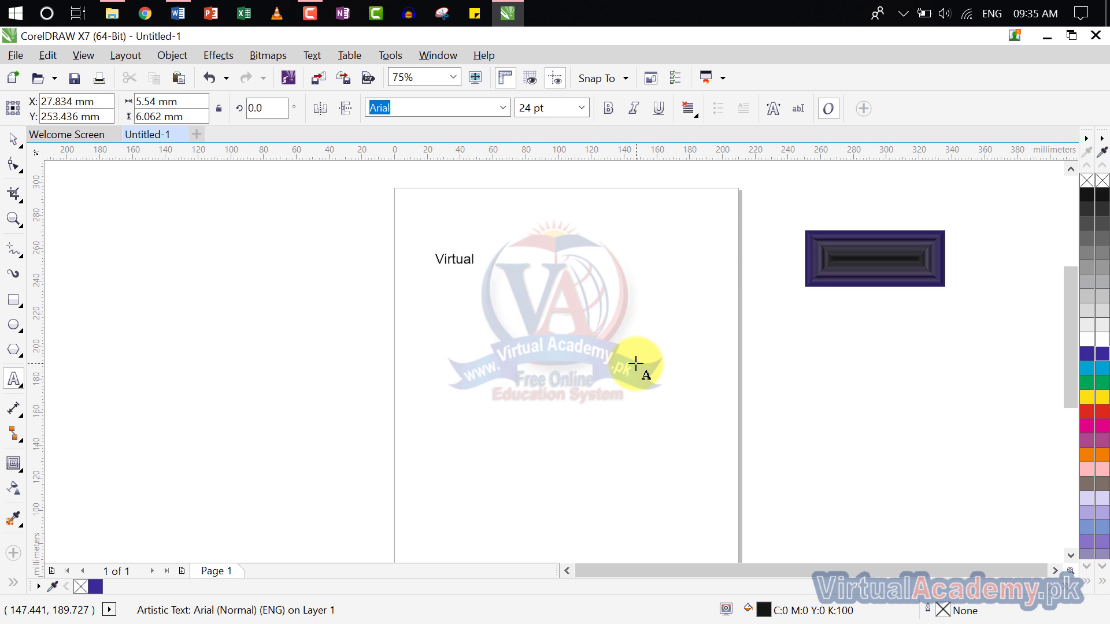
- Add a separate artistic text "Academy" just below and to the right of "Virtual"
left_click(471, 298)
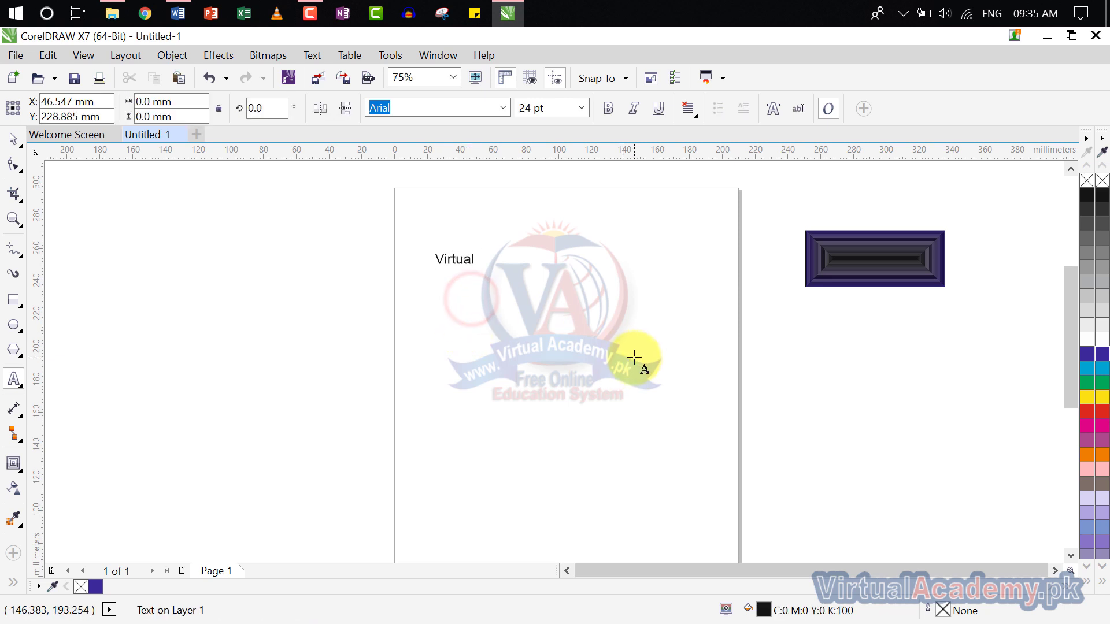
type("Academy")
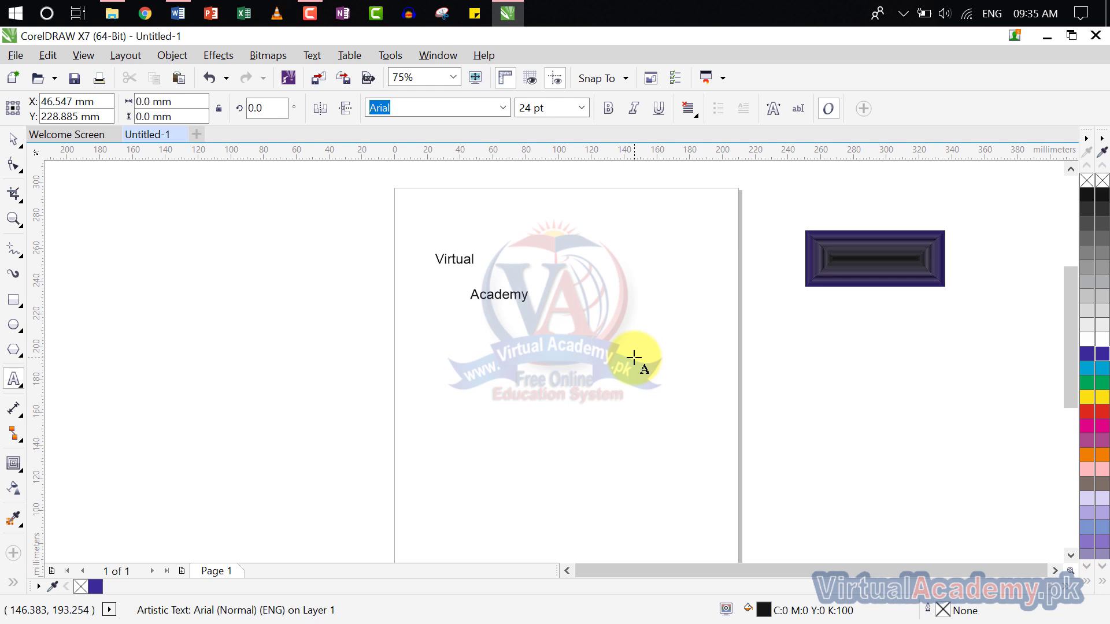
left_click(510, 300)
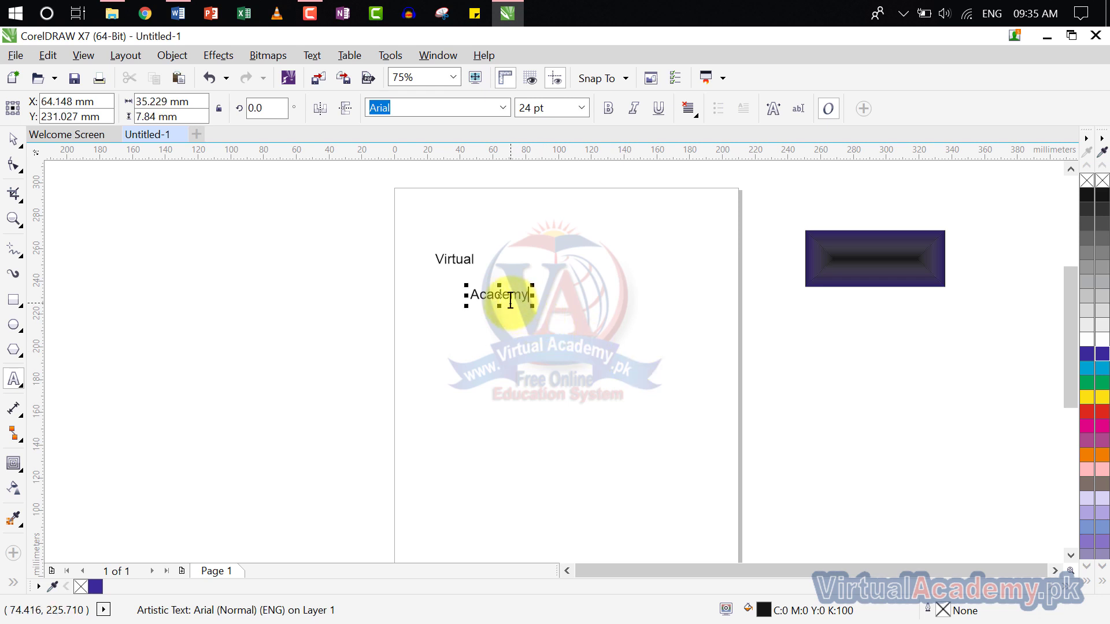
- Try to change the font of "Virtual" to Arial Black with the text cursor placed inside the word
scroll(511, 300, "up", 1)
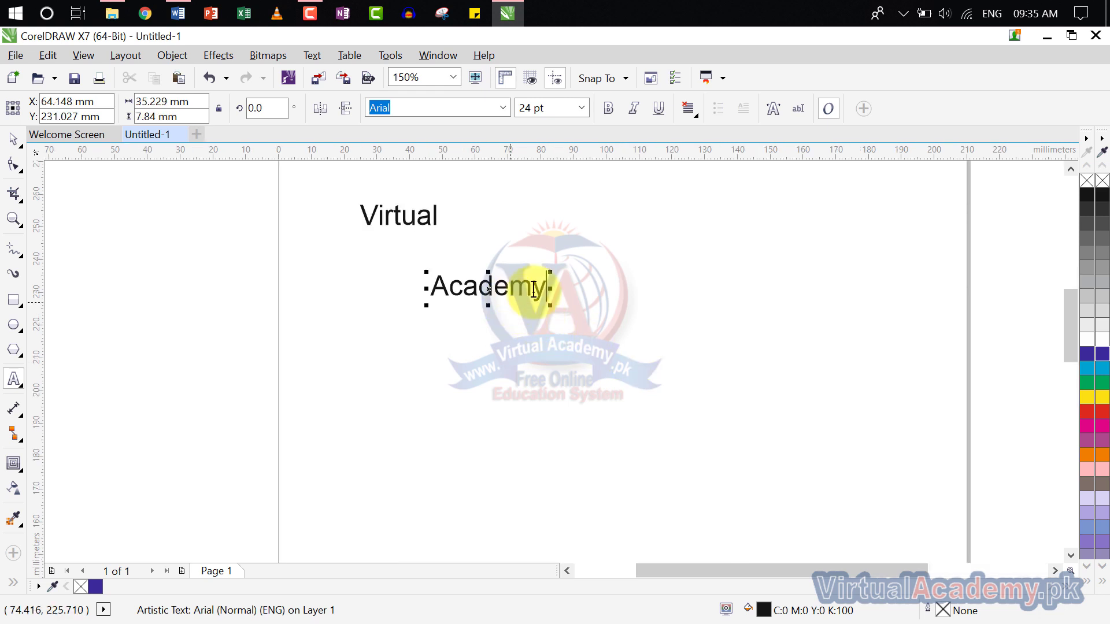
left_click(437, 215)
left_click(436, 215)
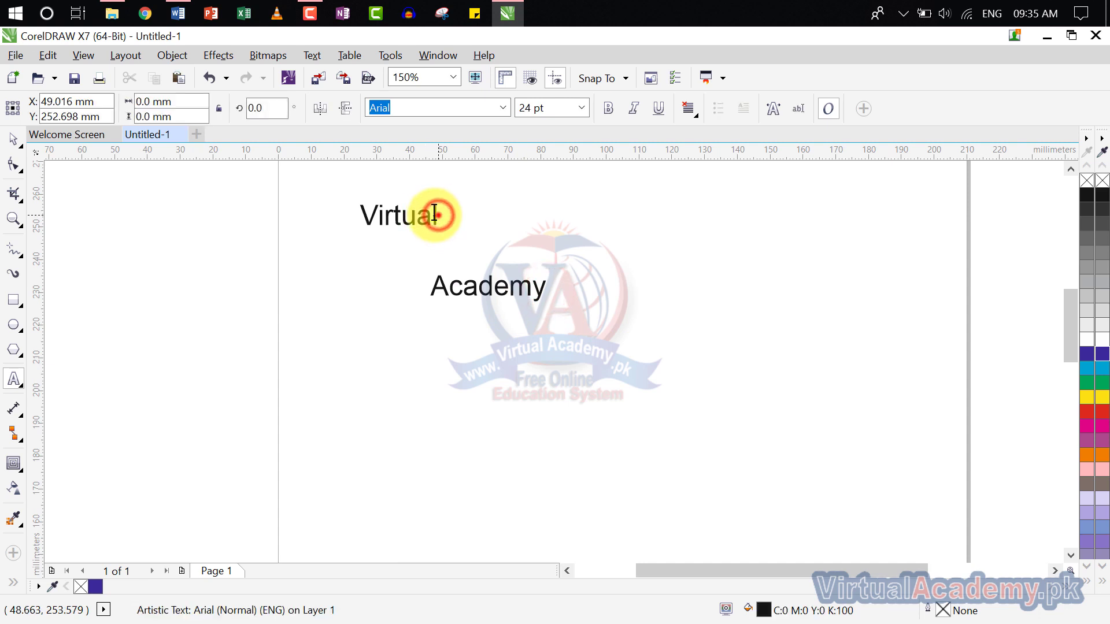
left_click(372, 215)
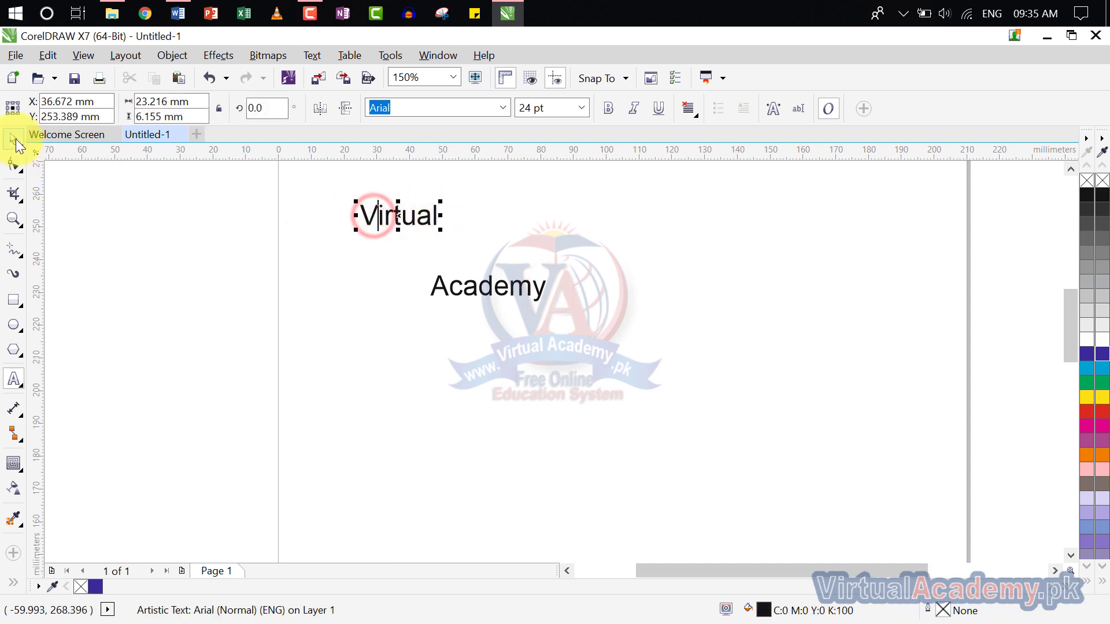
left_click(505, 111)
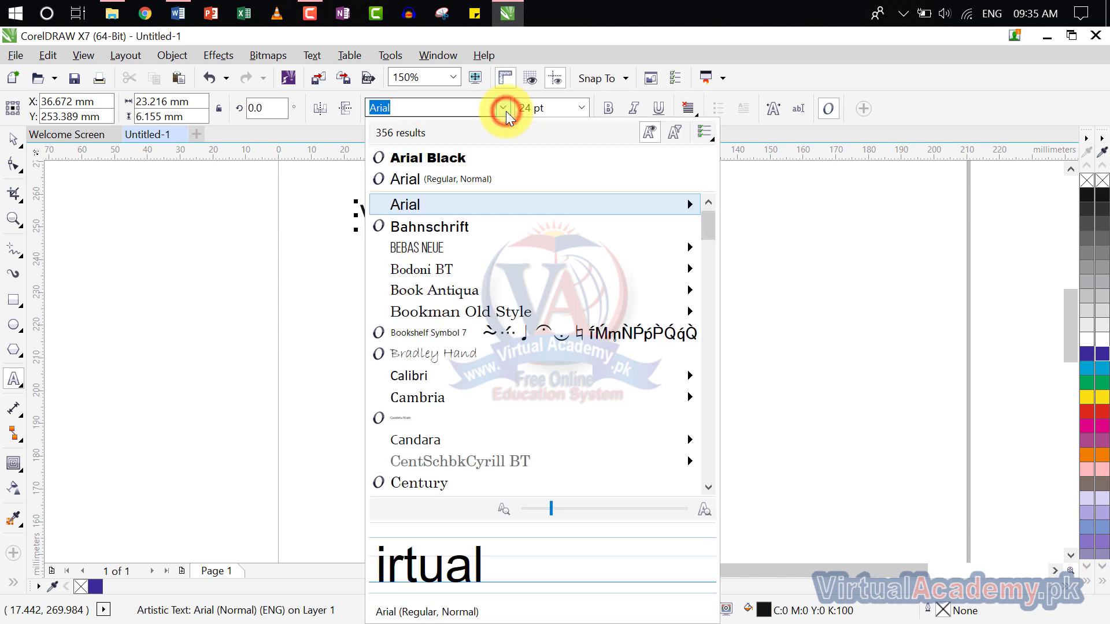
left_click(467, 154)
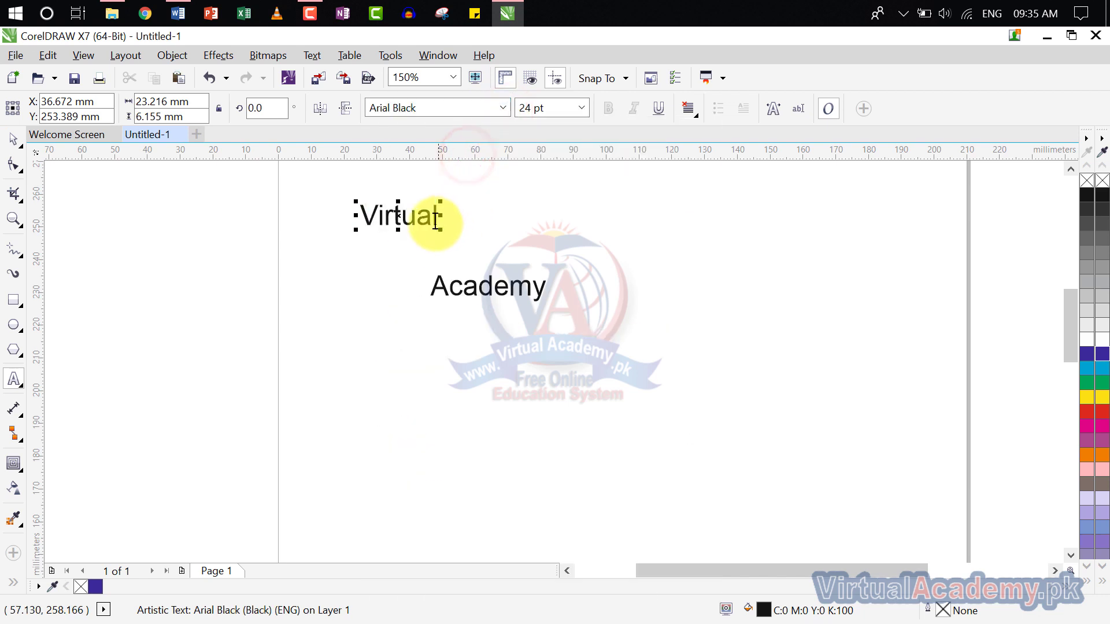
left_click(517, 232)
- Set the whole "Virtual" text object to Arial Black and scale it up proportionally to about 37.67 pt
left_click(14, 138)
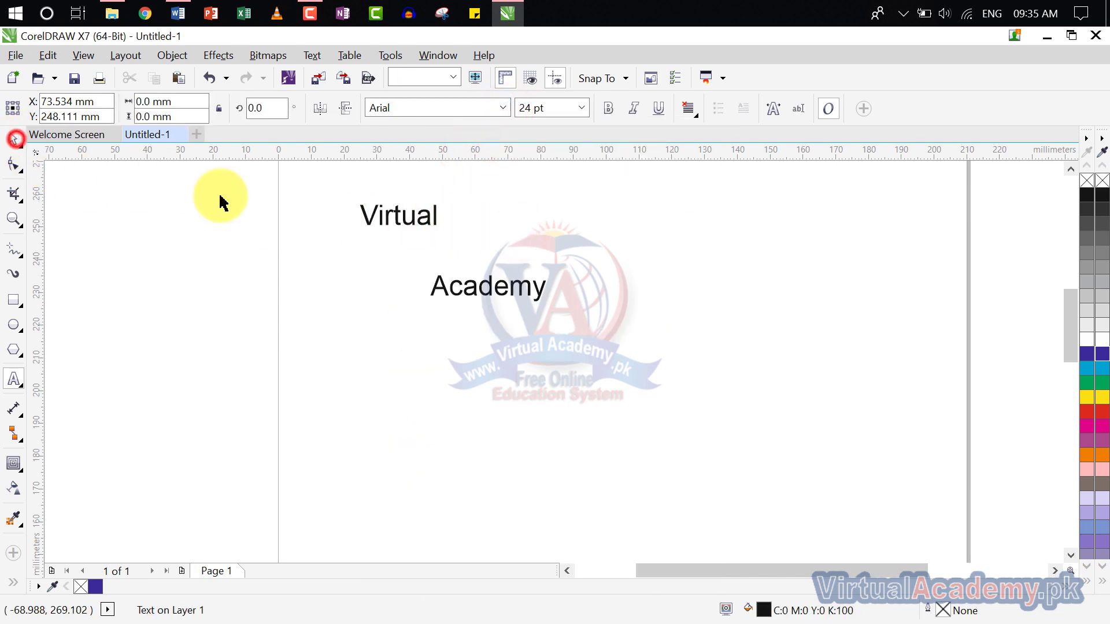
left_click(400, 224)
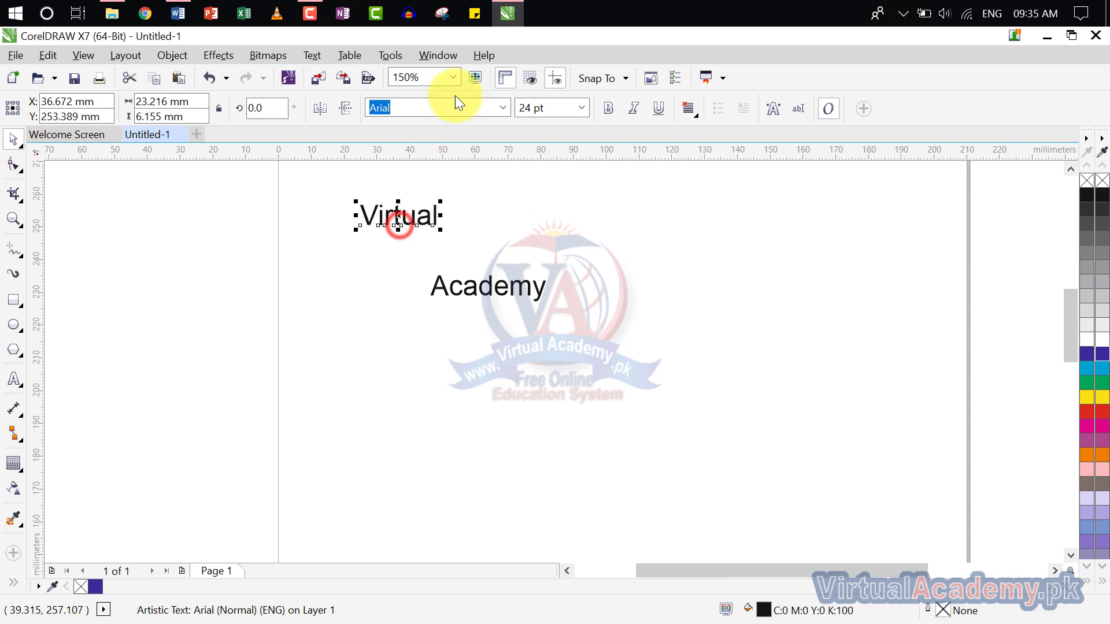
left_click(506, 106)
left_click(453, 159)
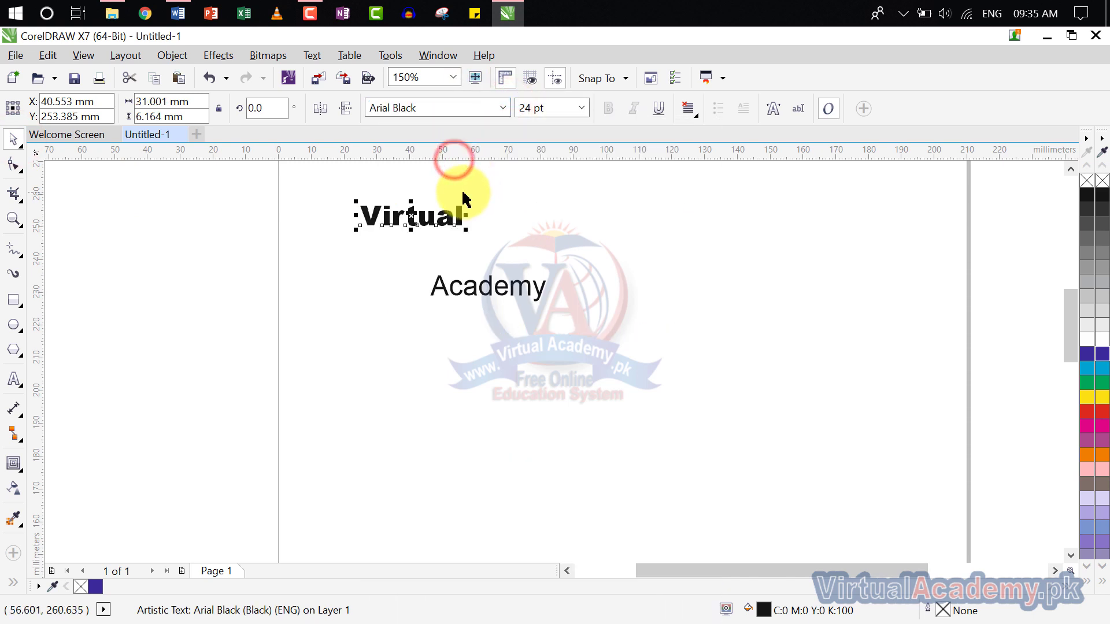
left_click_drag(466, 200, 524, 189)
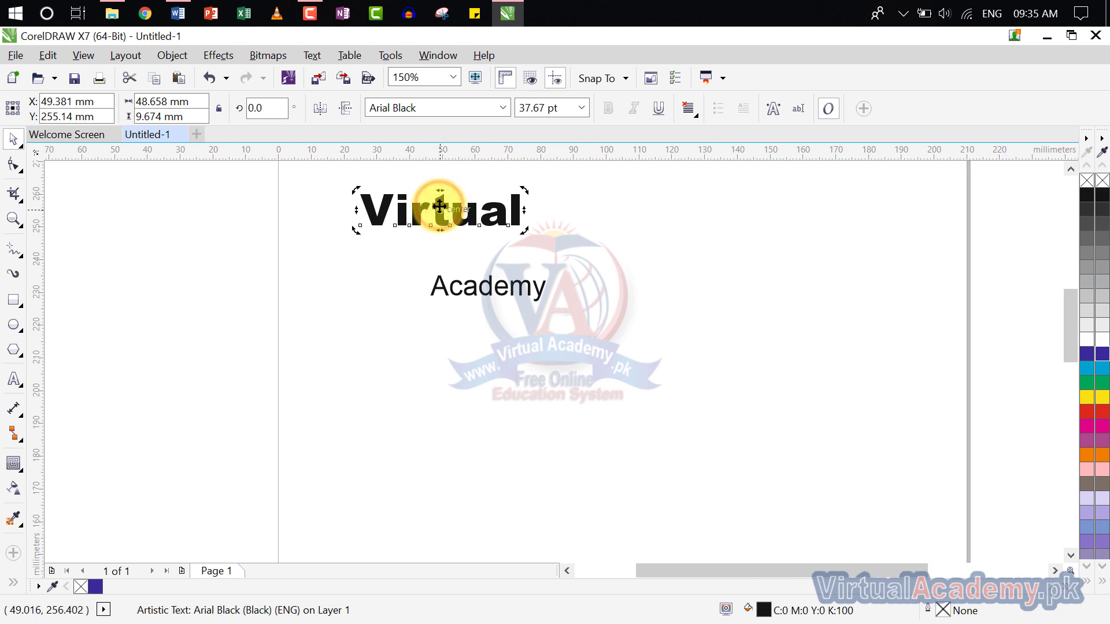
- Place a copy of the "Virtual" text to the right of "Academy", then delete the "Academy" text
left_click_drag(440, 208, 682, 359)
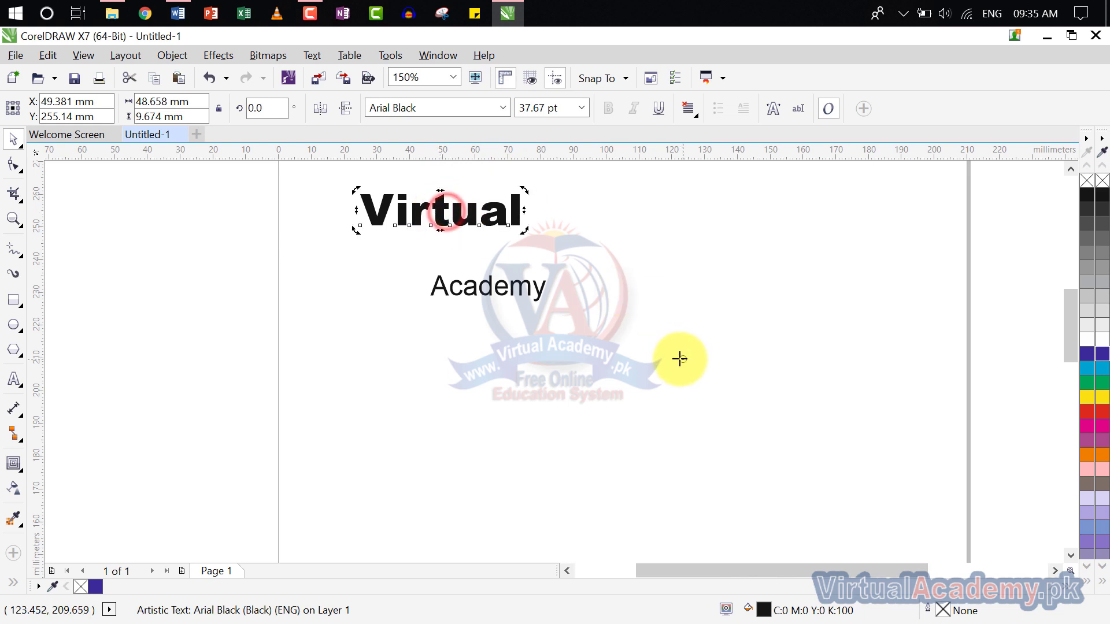
left_click(112, 215)
left_click(428, 218)
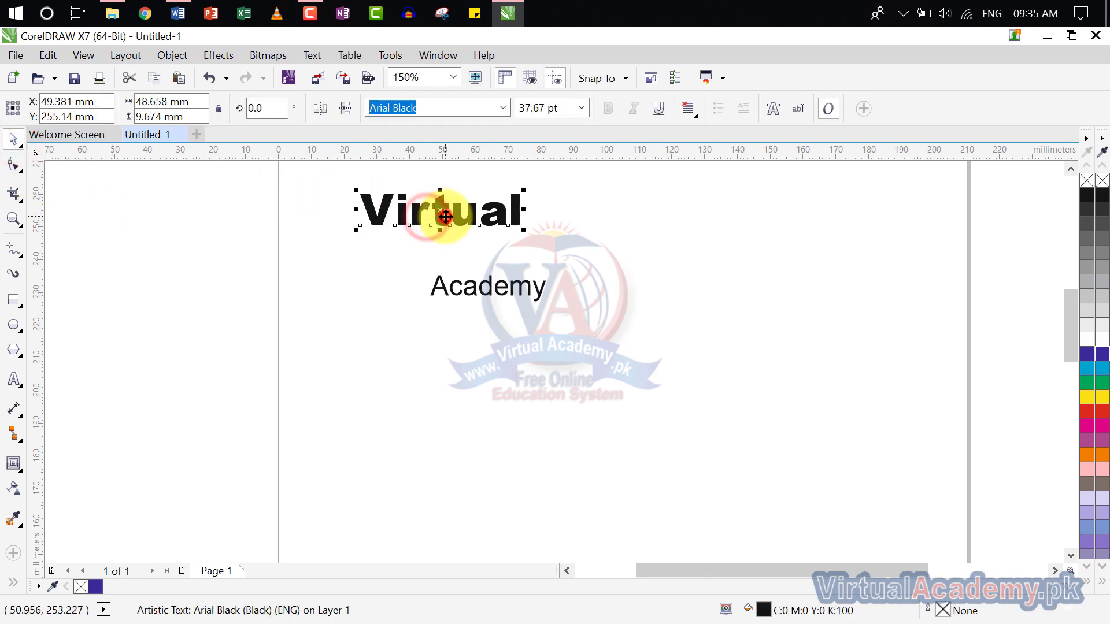
left_click_drag(438, 213, 687, 288)
left_click(484, 291)
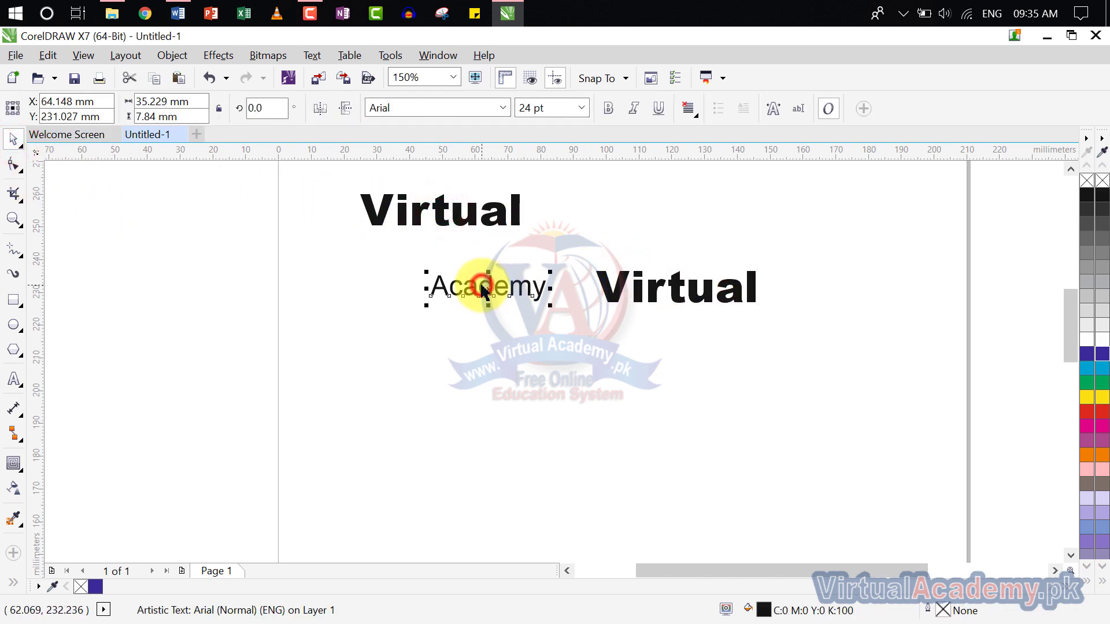
key("Delete")
- Replace the wording of the "Virtual" copy beside the deleted text with "Academy", correcting the misspelled letters
left_click(699, 292)
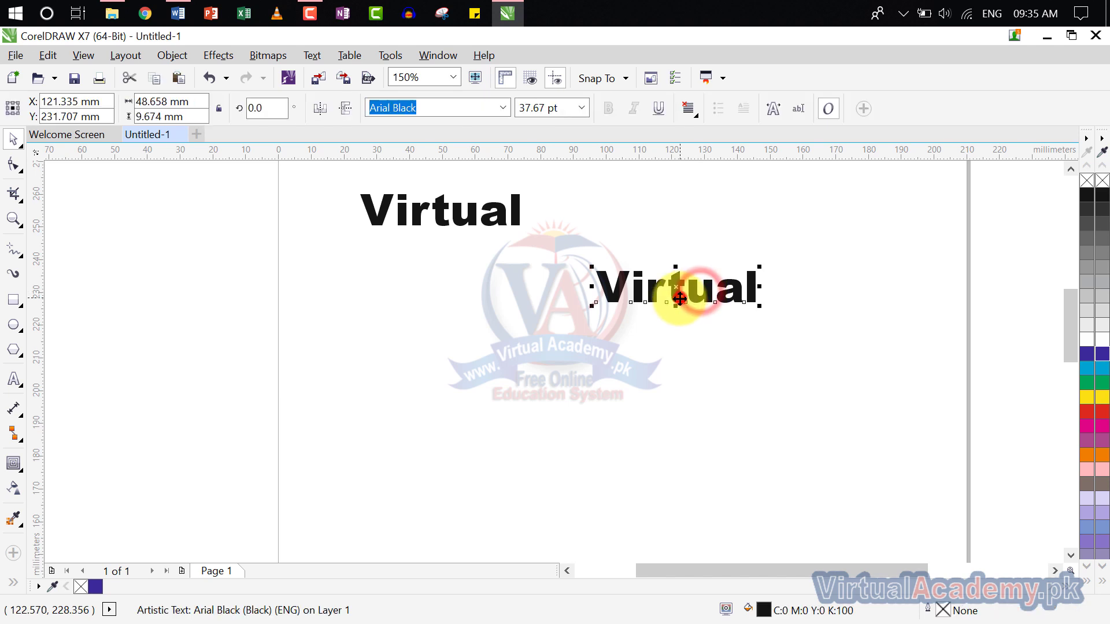
double_click(675, 295)
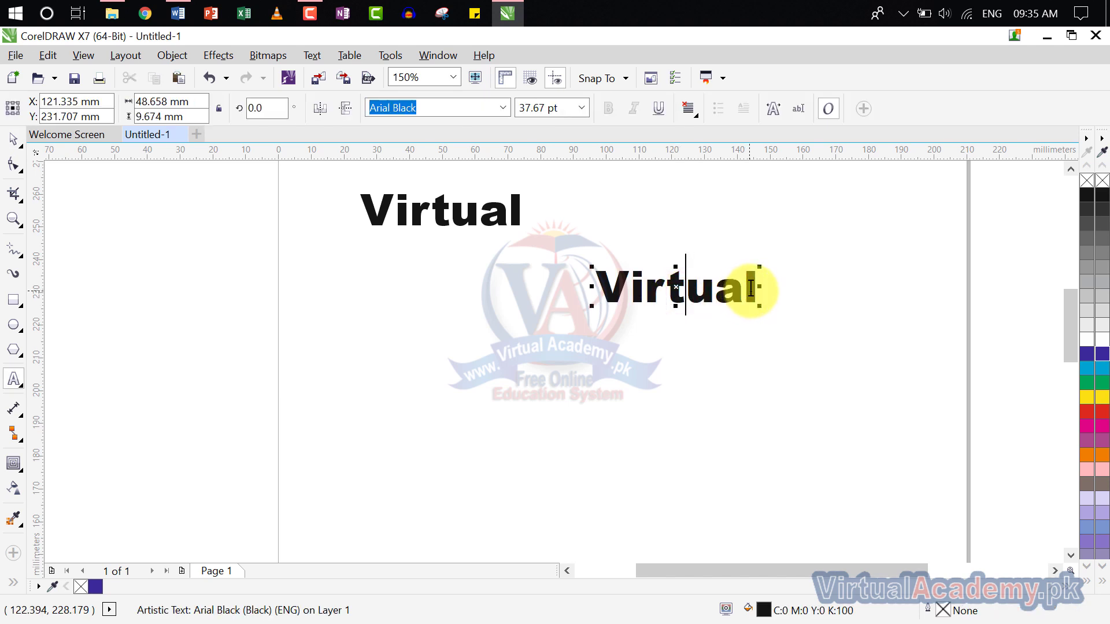
left_click_drag(754, 287, 593, 287)
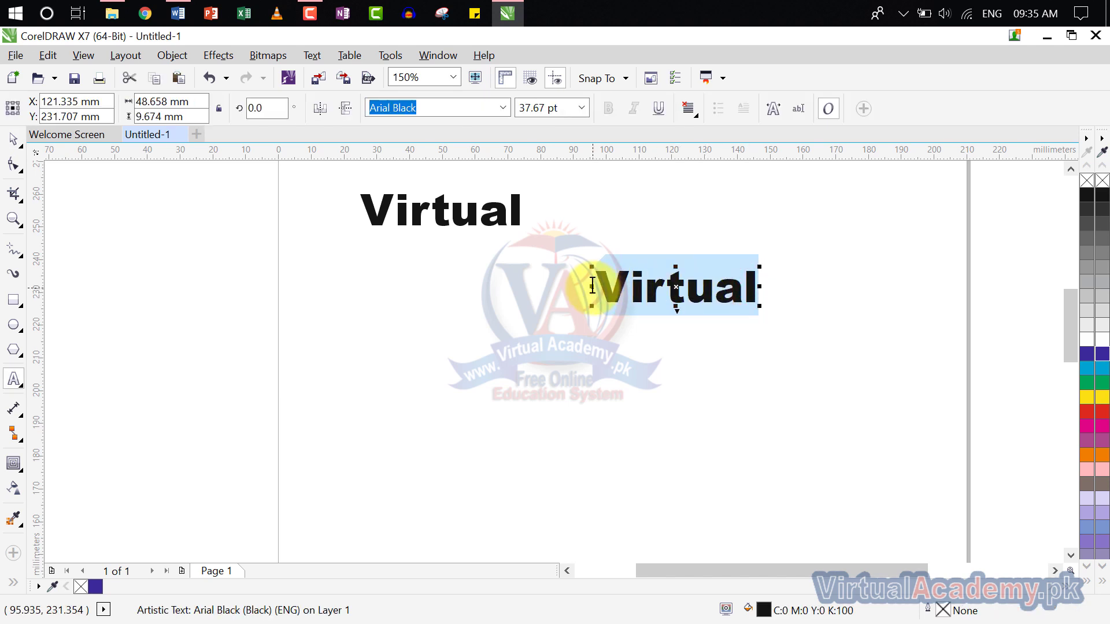
type("Acadmey")
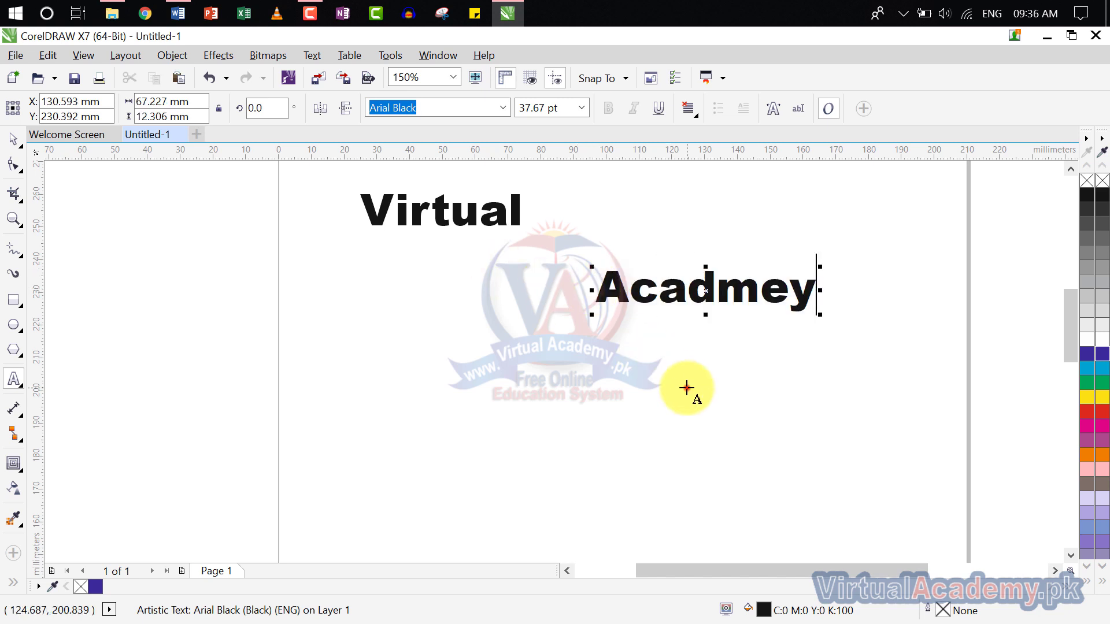
left_click(686, 387)
left_click(762, 290)
key("BackSpace")
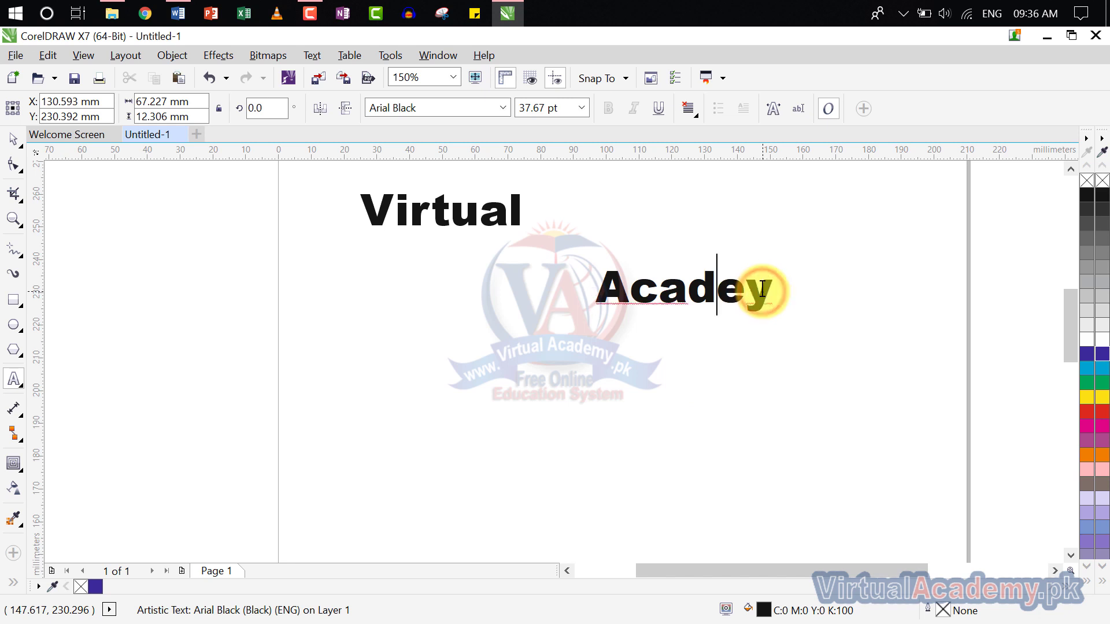
type("m")
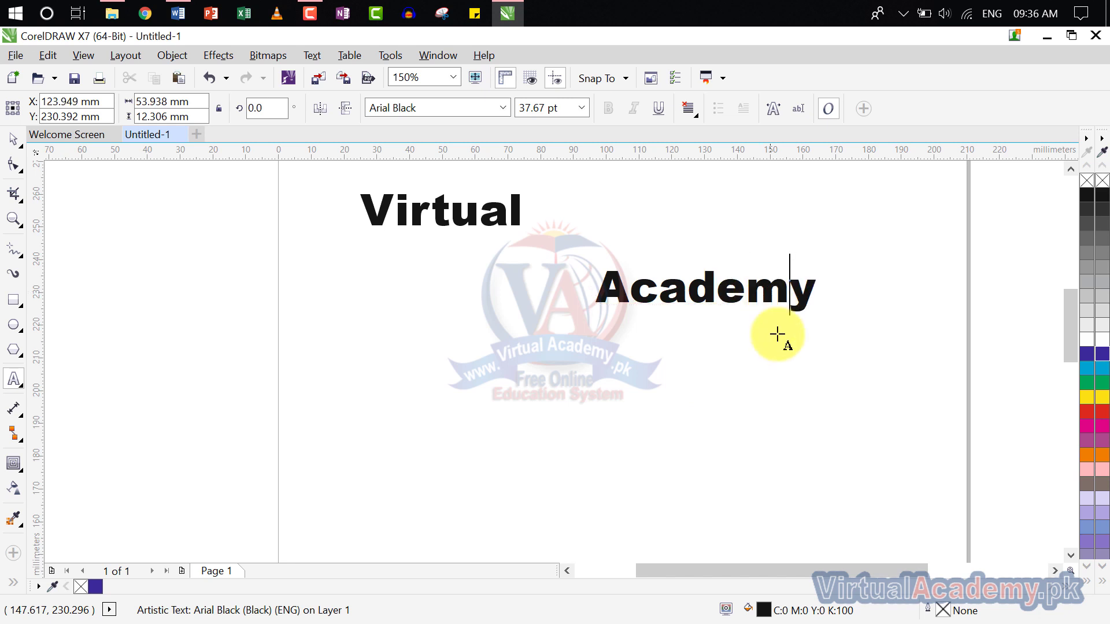
left_click(793, 370)
- Place a copy of the "Virtual" text to its right, just above "Academy"
scroll(765, 334, "down", 1)
left_click_drag(764, 334, 557, 268)
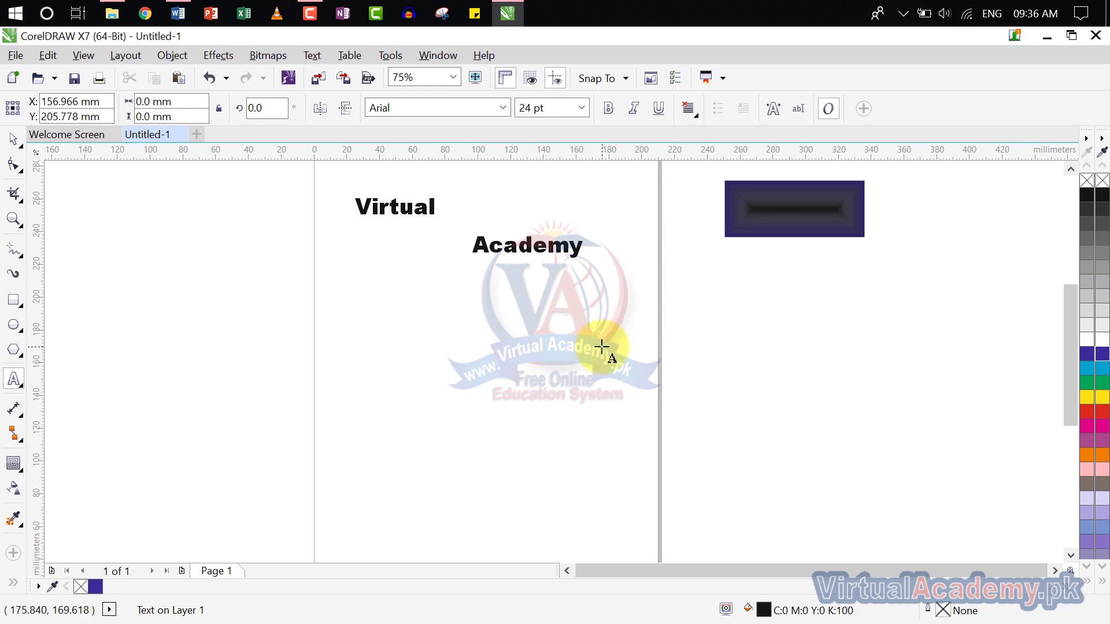
left_click(13, 141)
left_click(372, 209)
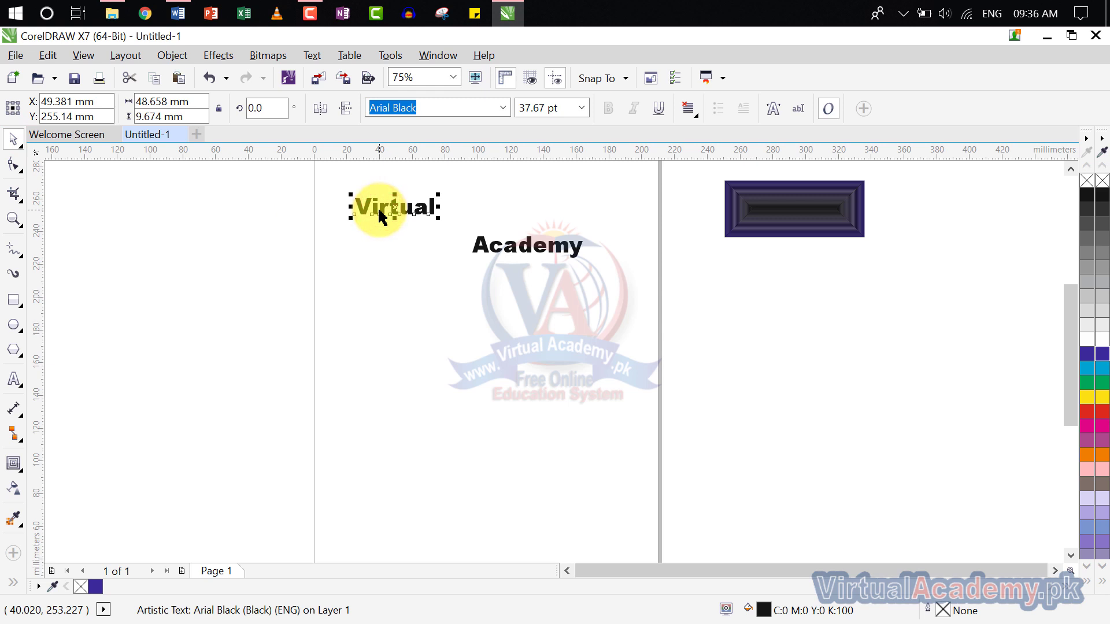
scroll(384, 211, "up", 2)
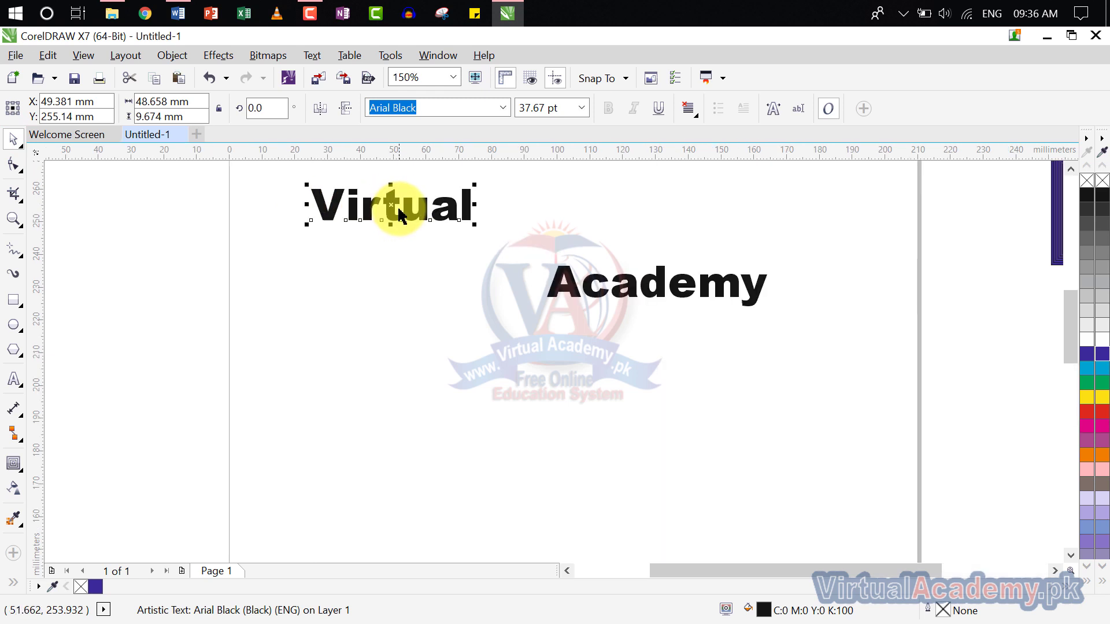
left_click(14, 467)
left_click(371, 384)
left_click(417, 272)
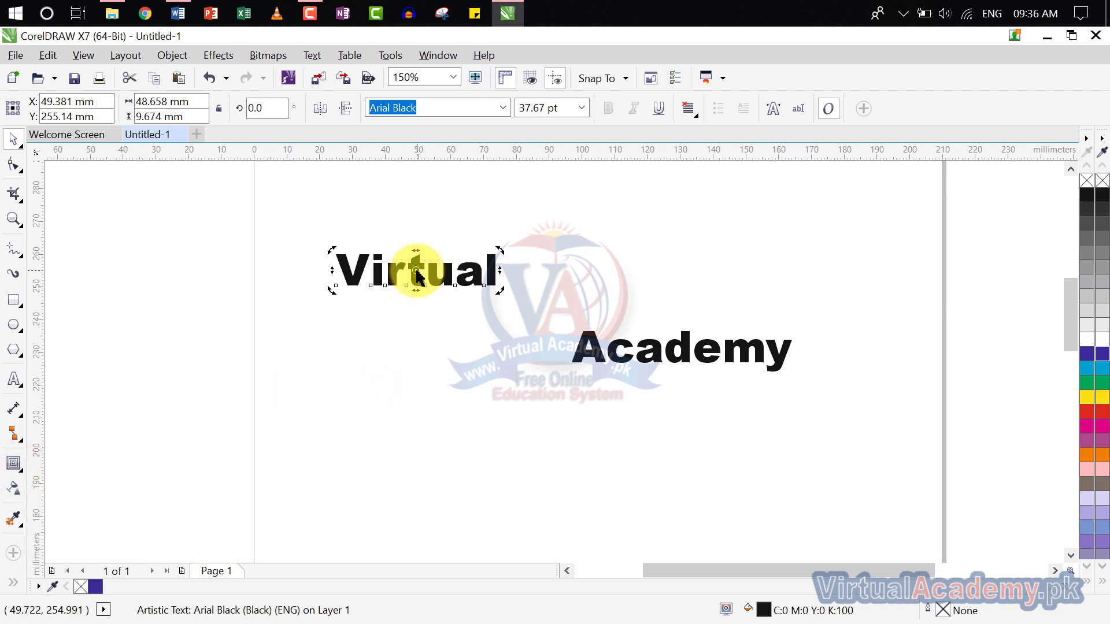
left_click(80, 186)
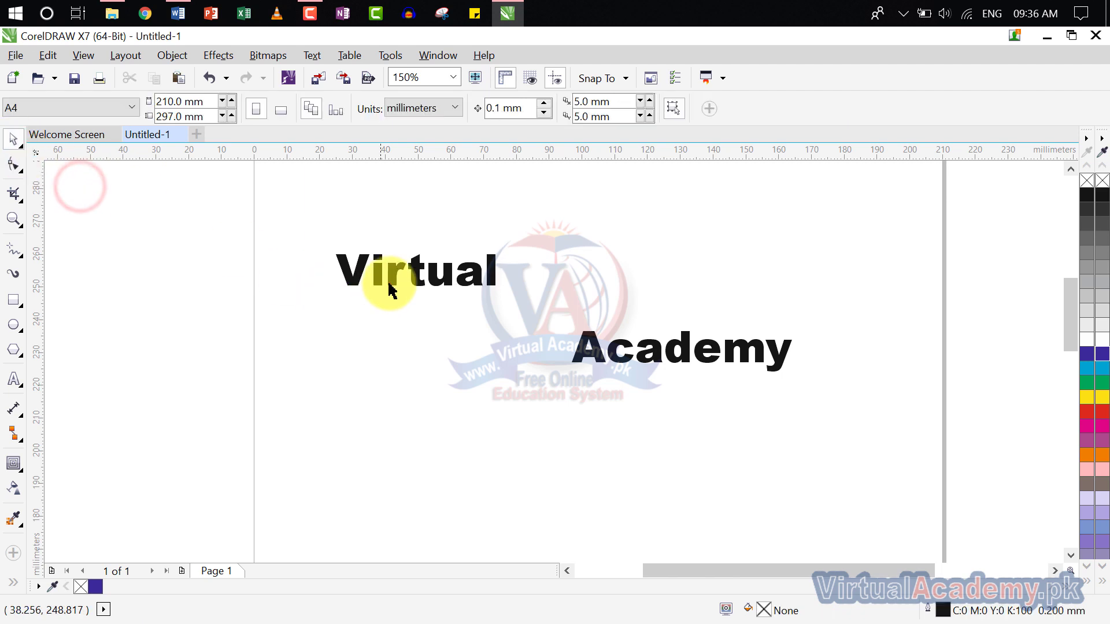
left_click_drag(391, 289, 670, 260)
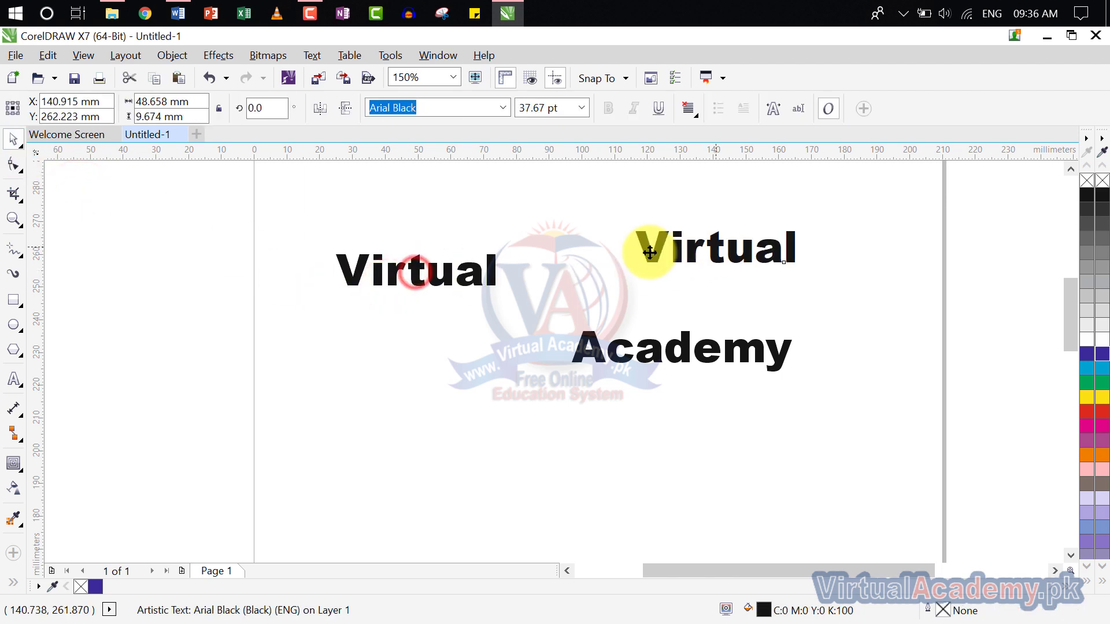
- Fill the original "Virtual" text with yellow
left_click(437, 289)
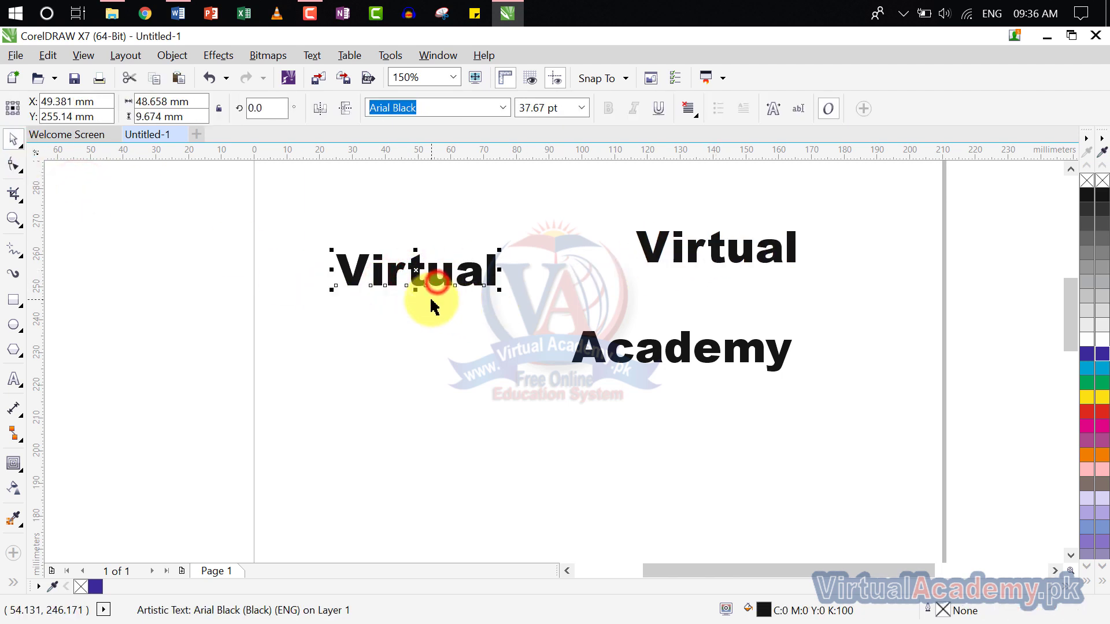
left_click(1089, 393)
scroll(451, 281, "up", 2)
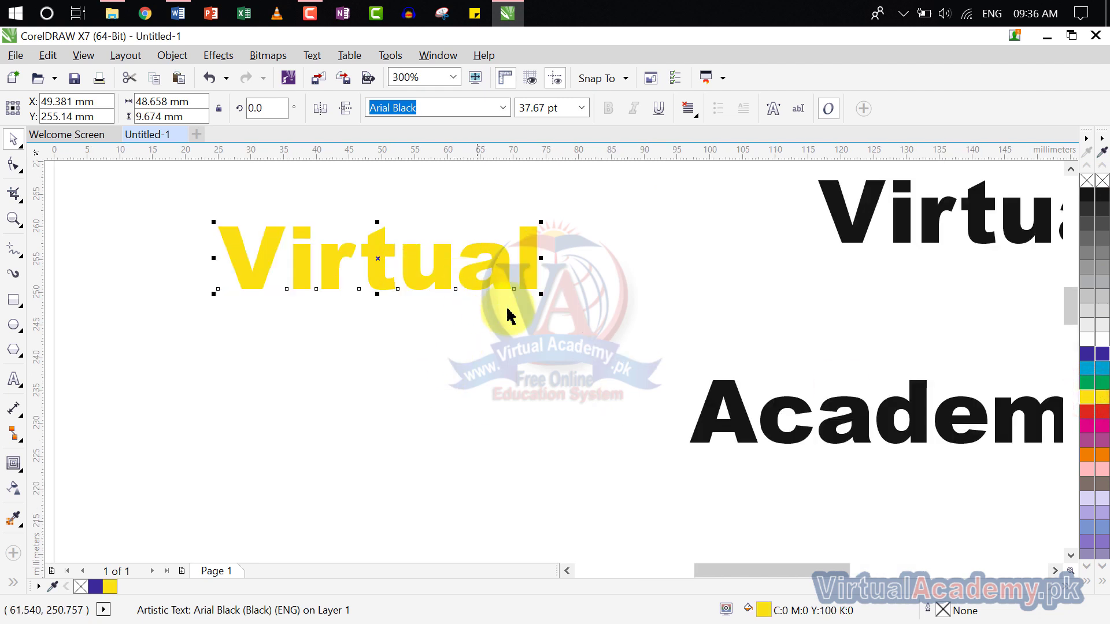
- Add a drop shadow beneath the yellow "Virtual" text and stretch it farther to the right, at a direction of about 344 degrees
left_click(16, 415)
left_click(13, 439)
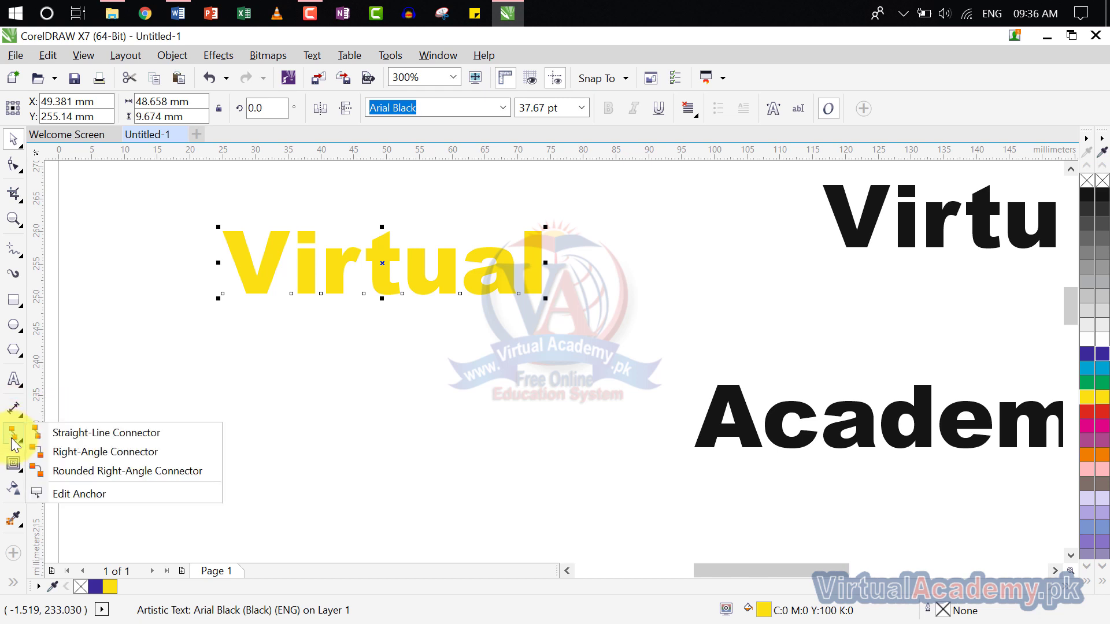
left_click(14, 463)
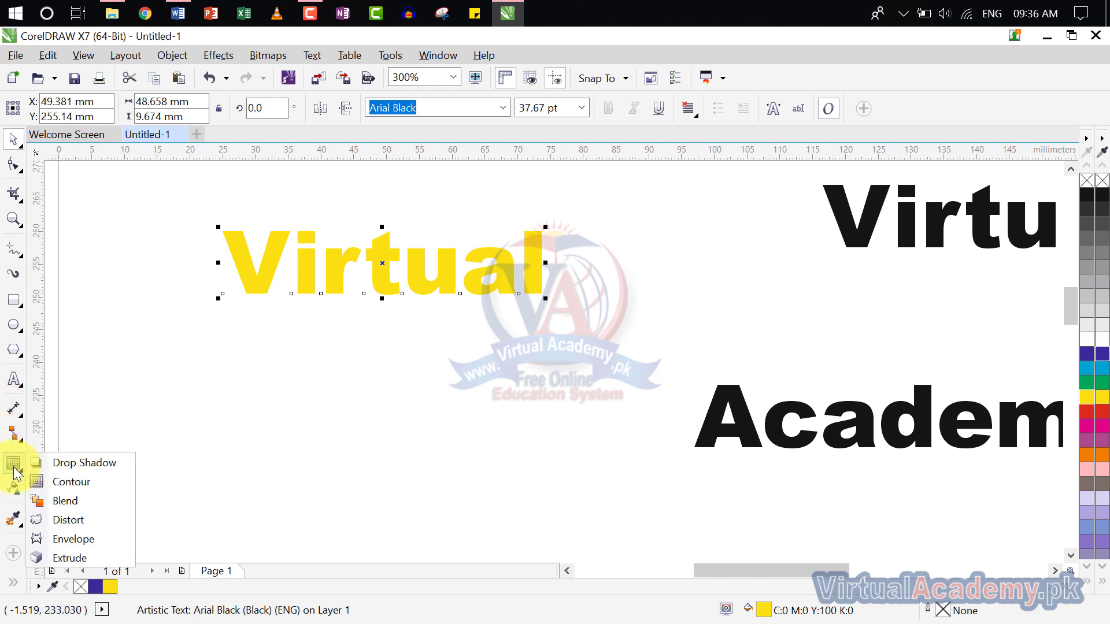
left_click(75, 464)
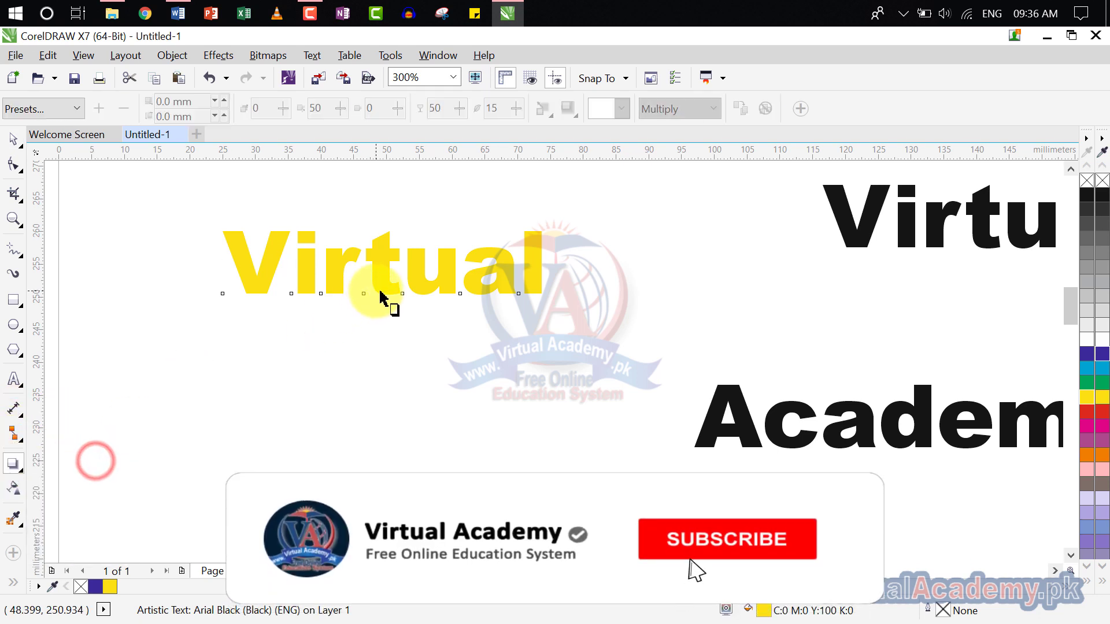
left_click_drag(381, 287, 407, 305)
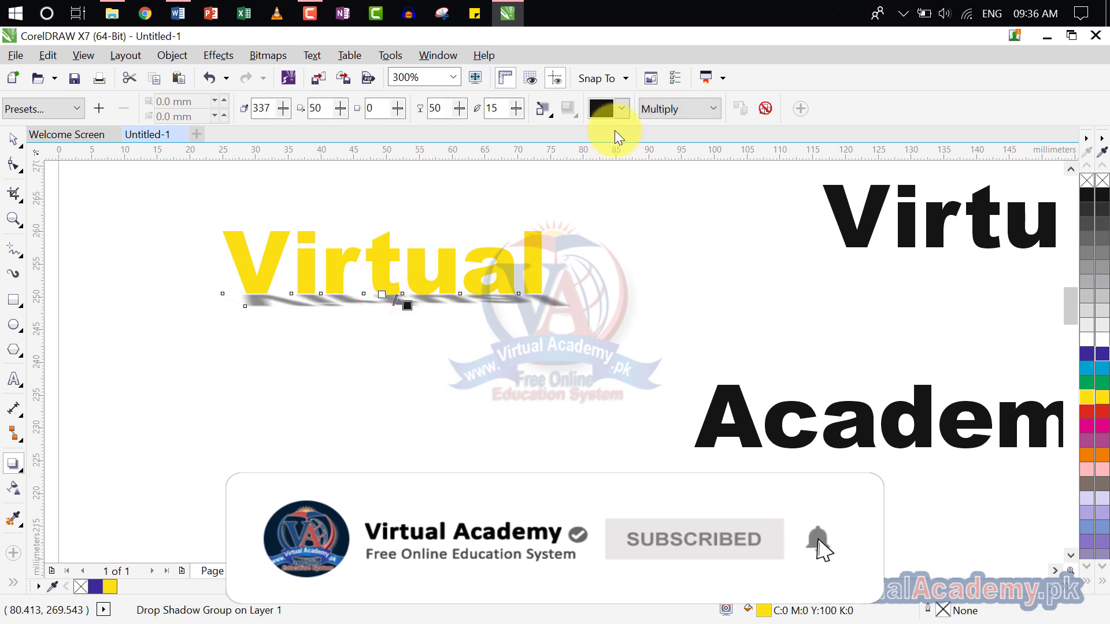
scroll(408, 310, "up", 2)
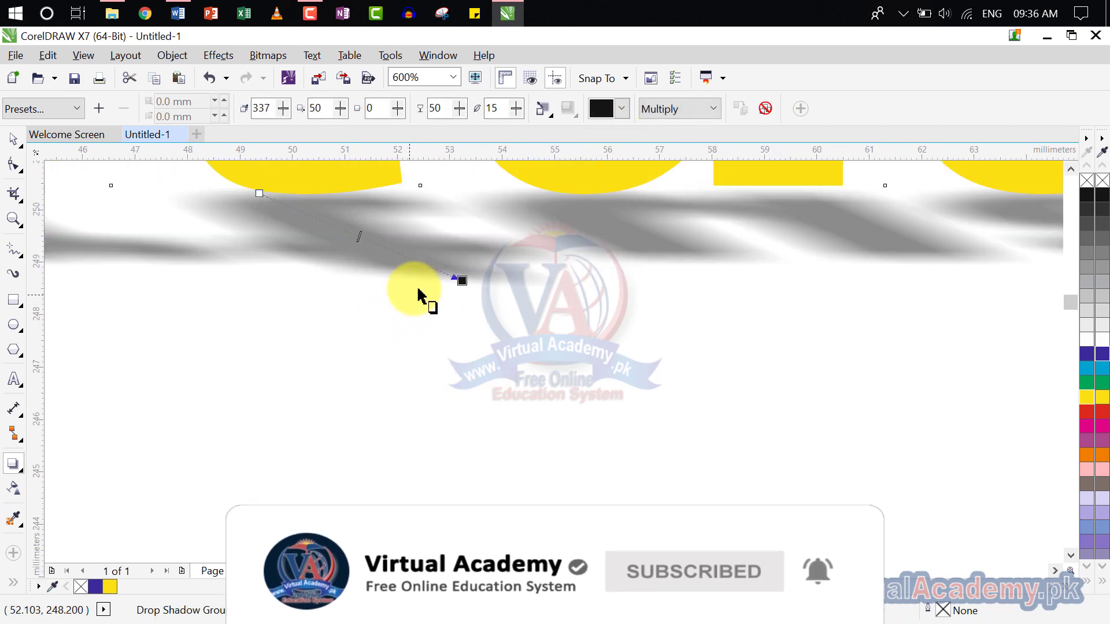
left_click_drag(458, 283, 583, 288)
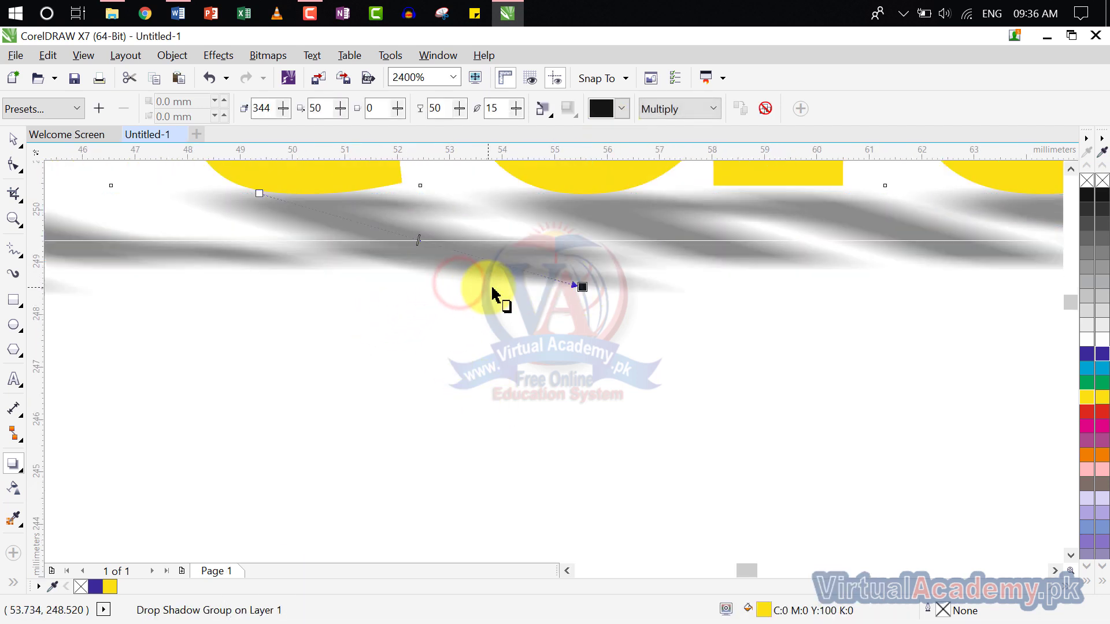
scroll(495, 297, "up", 1)
scroll(496, 297, "down", 2)
scroll(495, 297, "down", 2)
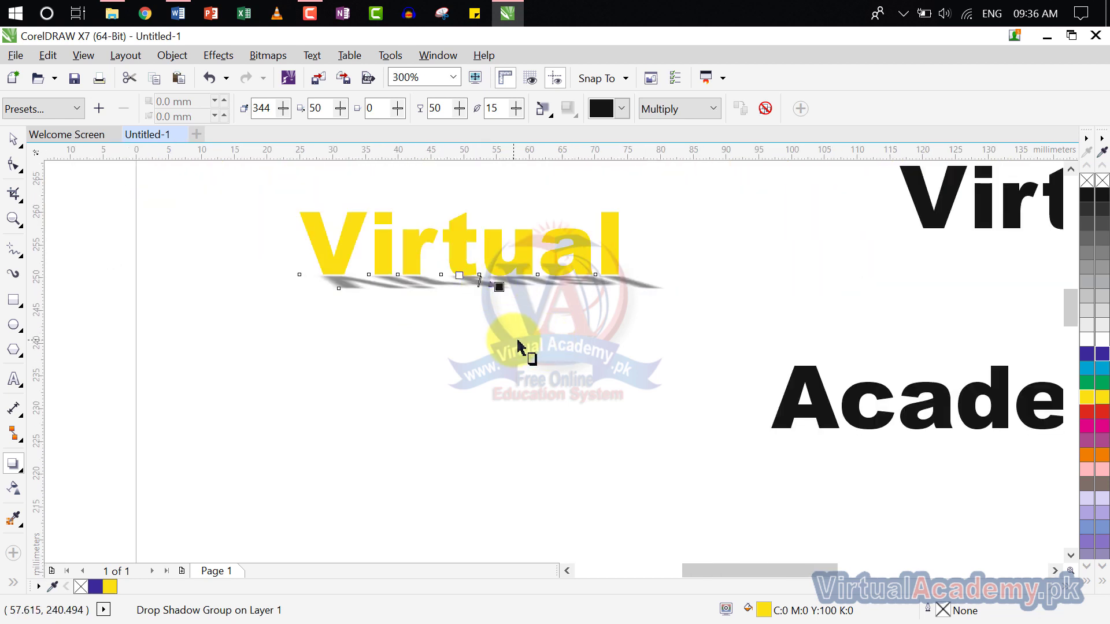
- Try to extrude the yellow "Virtual" text that has the drop shadow
left_click(16, 471)
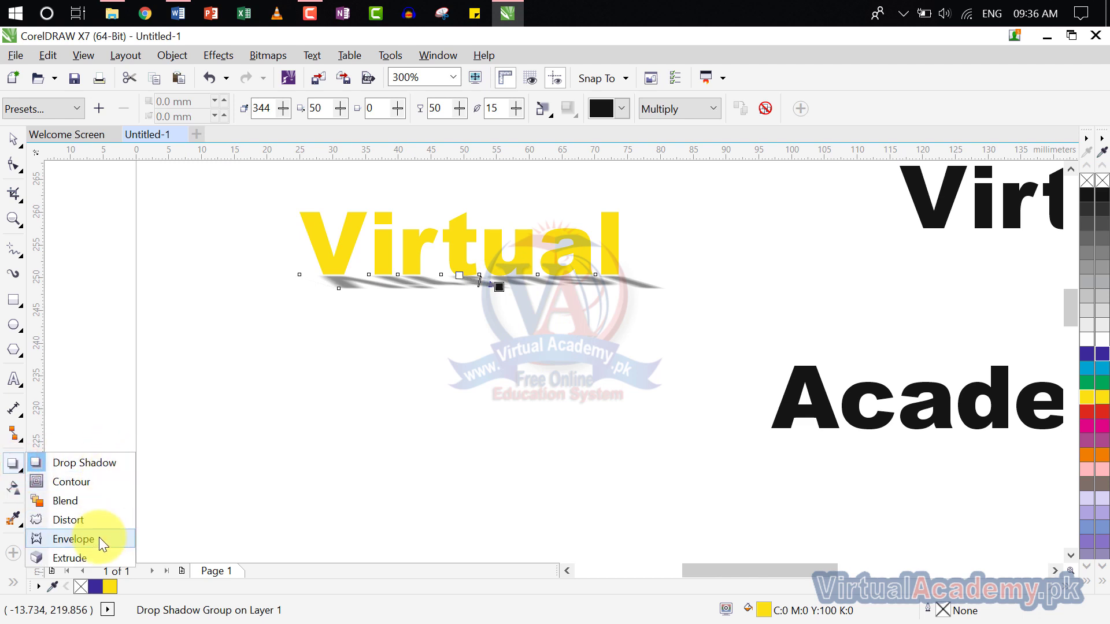
left_click(99, 558)
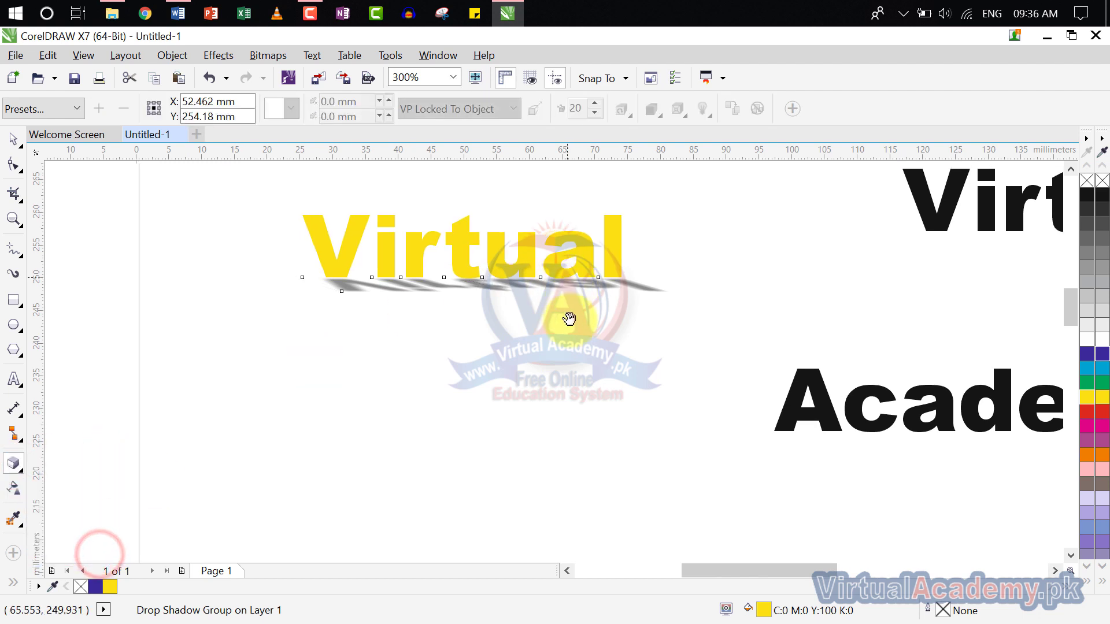
scroll(570, 317, "up", 3)
mouse_move(452, 399)
left_mouse_down()
mouse_move(495, 359)
mouse_move(528, 379)
mouse_move(554, 332)
left_mouse_up()
scroll(554, 332, "down", 4)
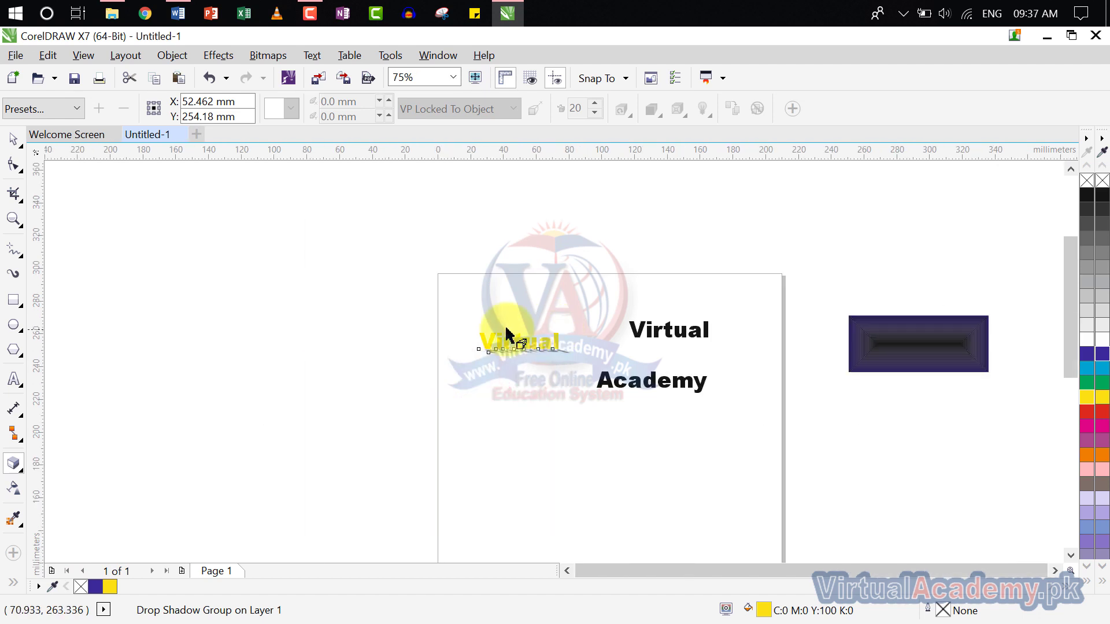
scroll(545, 365, "up", 6)
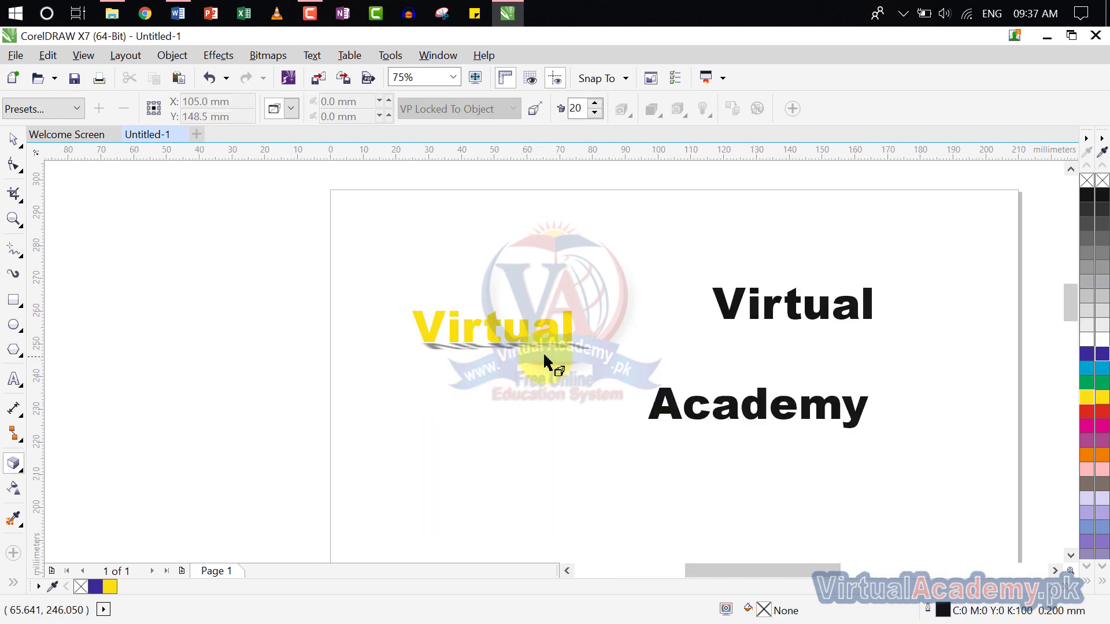
scroll(538, 357, "down", 3)
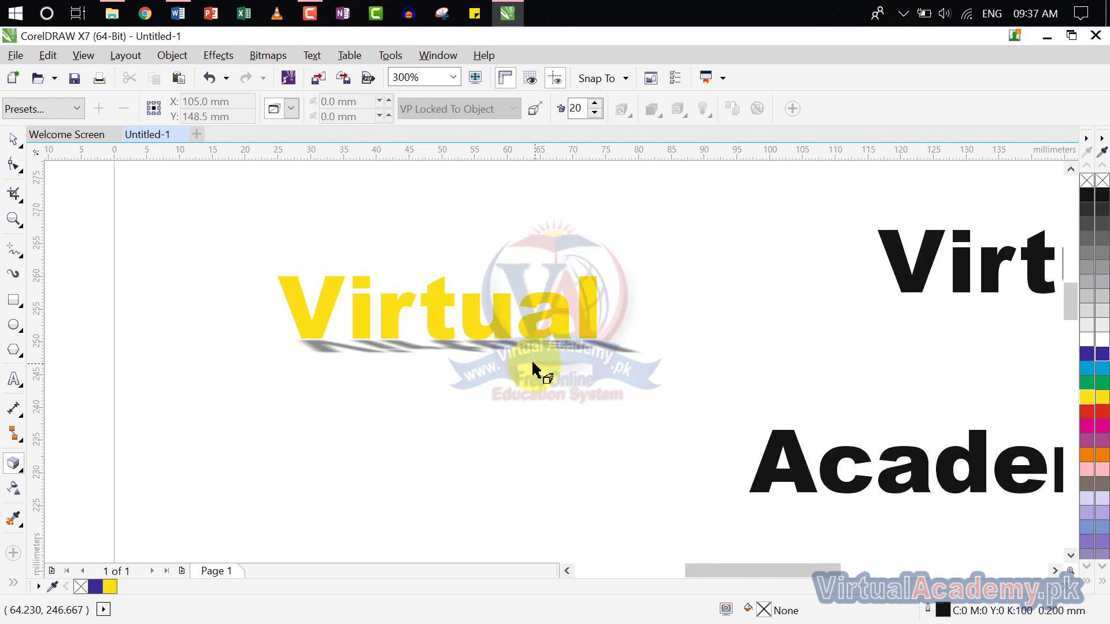
scroll(466, 362, "down", 3)
- Place a copy of the black "Virtual" text below the yellow one
left_click(619, 340)
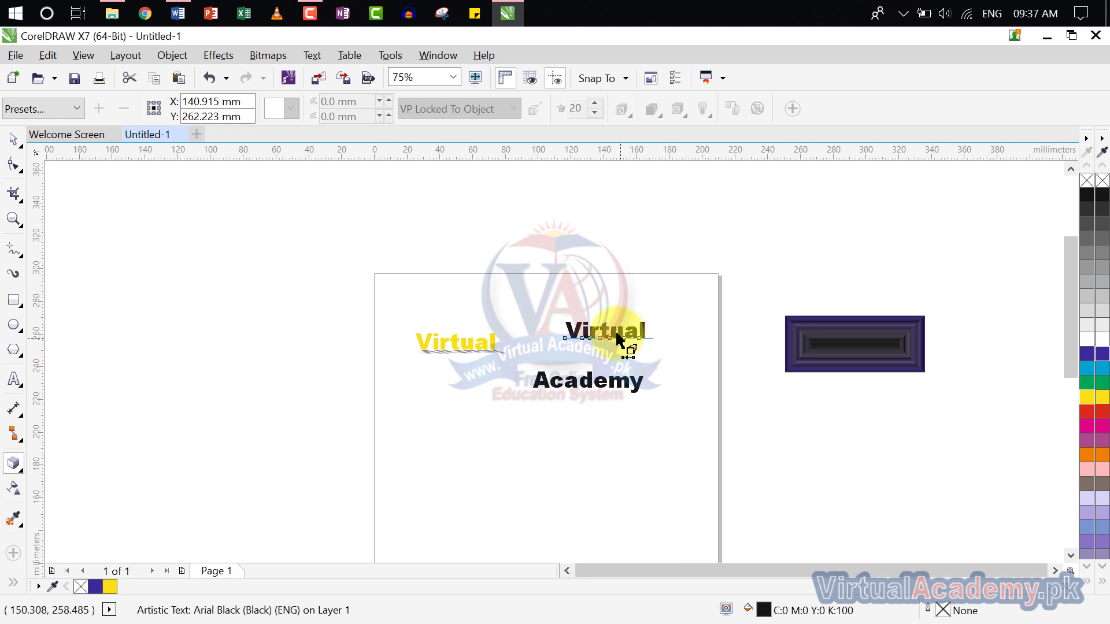
left_click(13, 140)
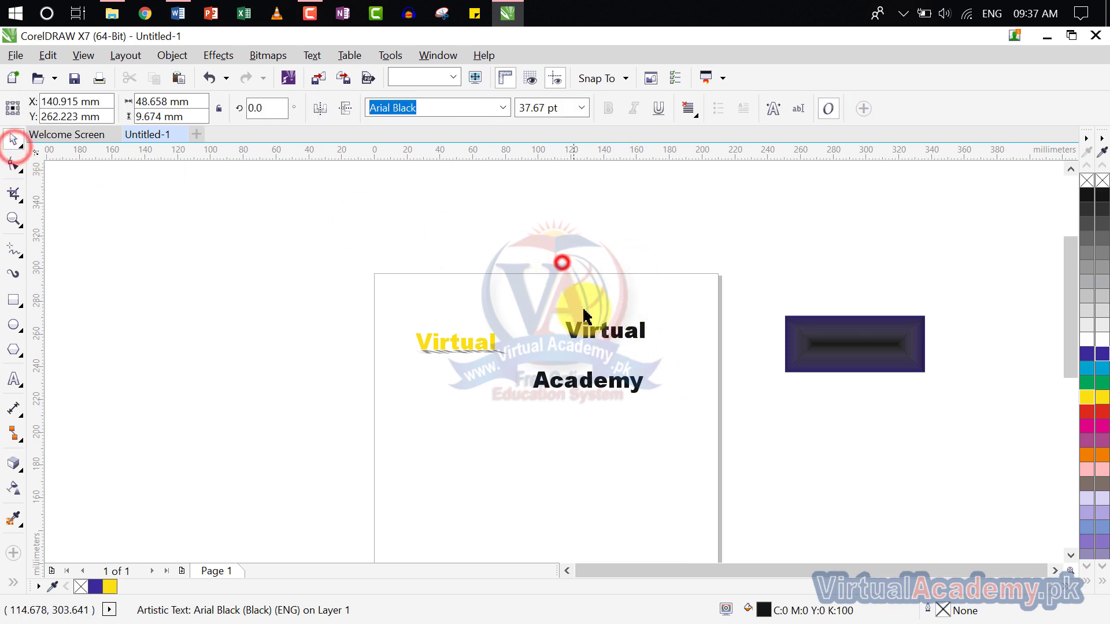
left_click(565, 262)
left_click(606, 329)
left_click_drag(607, 329, 441, 403)
- Add a one-step outside contour with an offset of about 2.57 mm to the new black "Virtual" copy
scroll(441, 403, "up", 3)
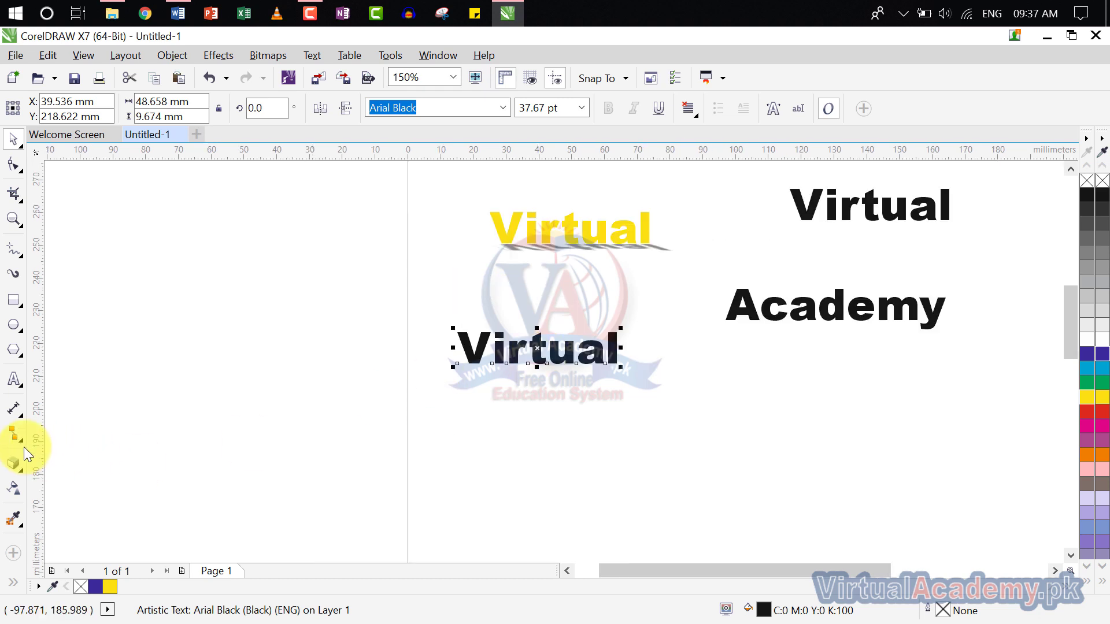
left_click(23, 471)
left_click(98, 479)
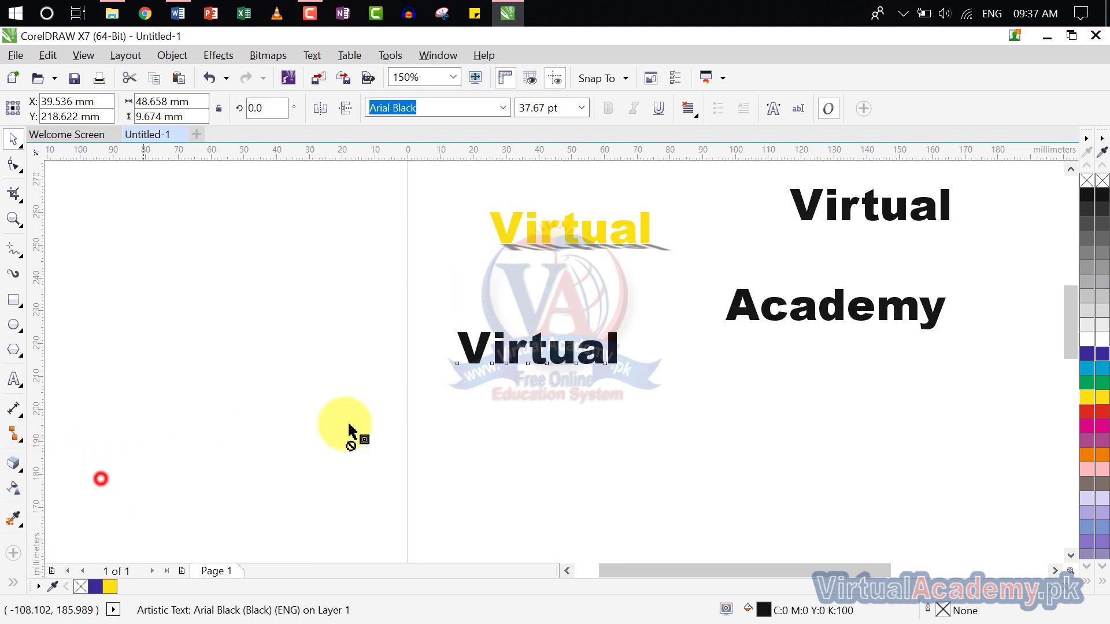
left_click_drag(555, 367, 606, 404)
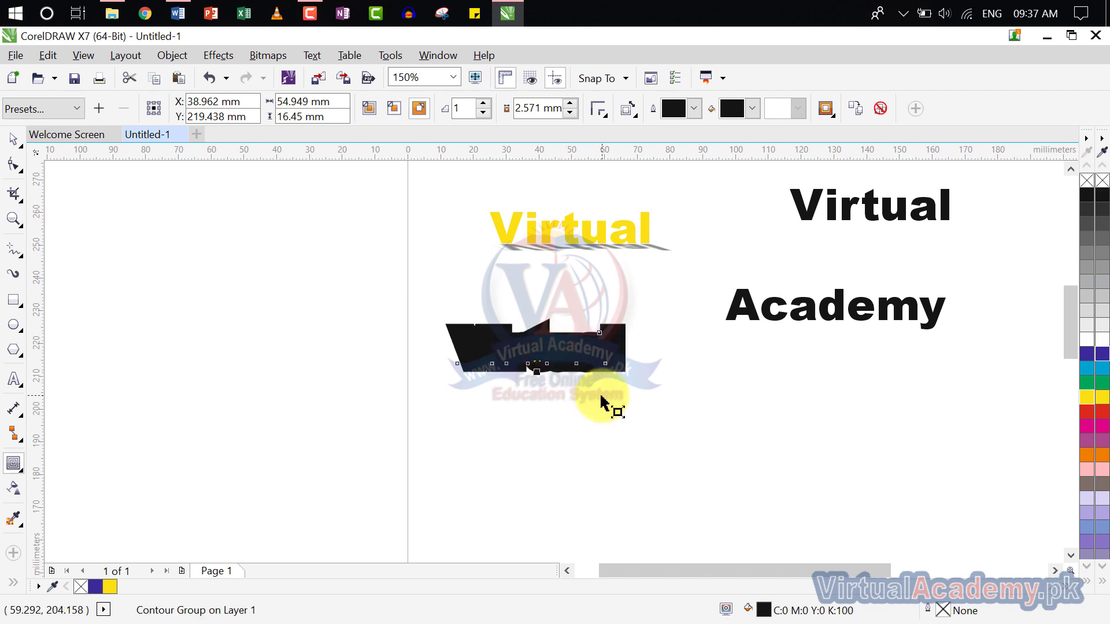
- Fill the contoured "Virtual" text with red, trying blue first
left_click(1087, 360)
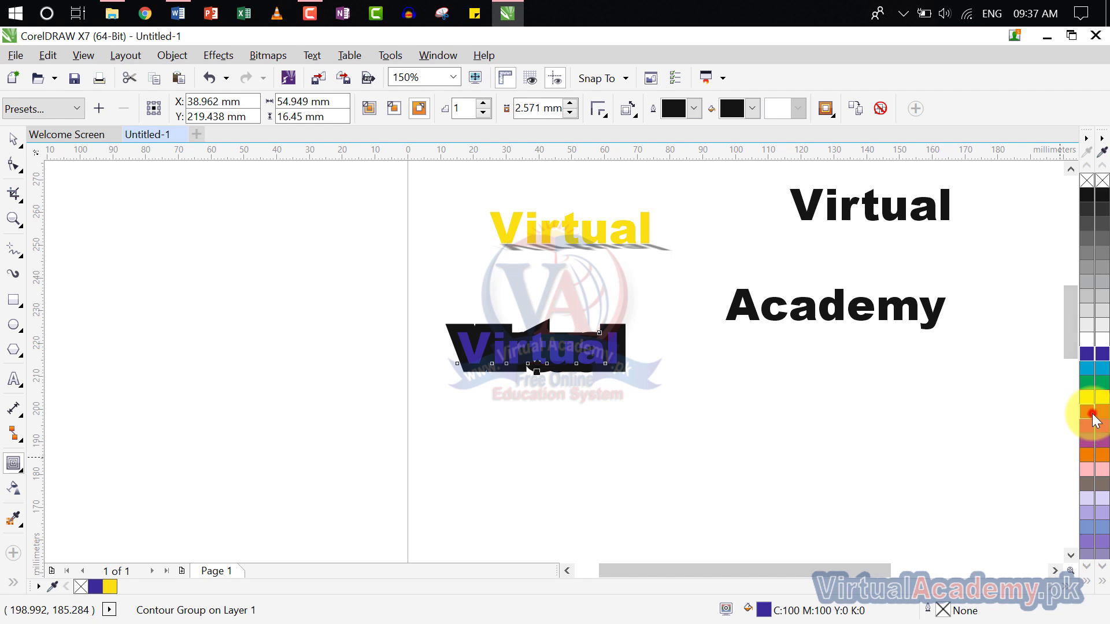
left_click(1091, 412)
left_click(800, 409)
scroll(723, 379, "up", 2)
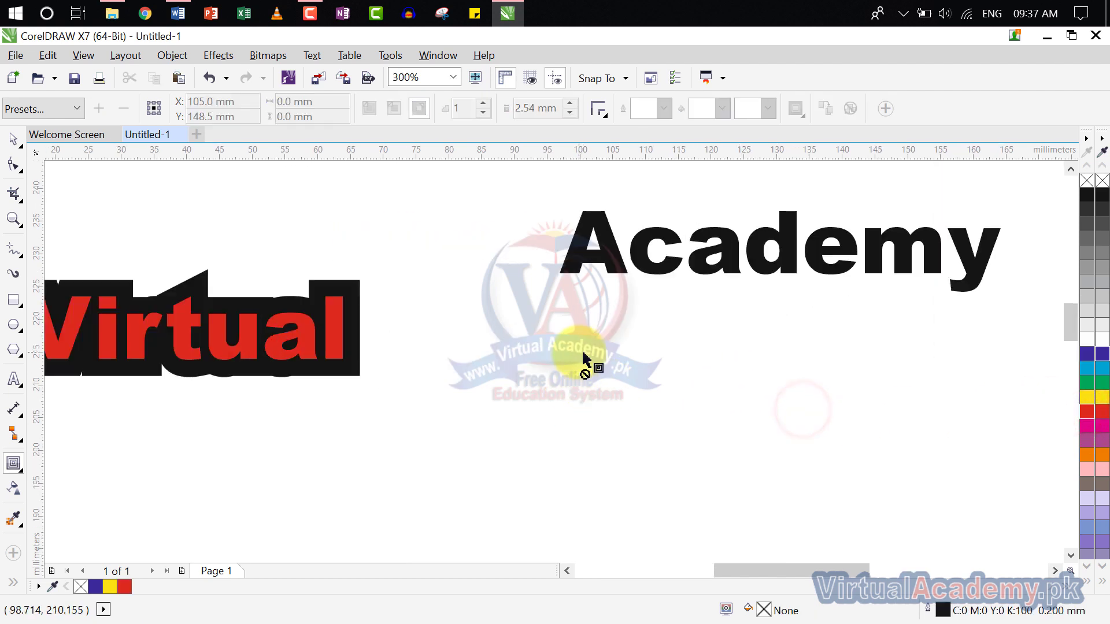
scroll(583, 359, "down", 6)
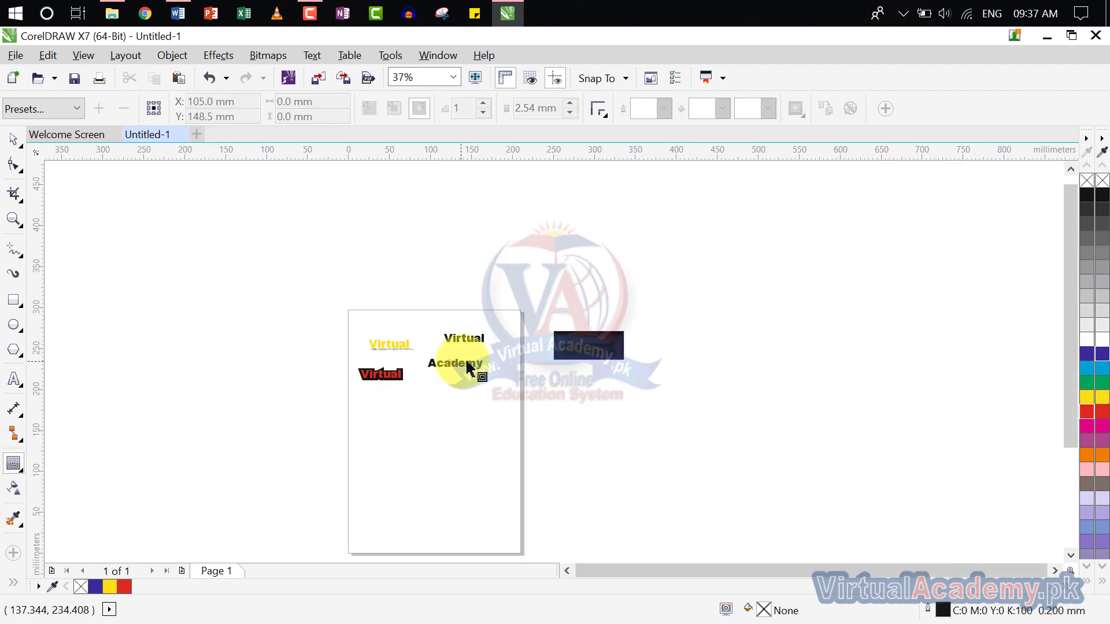
scroll(465, 367, "up", 4)
scroll(763, 314, "down", 2)
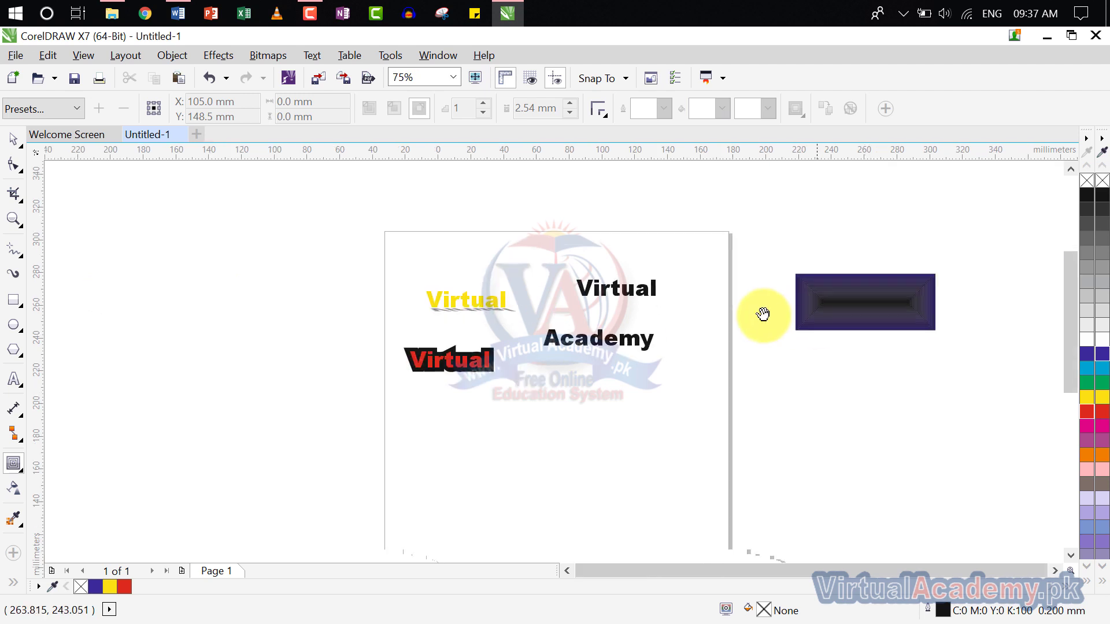
- Place a copy of the plain black "Virtual" text above and to the right of the original, near the page's upper-right corner
left_click_drag(763, 314, 700, 314)
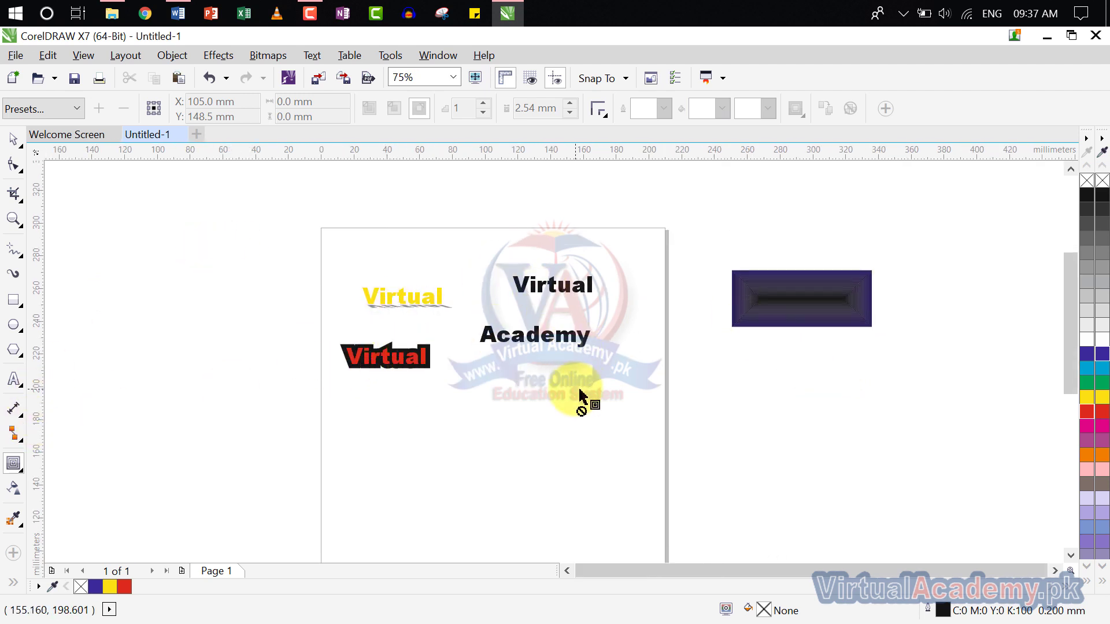
left_click(515, 280)
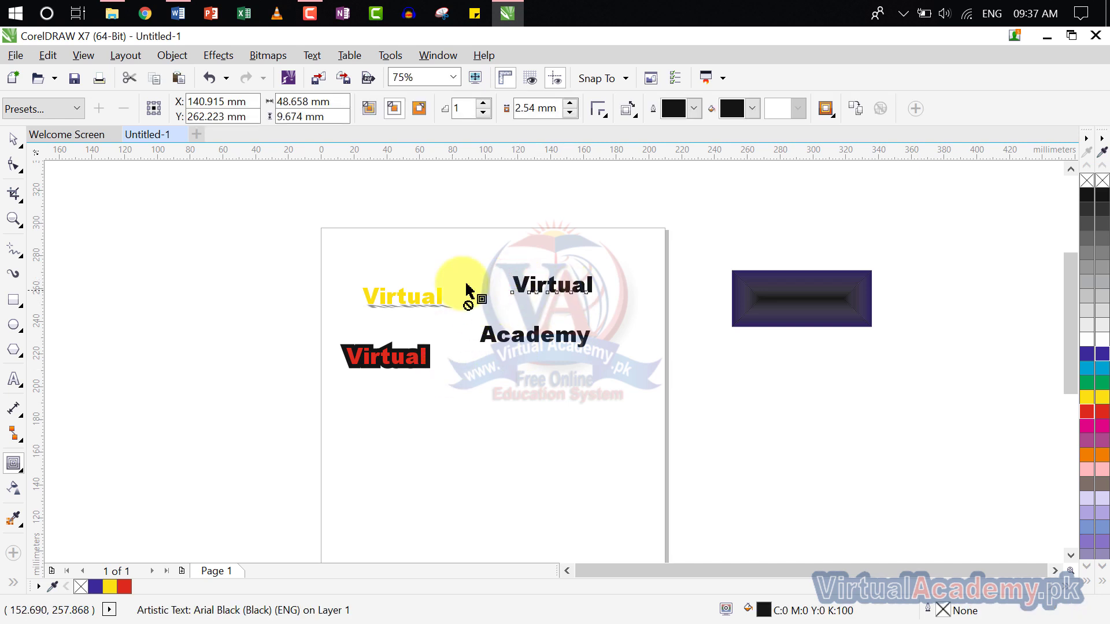
left_click(14, 139)
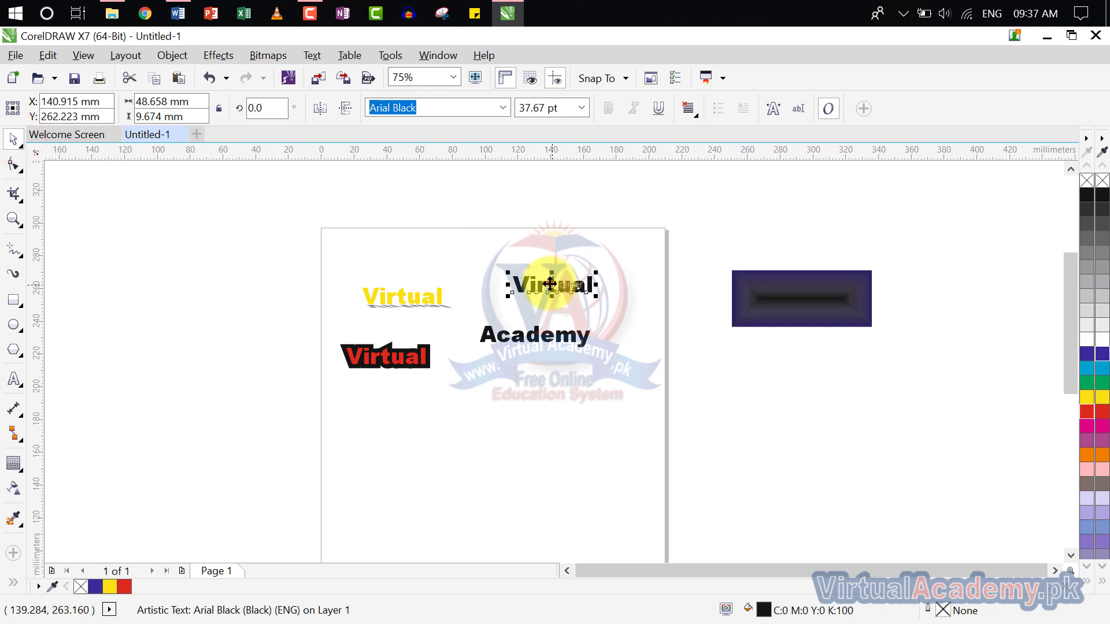
left_click_drag(551, 283, 606, 244)
scroll(582, 370, "up", 3)
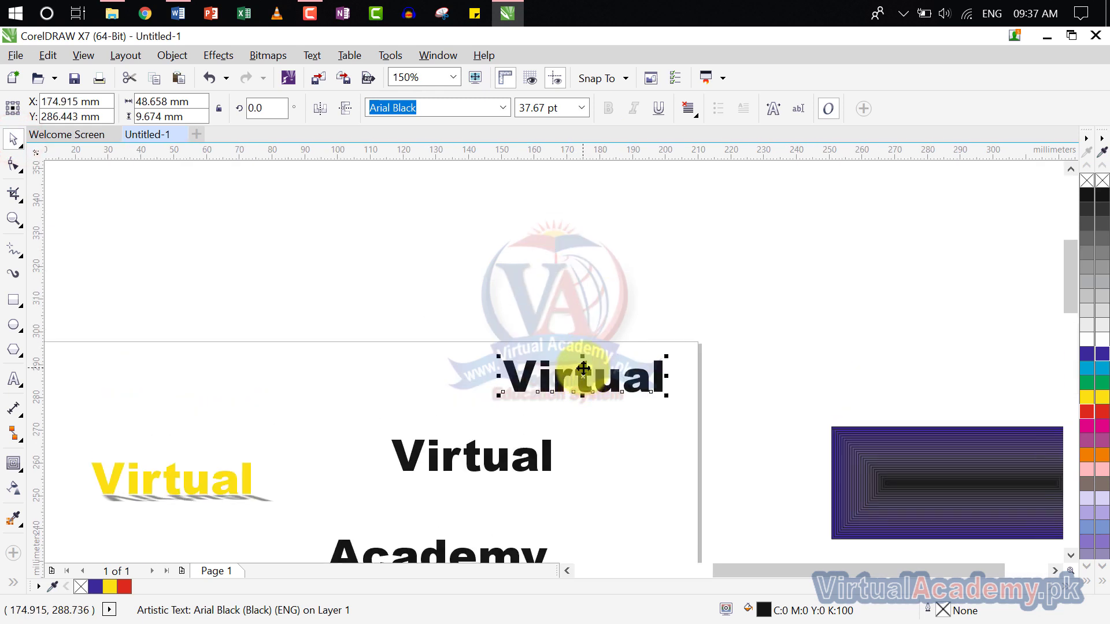
left_click_drag(582, 370, 579, 396)
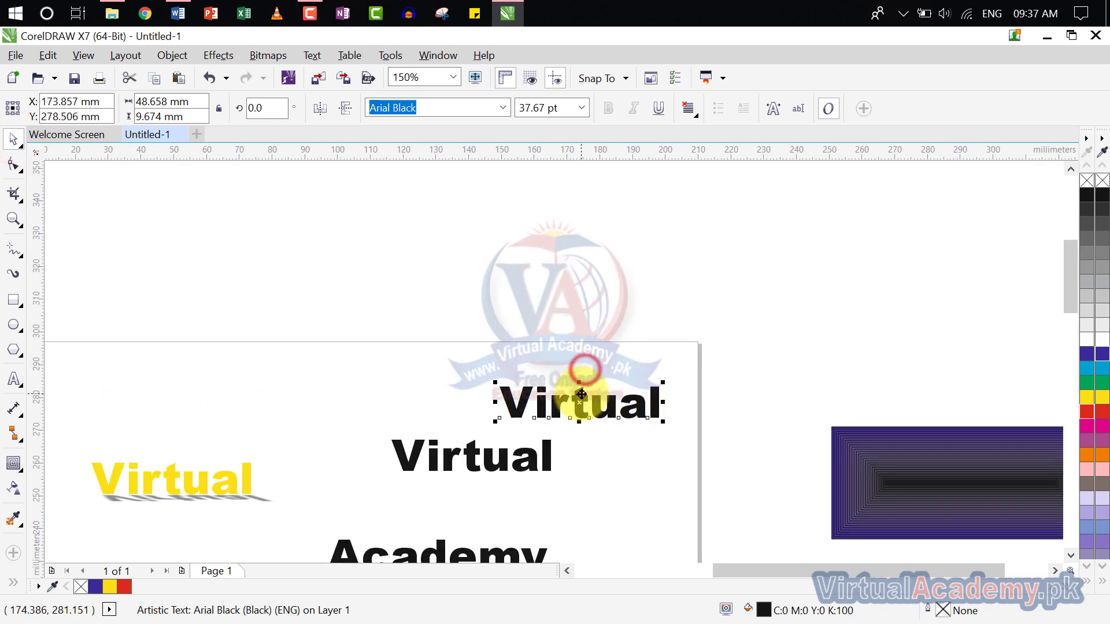
- Add perspective to the new "Virtual" copy, pulling its upper-left, lower-right and upper-right corners outward
left_click(165, 56)
mouse_move(220, 55)
left_click(251, 270)
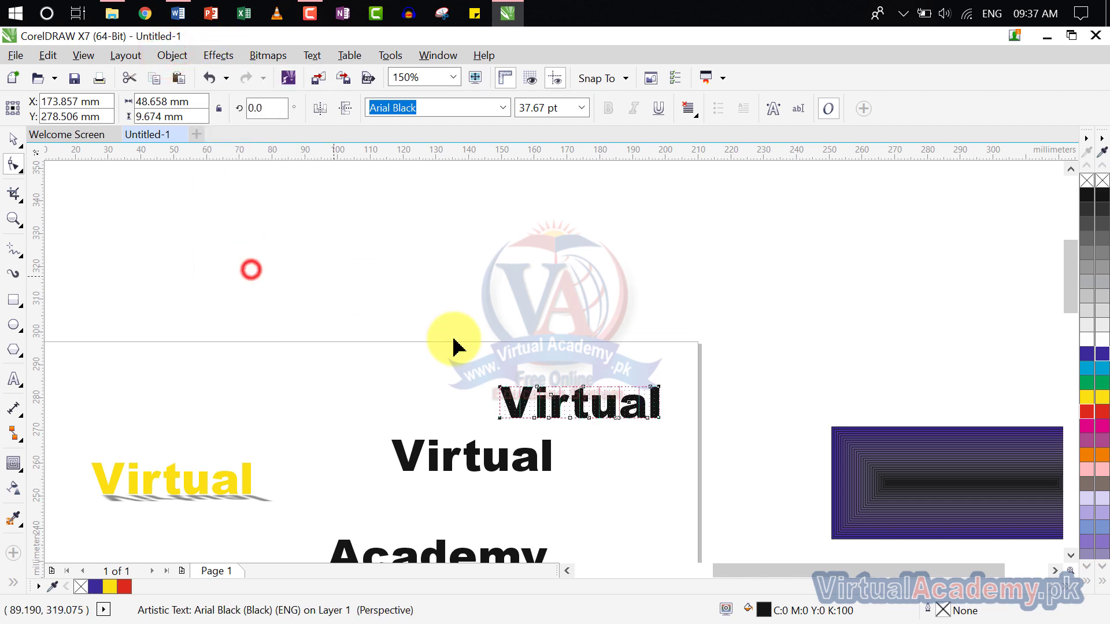
left_click(502, 395)
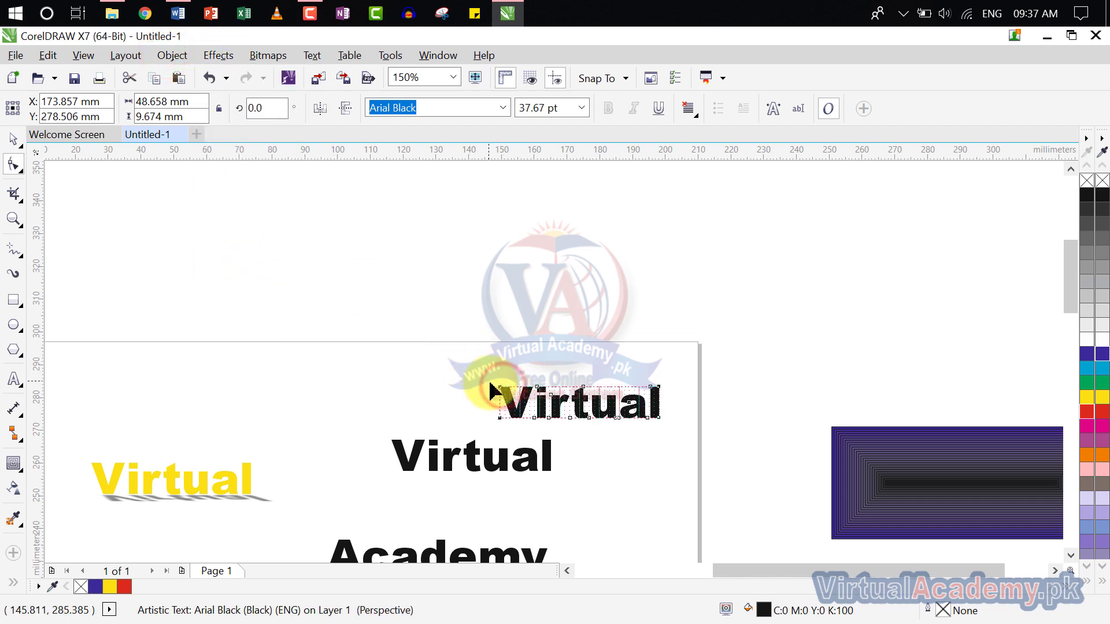
left_click_drag(499, 386, 476, 362)
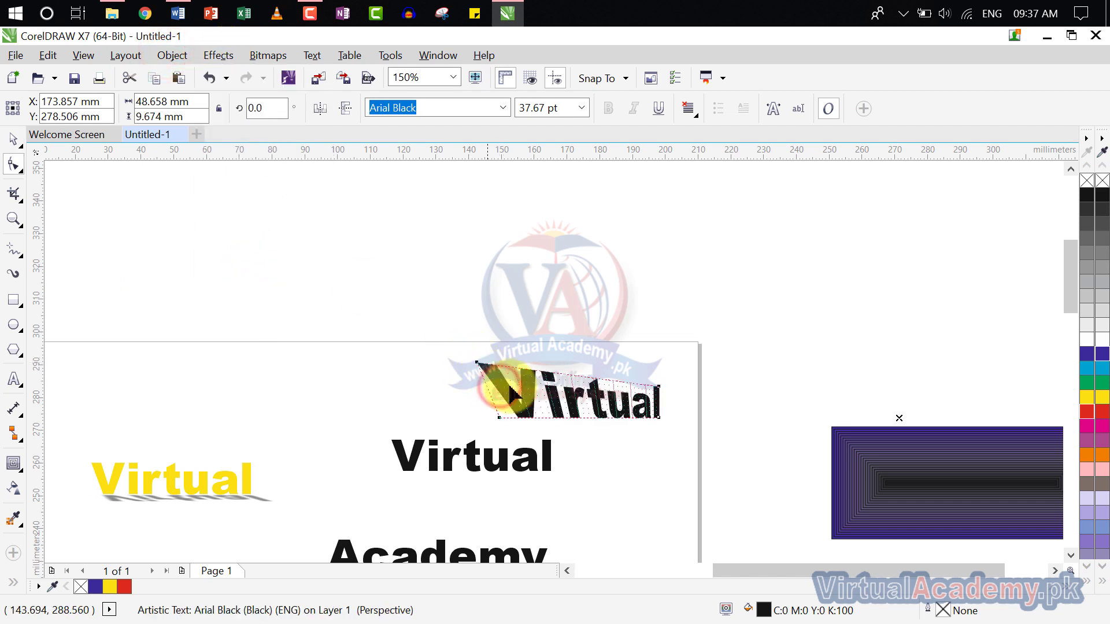
left_click_drag(660, 418, 677, 430)
left_click_drag(658, 386, 668, 375)
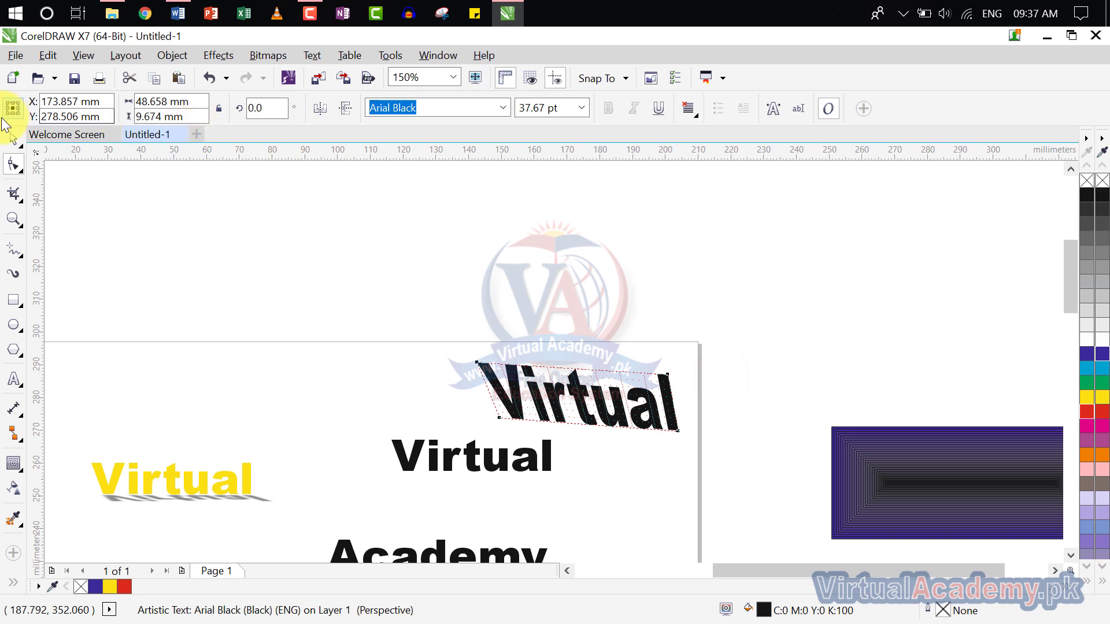
- Move the "Virtual" text with perspective to just above the page's upper edge
left_click(11, 142)
scroll(553, 263, "down", 2)
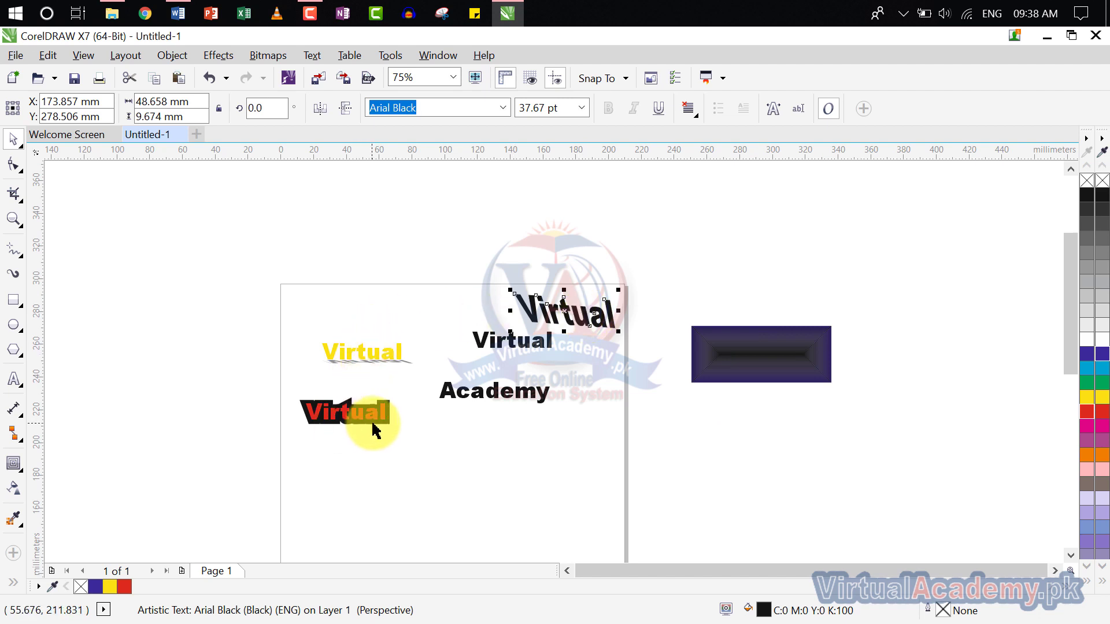
left_click_drag(569, 312, 483, 262)
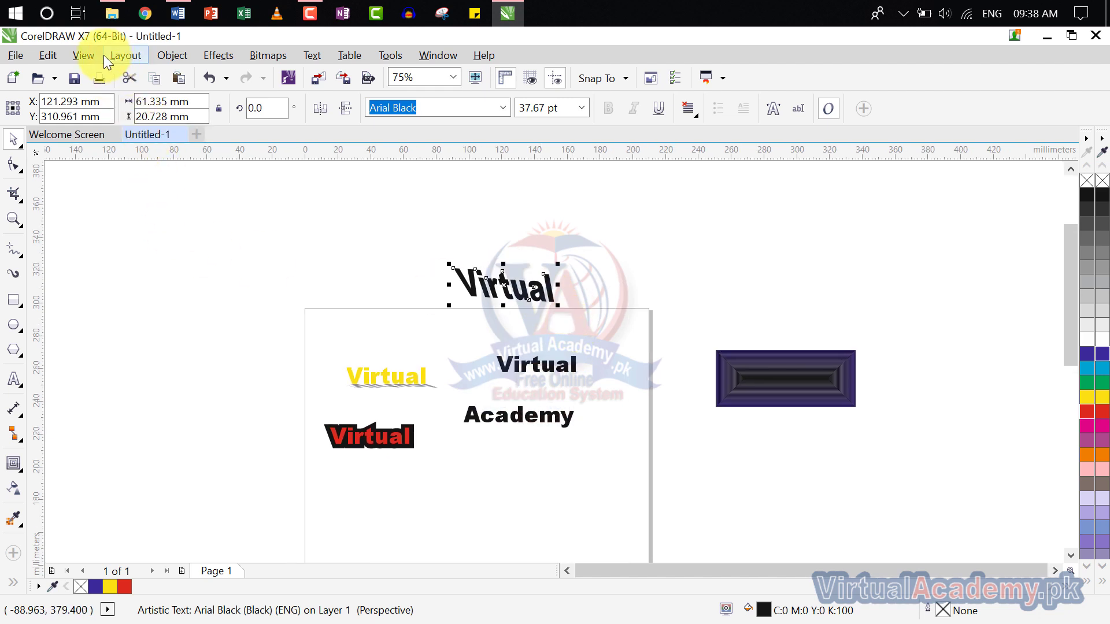
left_click(210, 55)
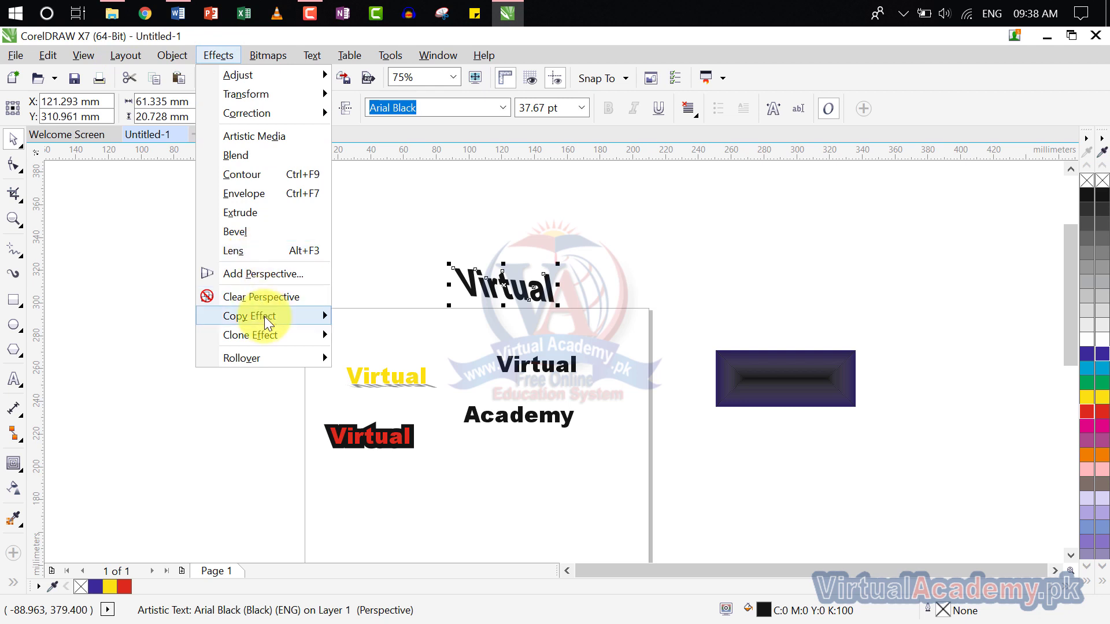
mouse_move(264, 317)
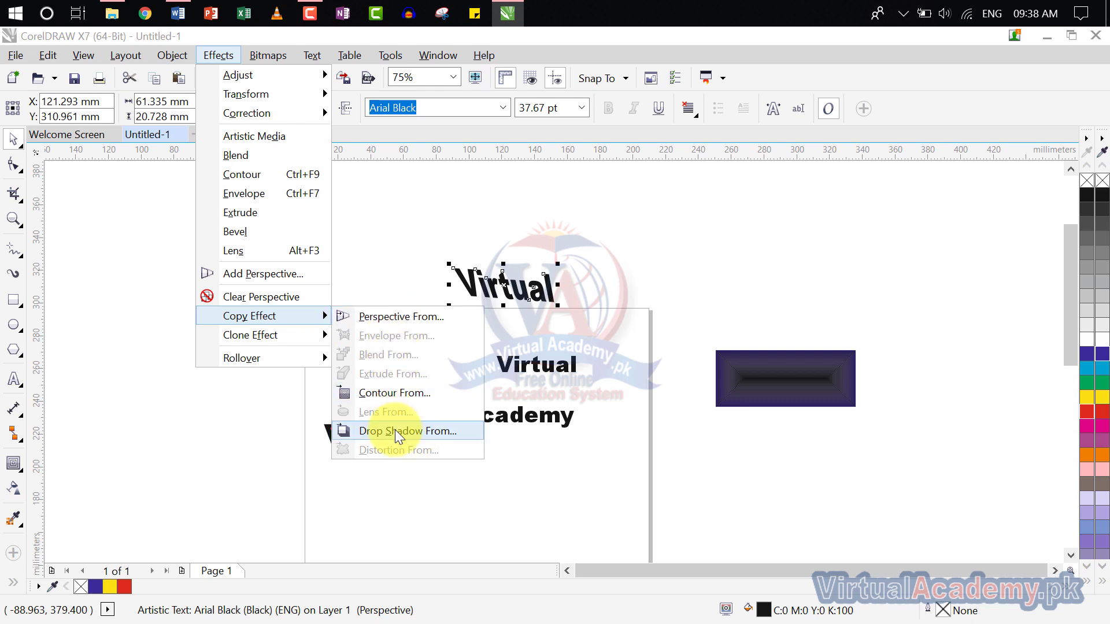
left_click(475, 427)
- Draw a rectangle about 88 by 41 mm below the blue contoured rectangle
left_click_drag(540, 461, 491, 290)
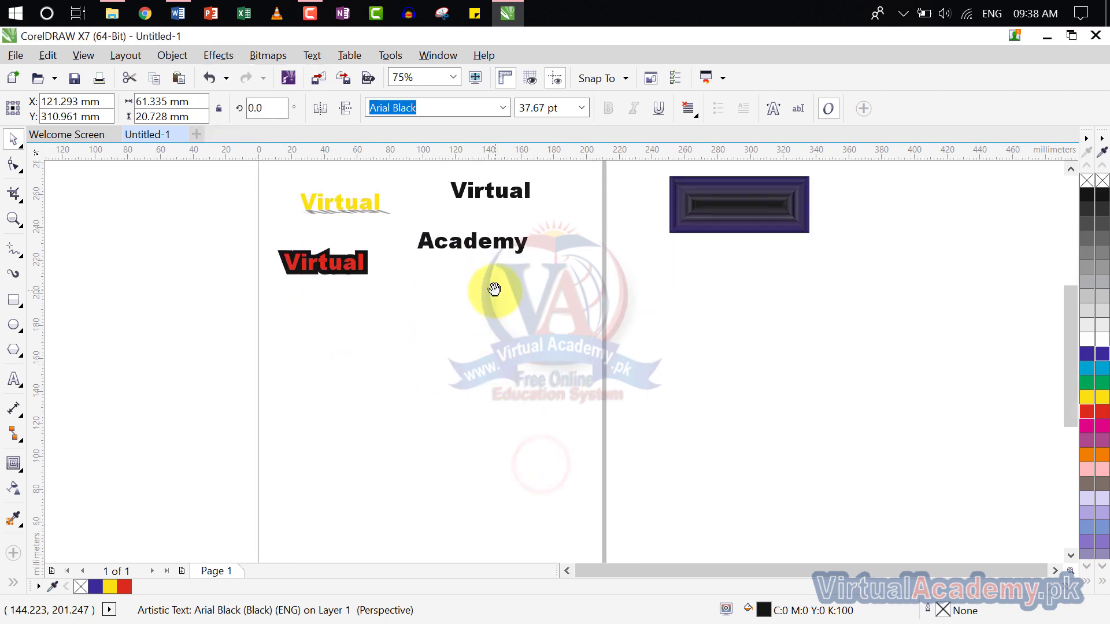
left_click(494, 240)
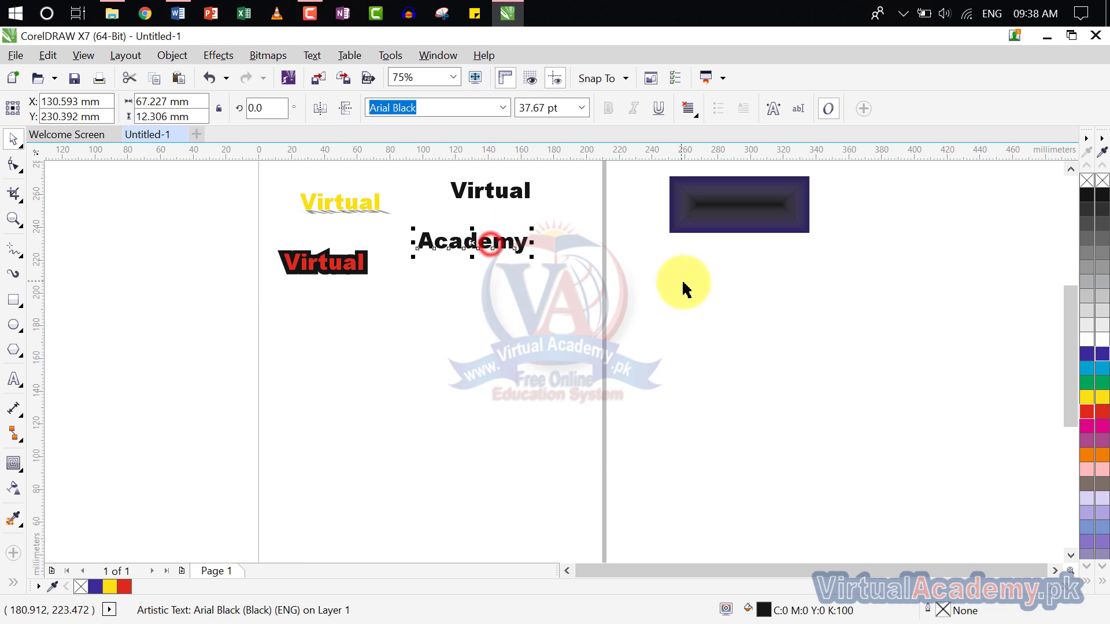
left_click(21, 305)
left_click(61, 298)
left_click_drag(674, 324, 818, 391)
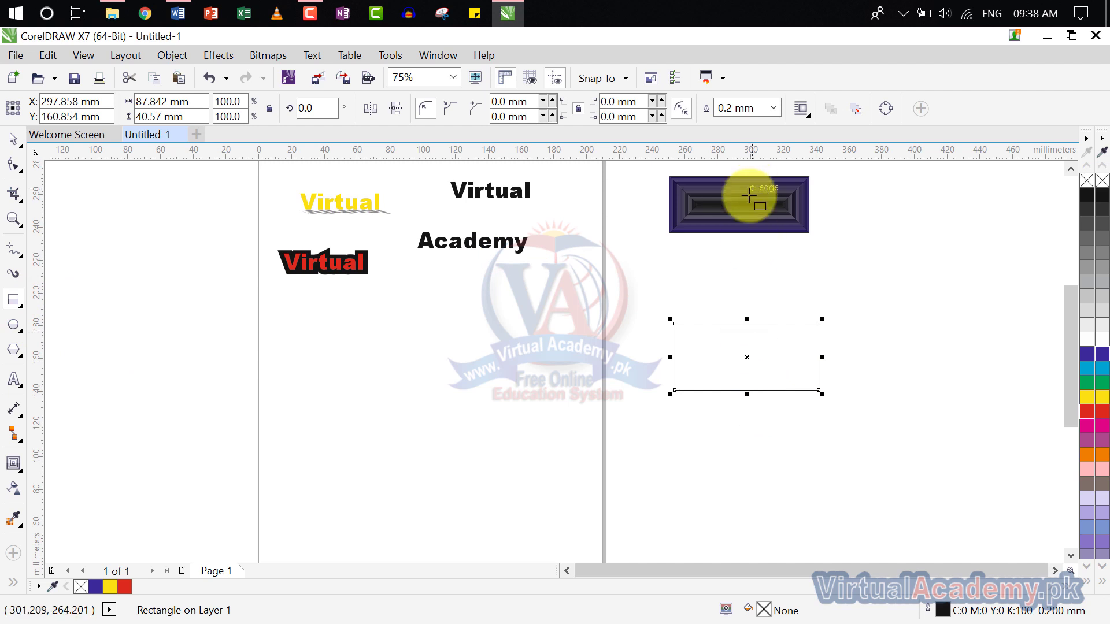
- Copy the contour effect from the blue contoured rectangle onto the new empty rectangle
scroll(709, 268, "up", 2)
scroll(709, 268, "left", 1)
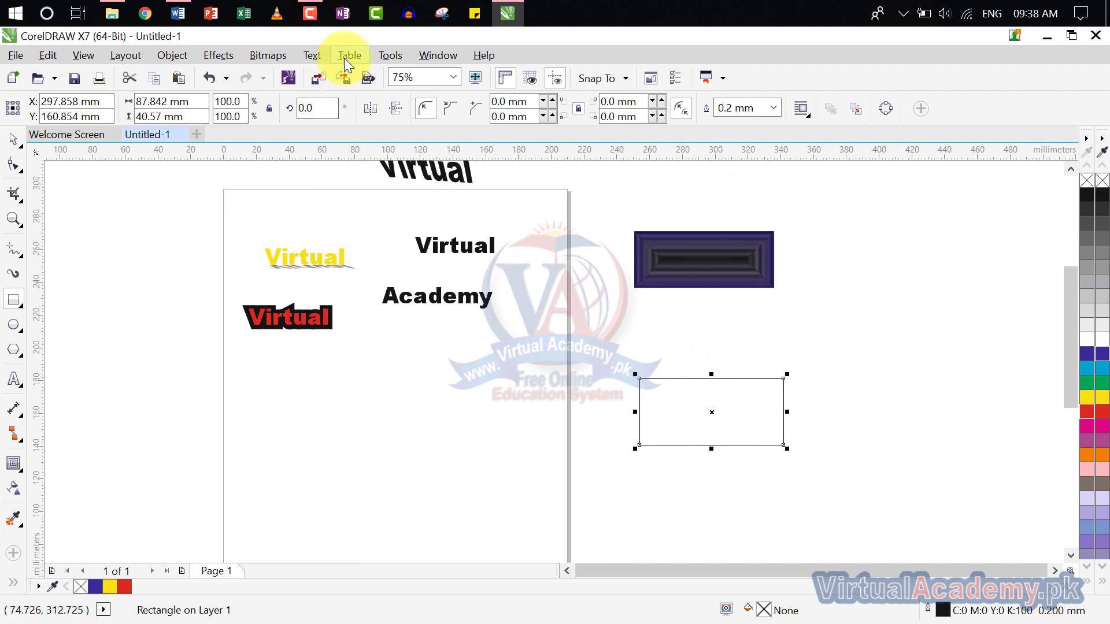
left_click(220, 55)
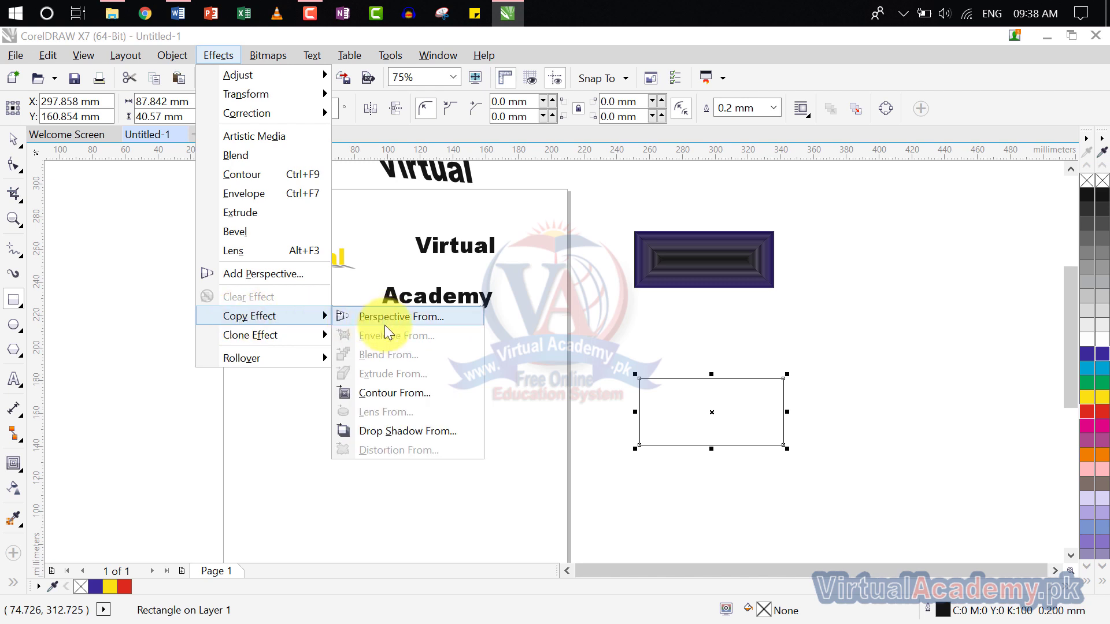
left_click(394, 394)
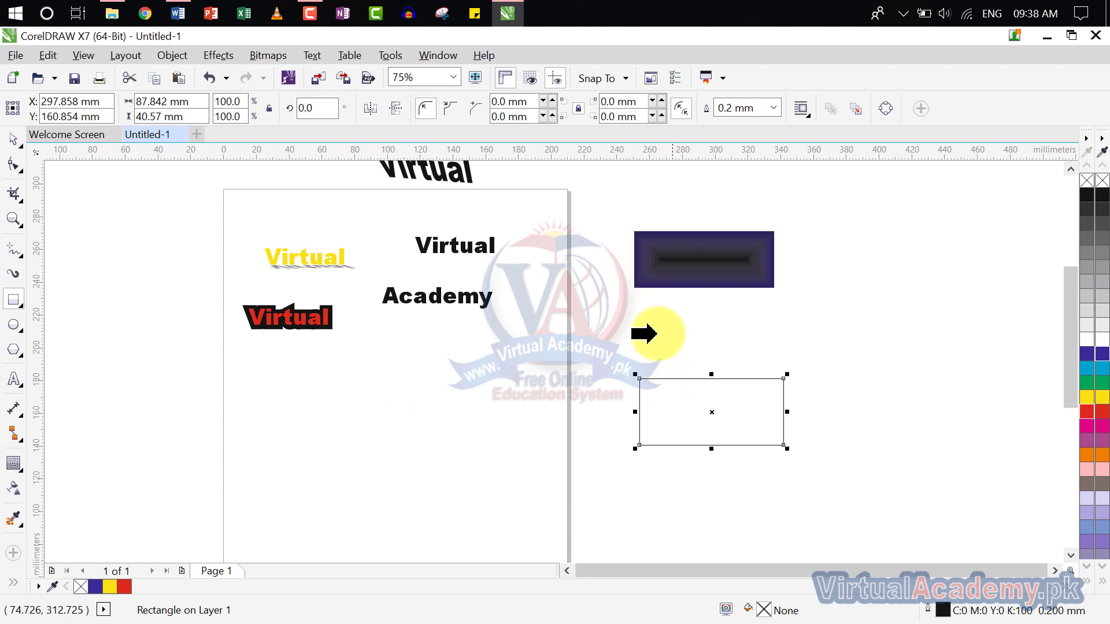
left_click(635, 259)
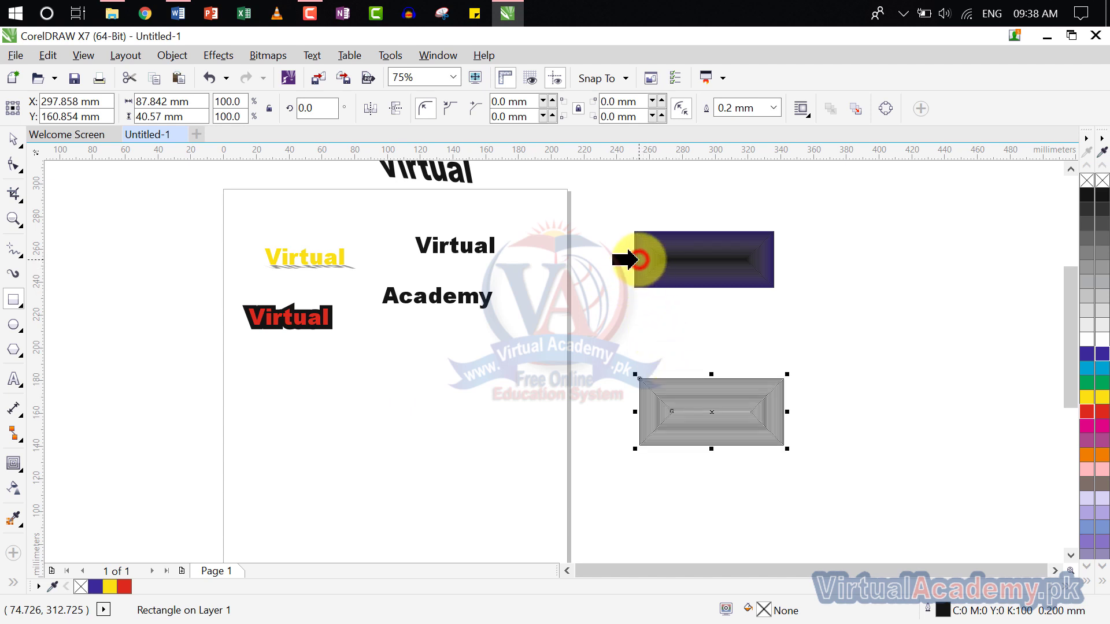
- Inspect the copied contour lines up close and fill the new contoured rectangle with red
scroll(714, 416, "up", 5)
scroll(715, 416, "down", 5)
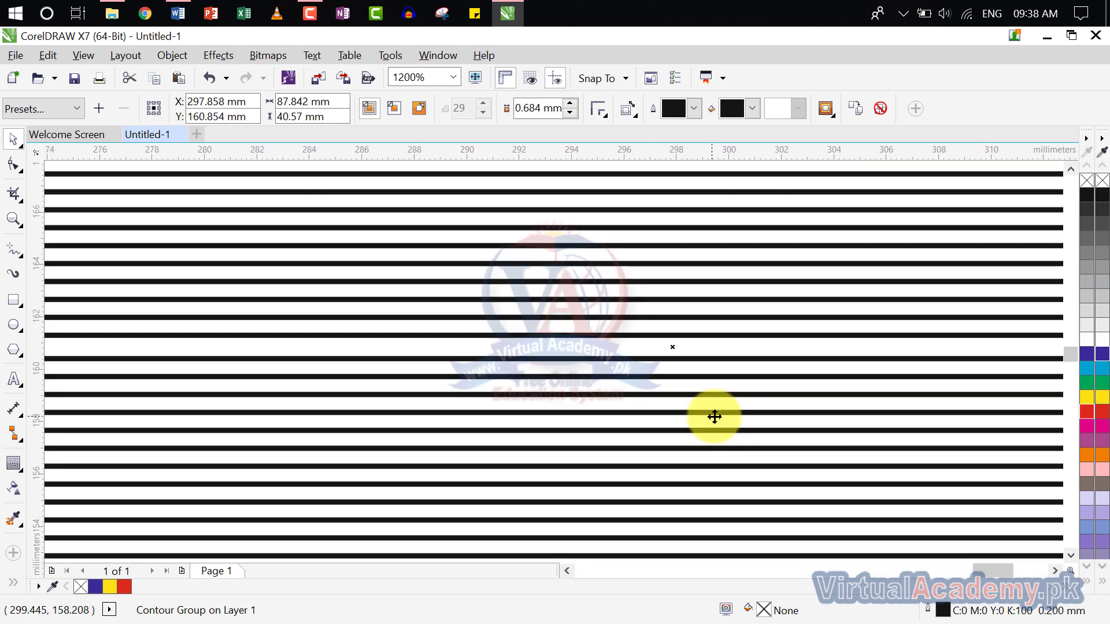
scroll(855, 412, "down", 1)
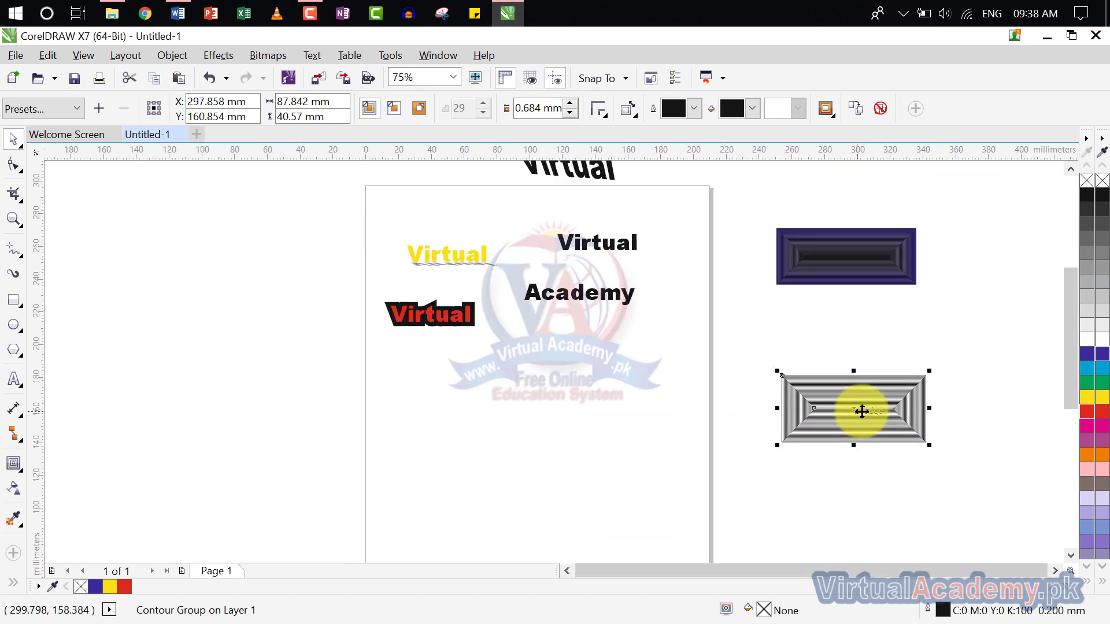
left_click(1102, 414)
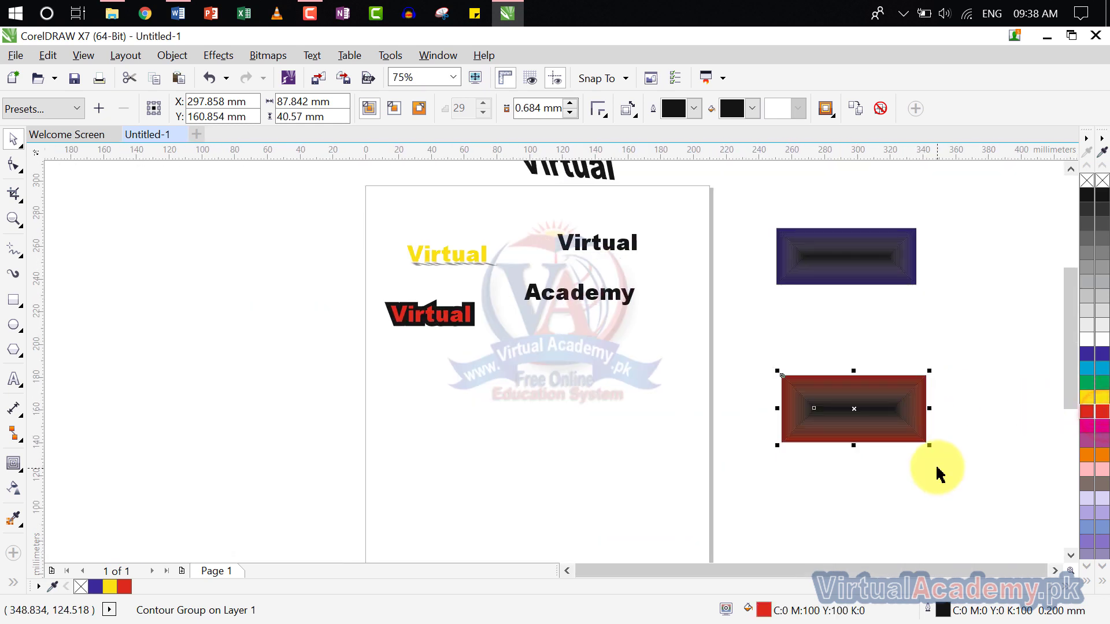
left_click_drag(632, 371, 715, 475)
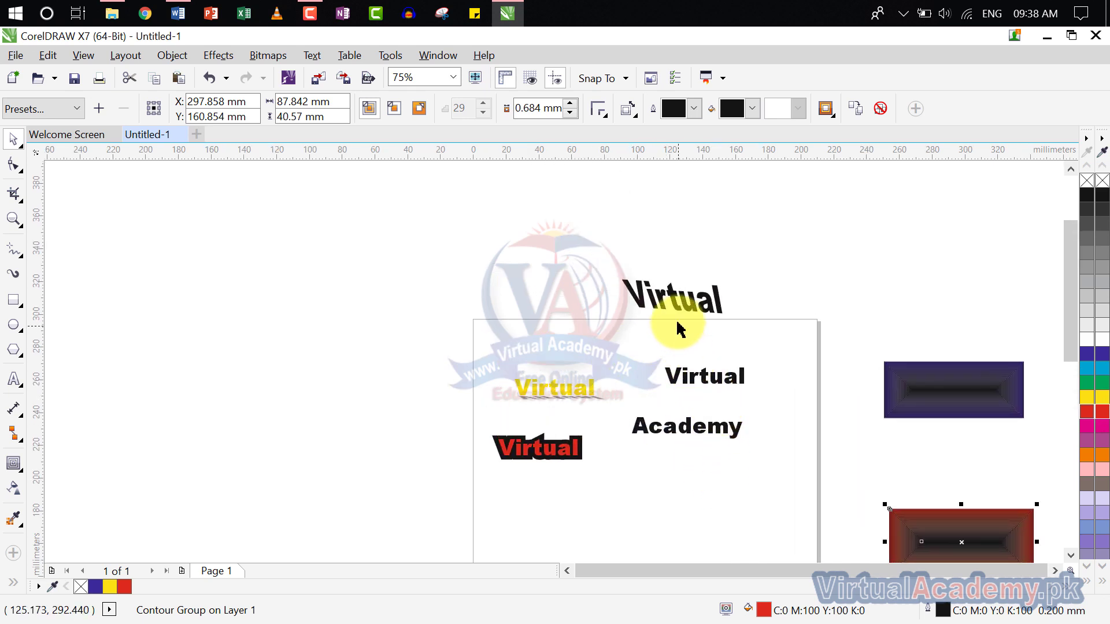
left_click(675, 310)
scroll(721, 341, "up", 2)
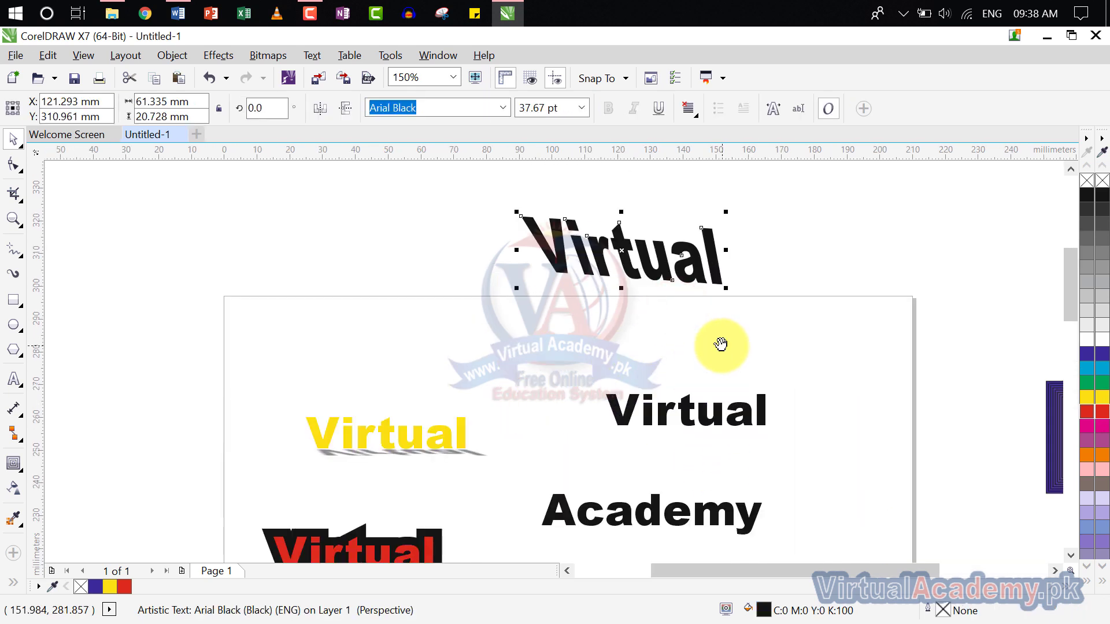
left_click_drag(720, 342, 697, 321)
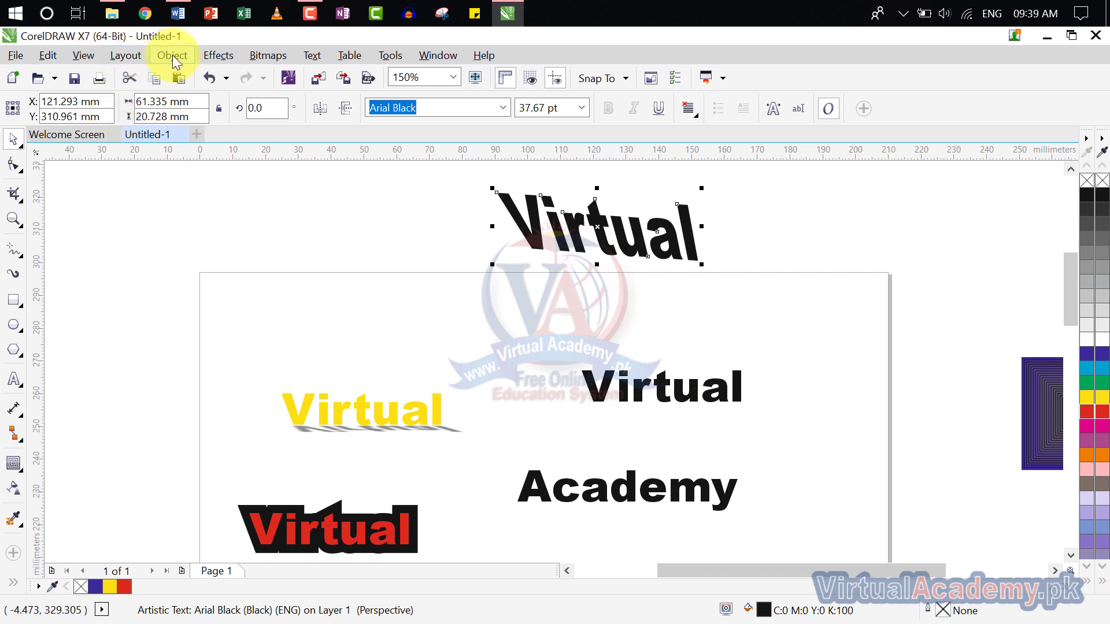
left_click(209, 55)
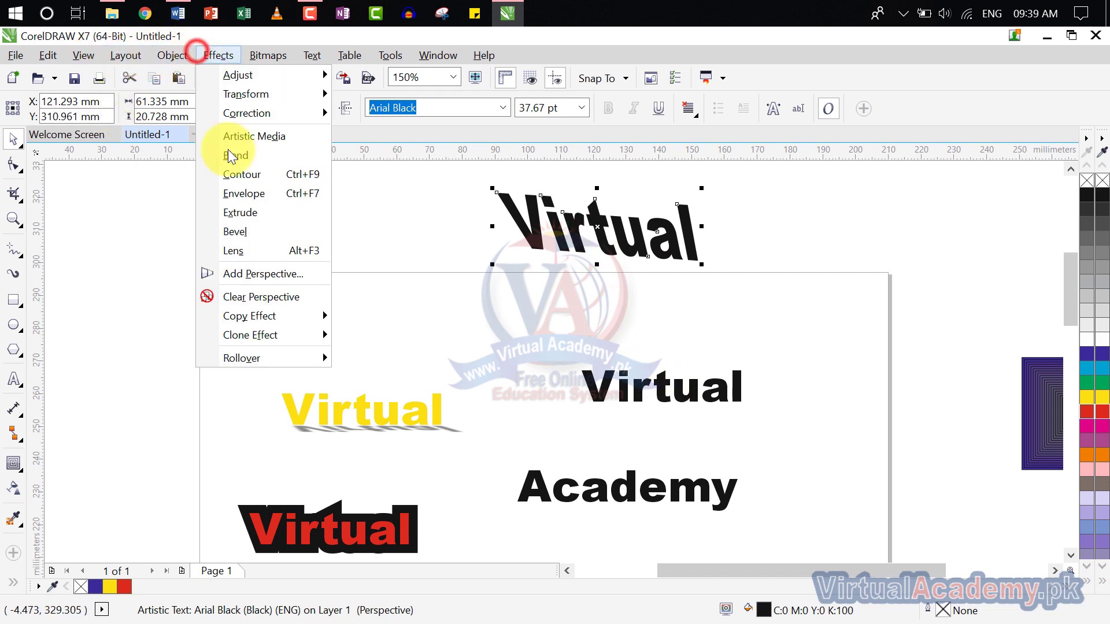
mouse_move(267, 316)
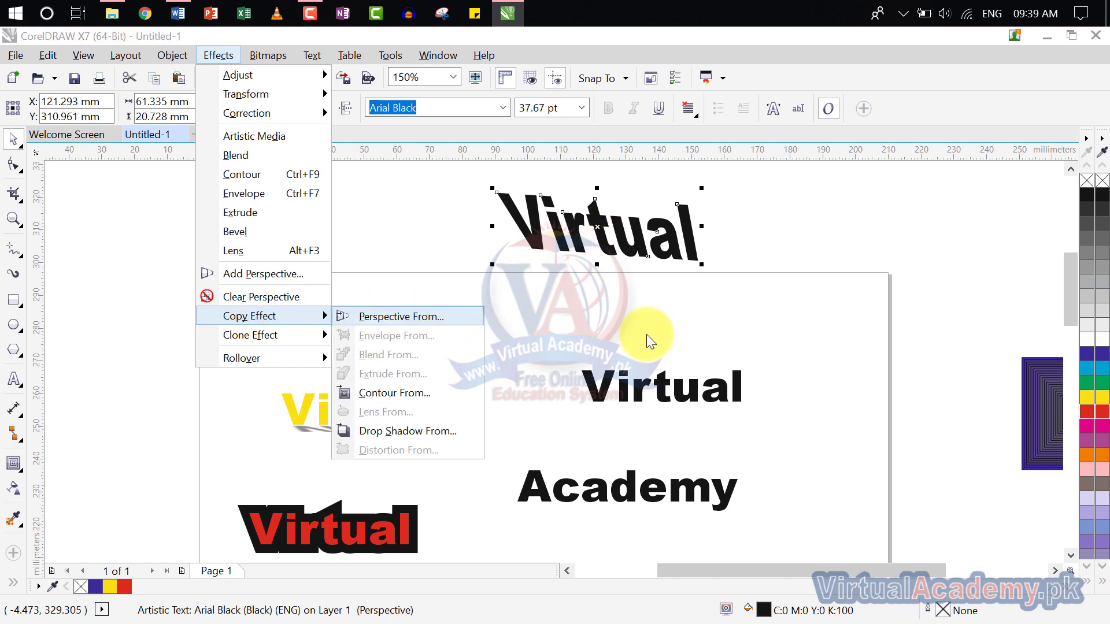
left_click(428, 318)
- Copy the perspective effect from the distorted "Virtual" text above the page onto the plain black "Virtual" text
left_click(688, 397)
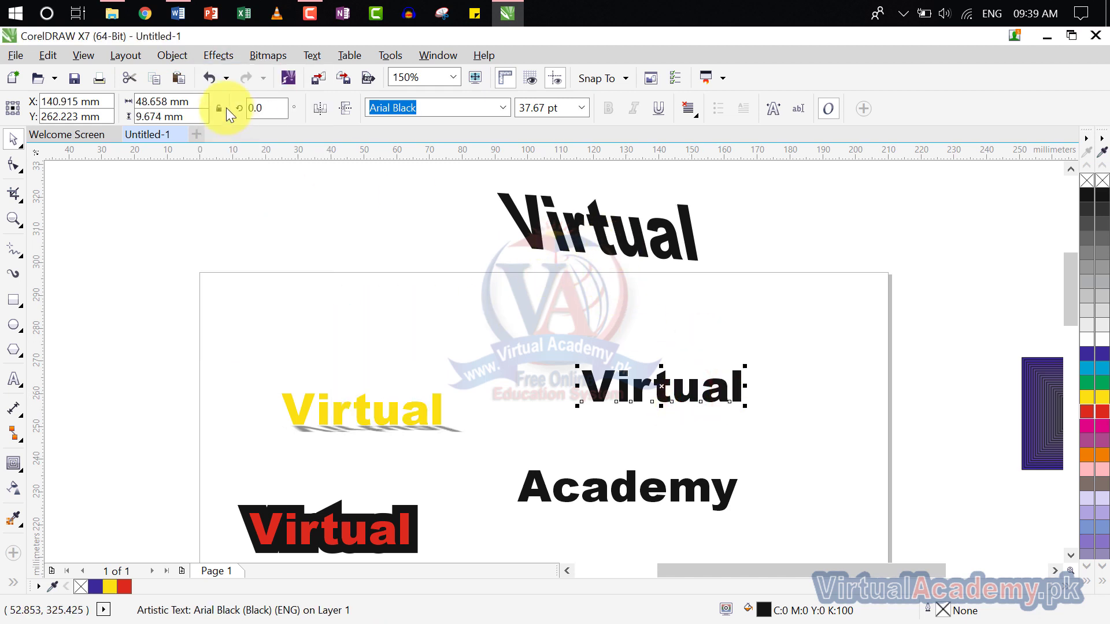
left_click(217, 55)
mouse_move(272, 320)
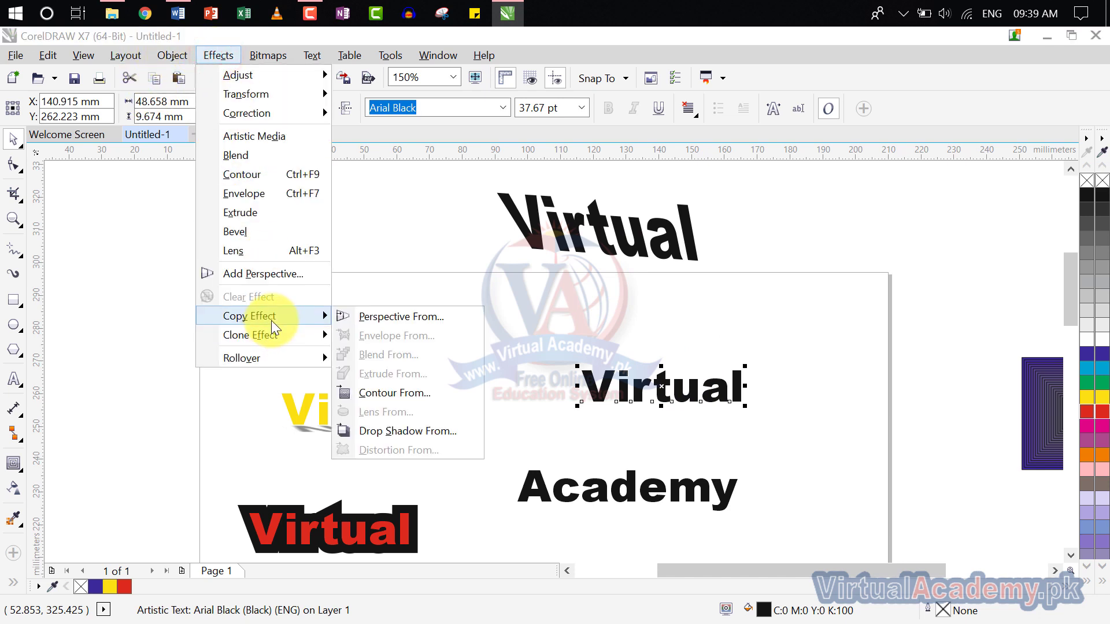
left_click(408, 316)
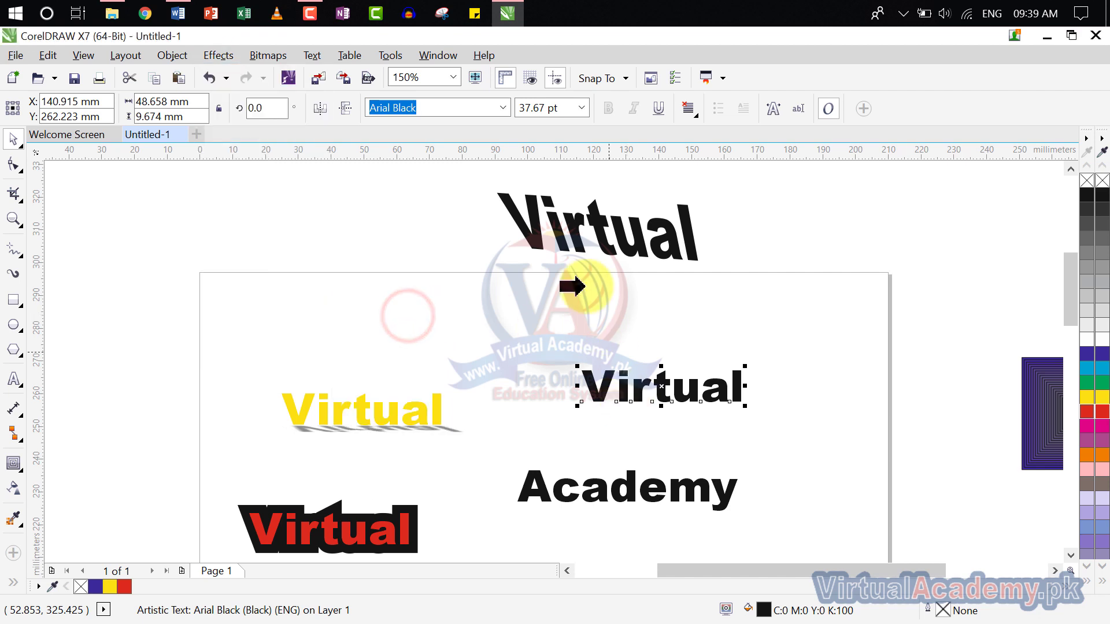
left_click(600, 232)
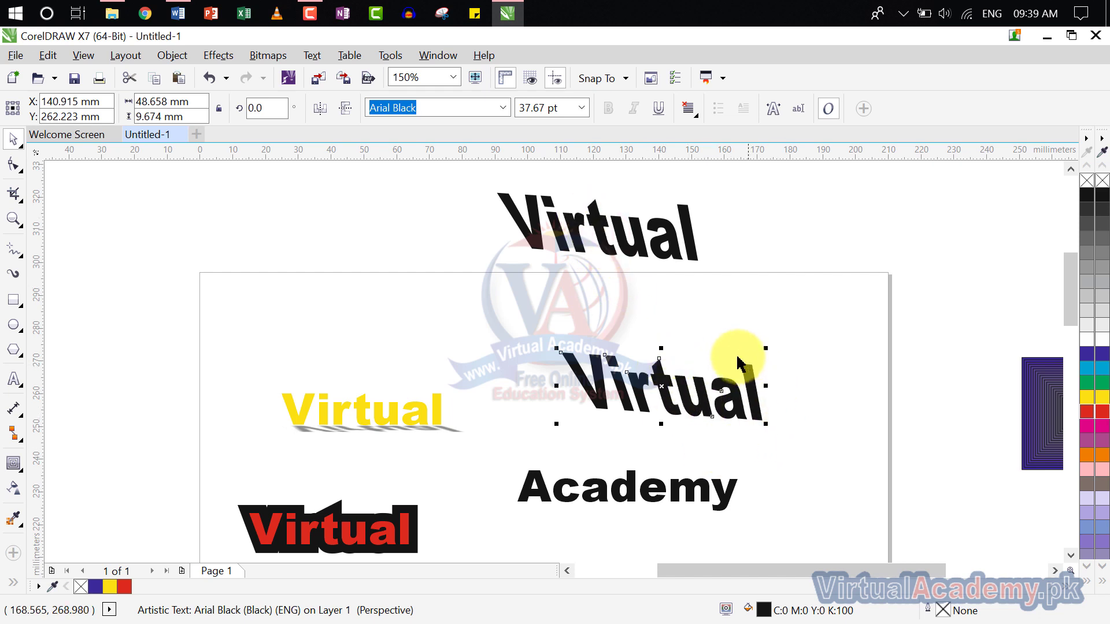
- Clear the copied perspective from the black "Virtual" text on the page
left_click(163, 57)
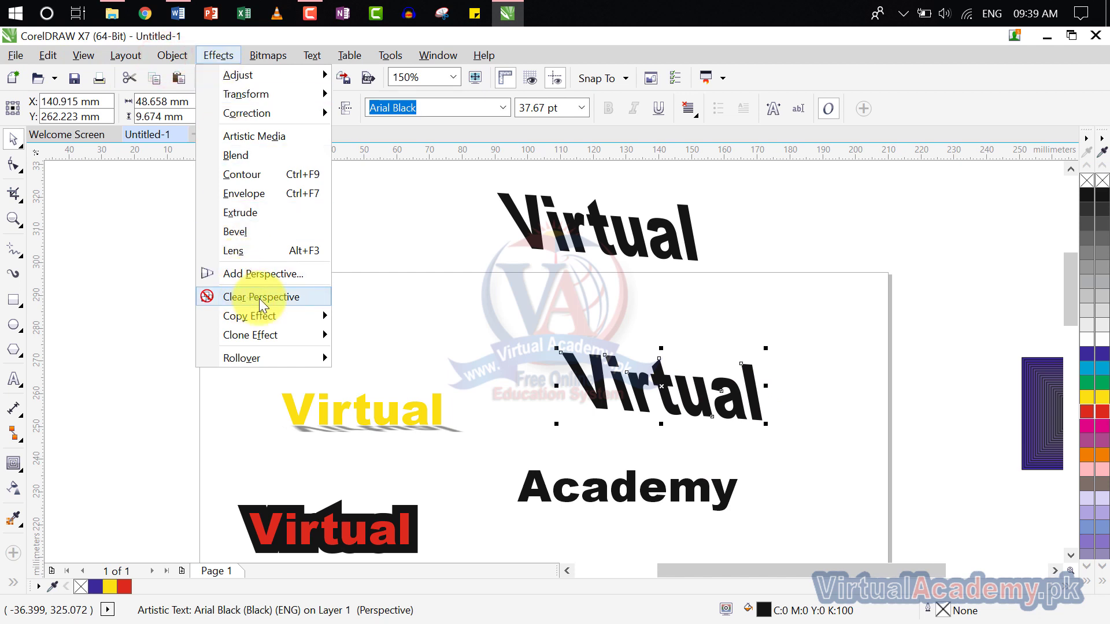
left_click(260, 297)
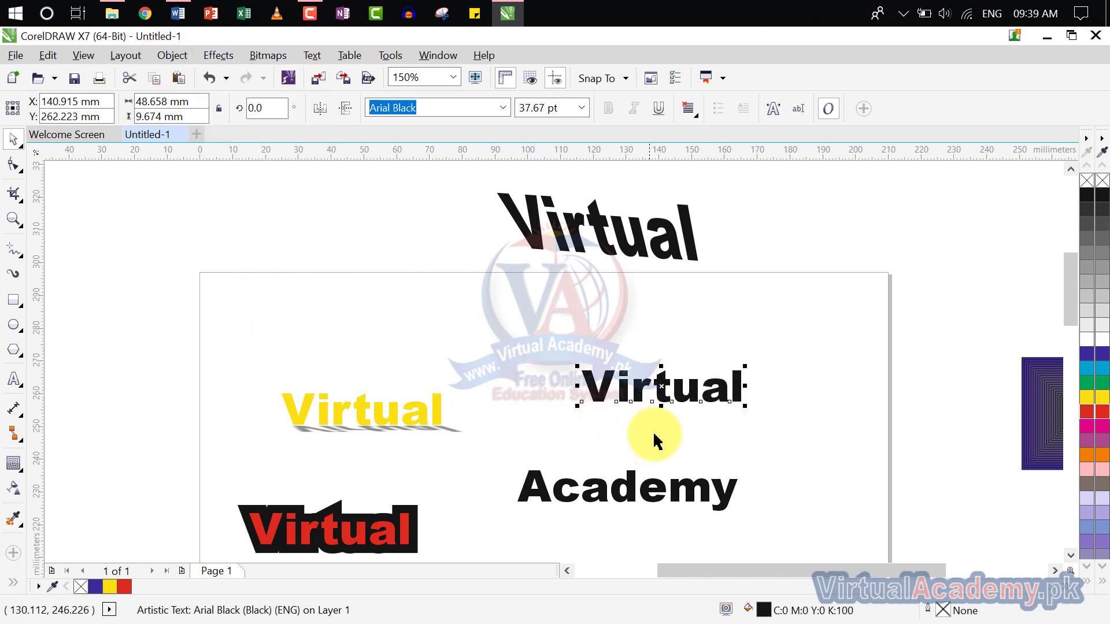
scroll(656, 439, "down", 3)
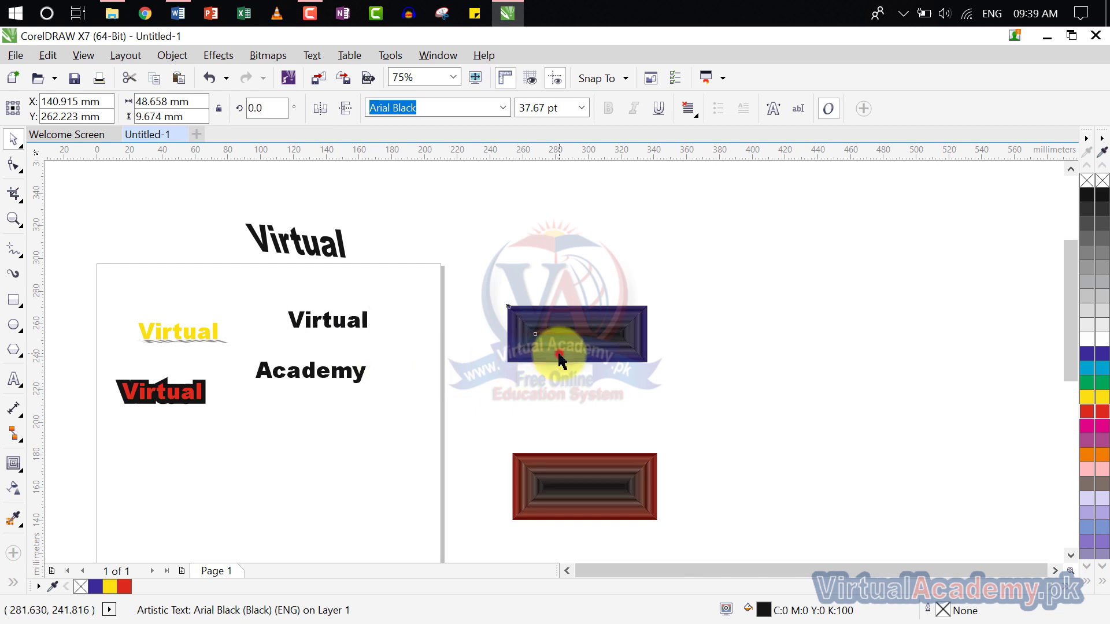
- Clear the contour effect from the blue rectangle beside the page
left_click(557, 354)
left_click(124, 53)
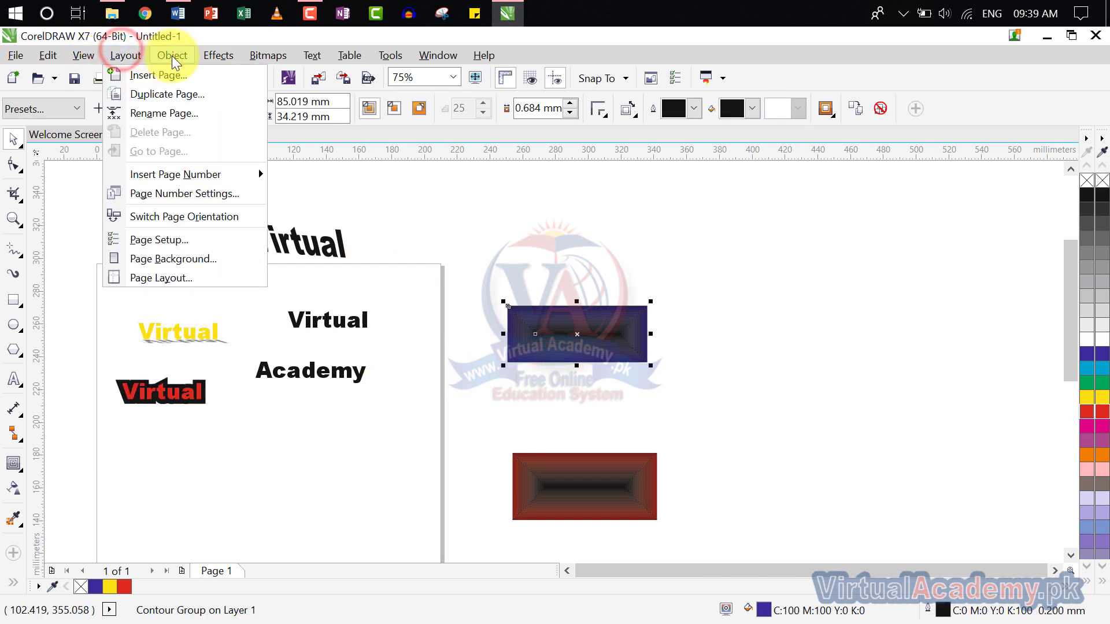
mouse_move(172, 54)
mouse_move(224, 54)
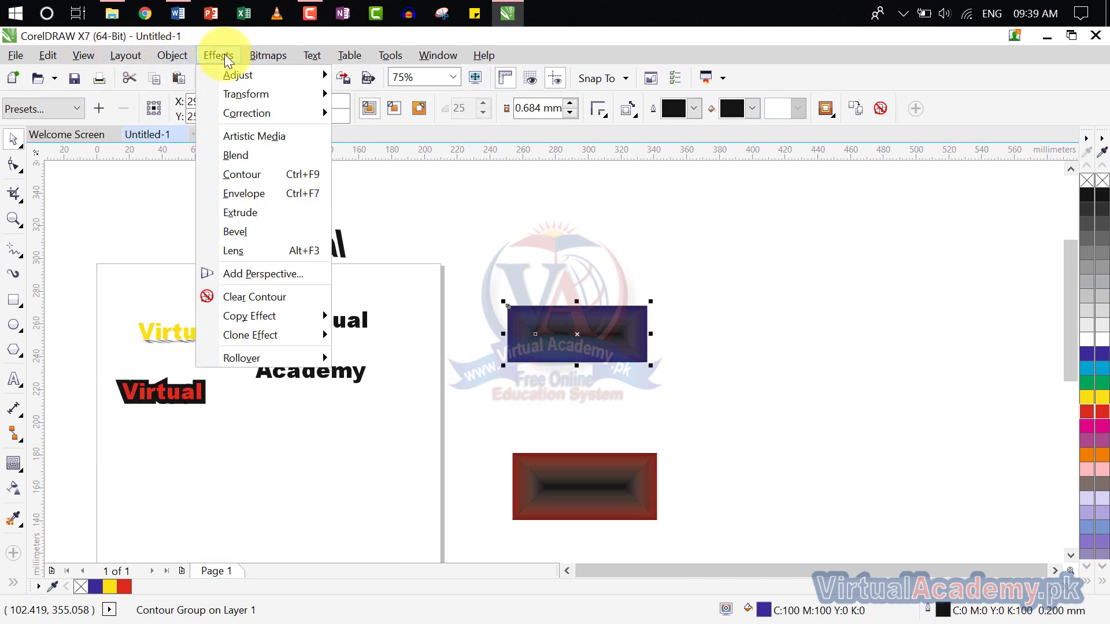
left_click(259, 297)
left_click_drag(572, 376, 808, 328)
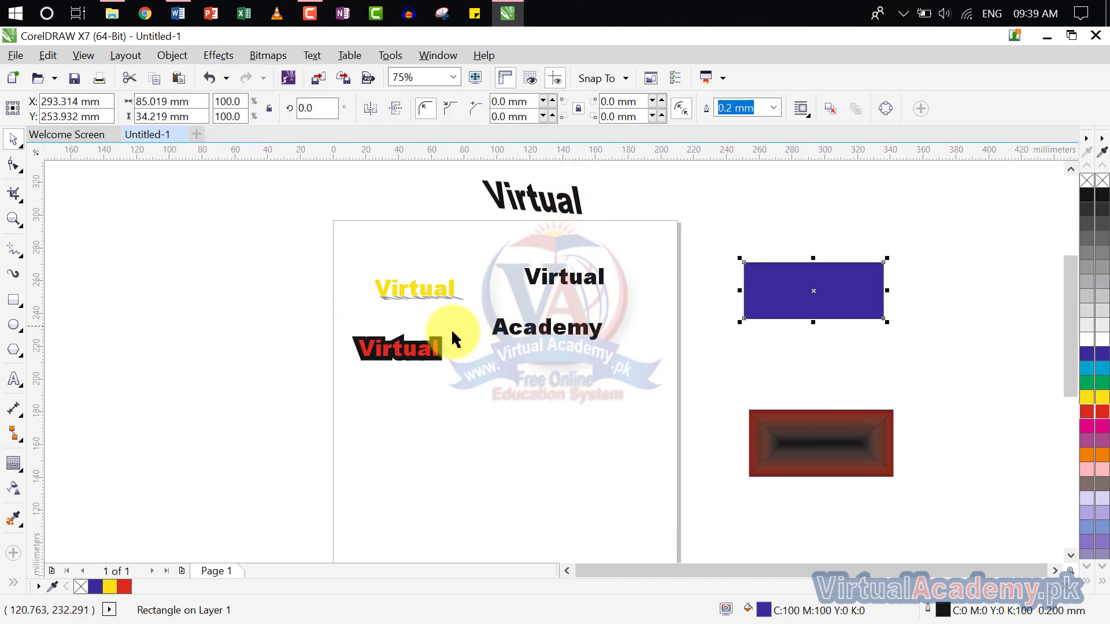
- Try to clone a drop shadow effect onto the red contoured "Virtual" text
left_click(432, 347)
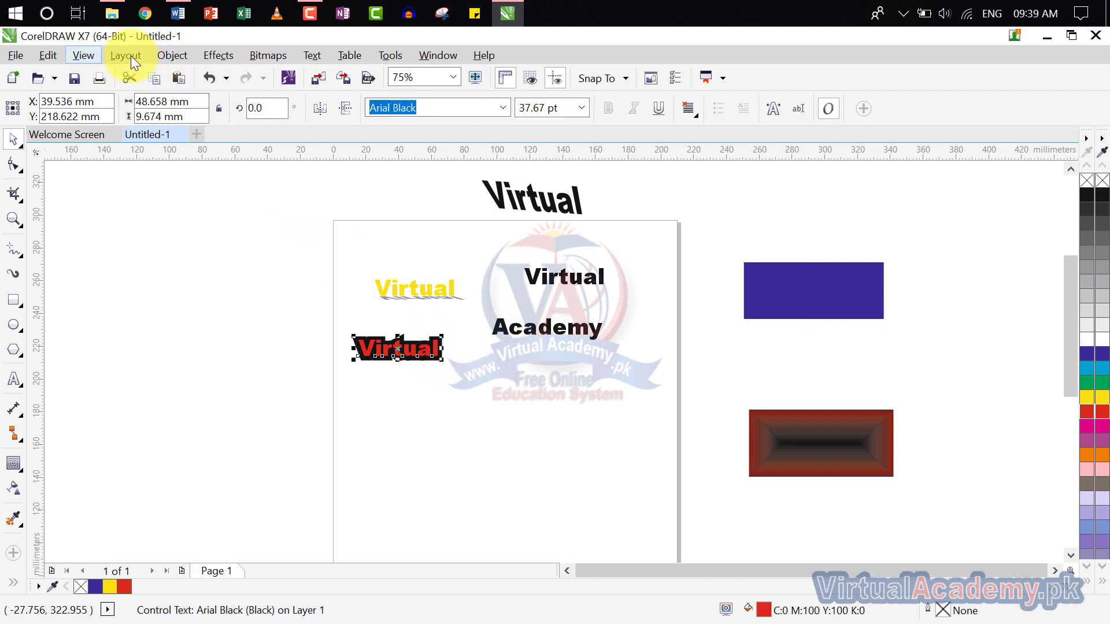
left_click(211, 55)
mouse_move(261, 317)
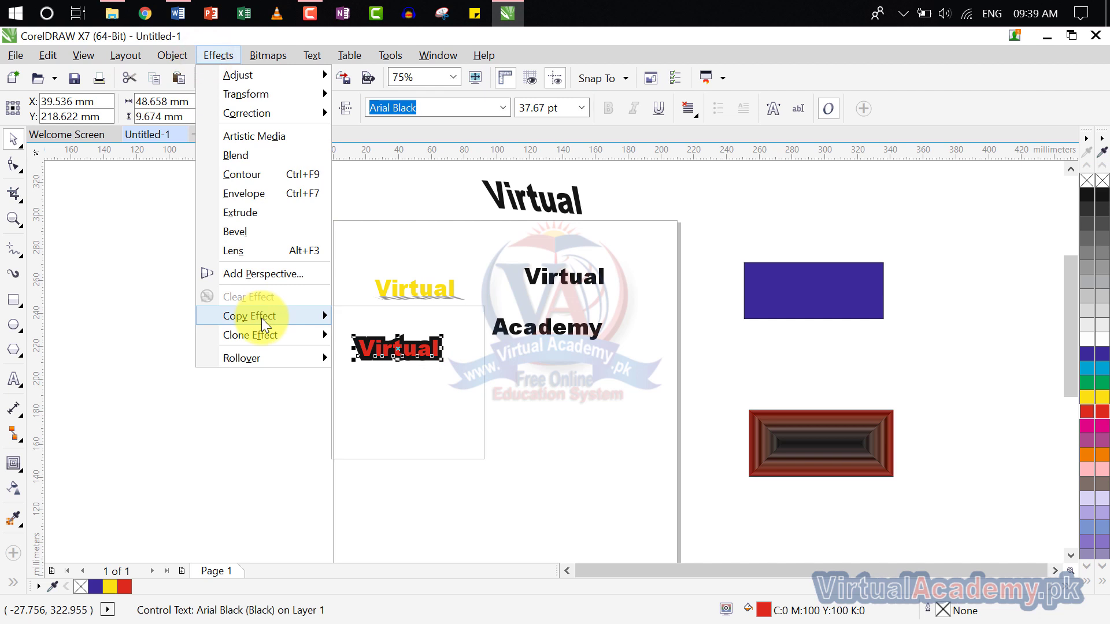
mouse_move(295, 341)
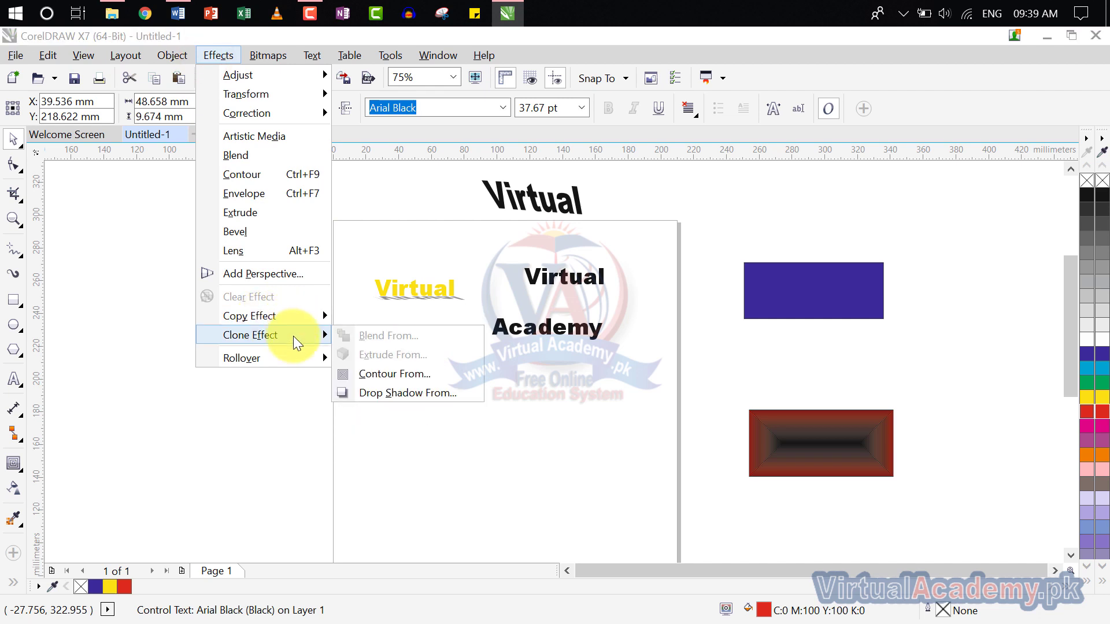
left_click(435, 391)
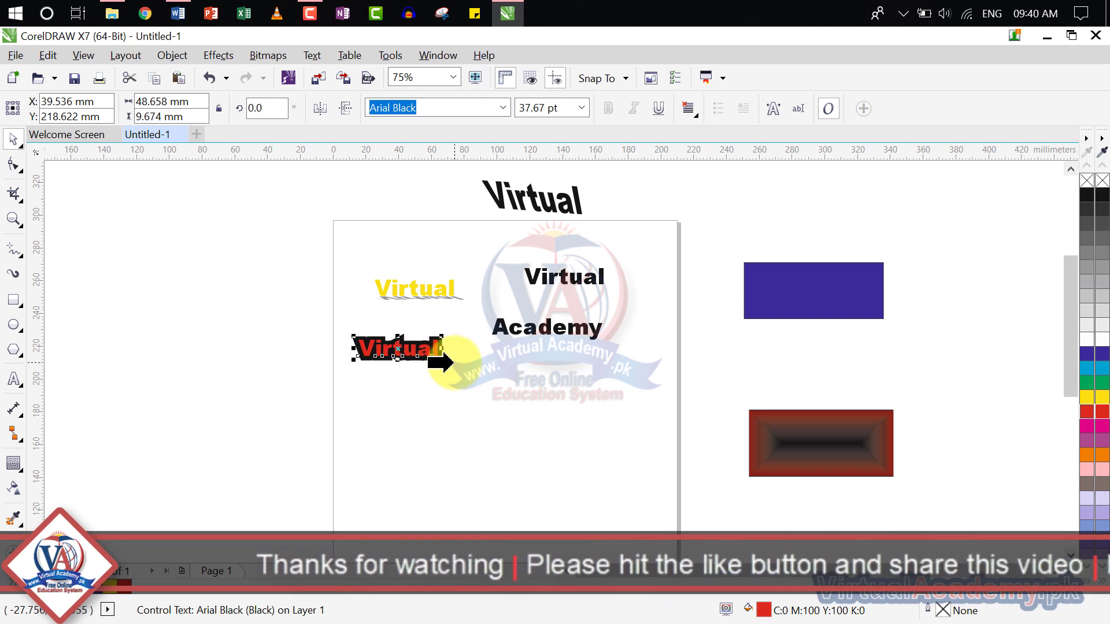
left_click(466, 360)
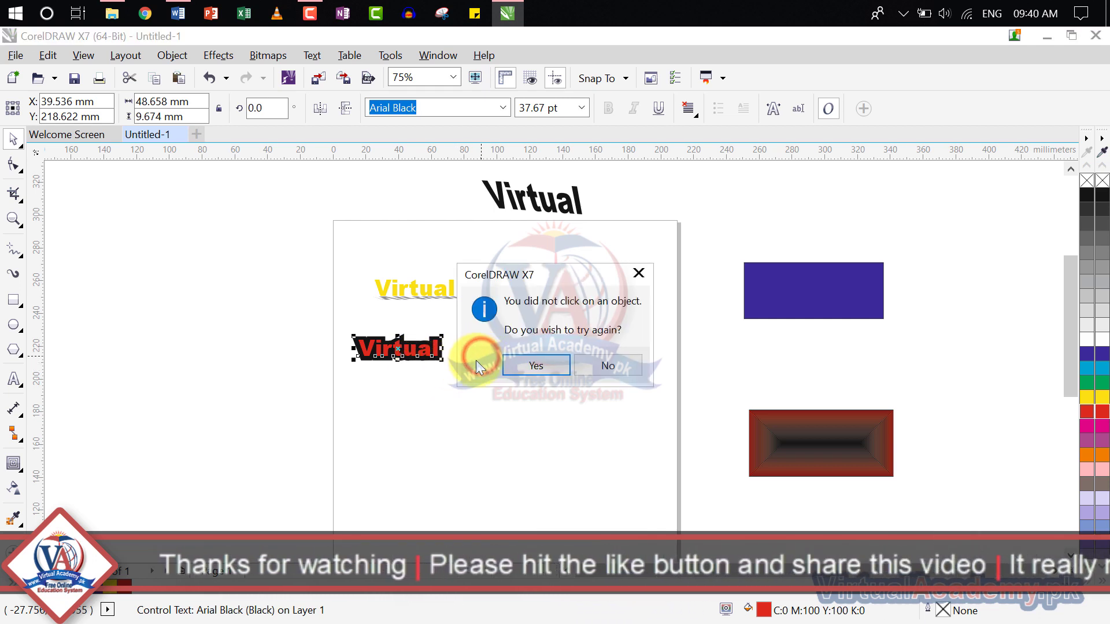
left_click(601, 365)
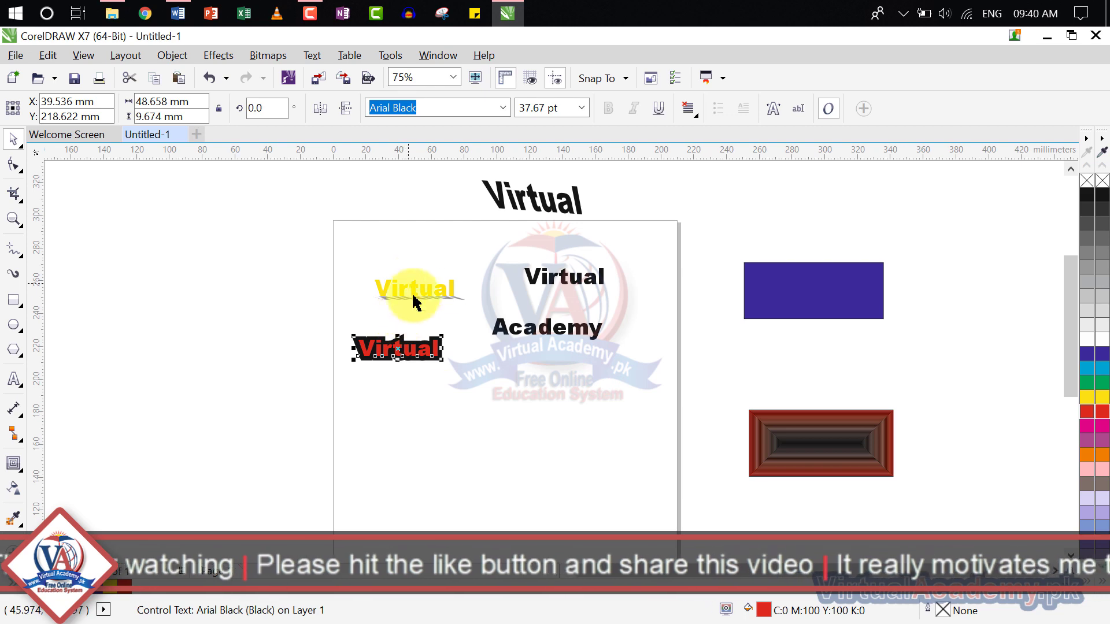
left_click(548, 399)
- Try to copy a contour effect from the yellow "Virtual" text onto the red contoured "Virtual" text
scroll(403, 354, "up", 3)
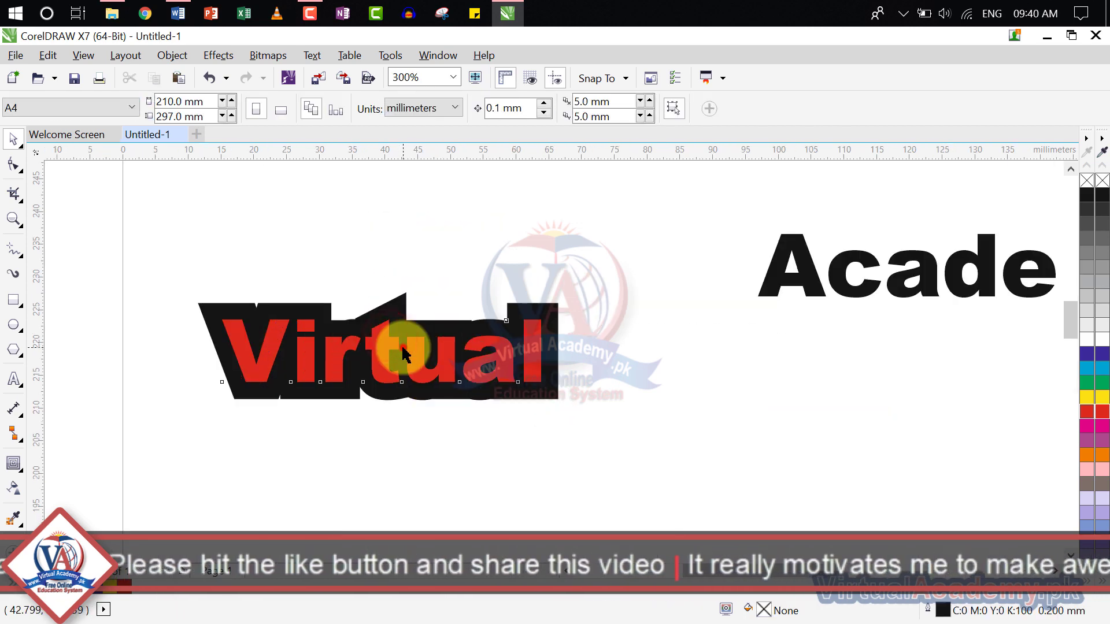
left_click(408, 346)
scroll(426, 355, "down", 3)
scroll(434, 369, "up", 2)
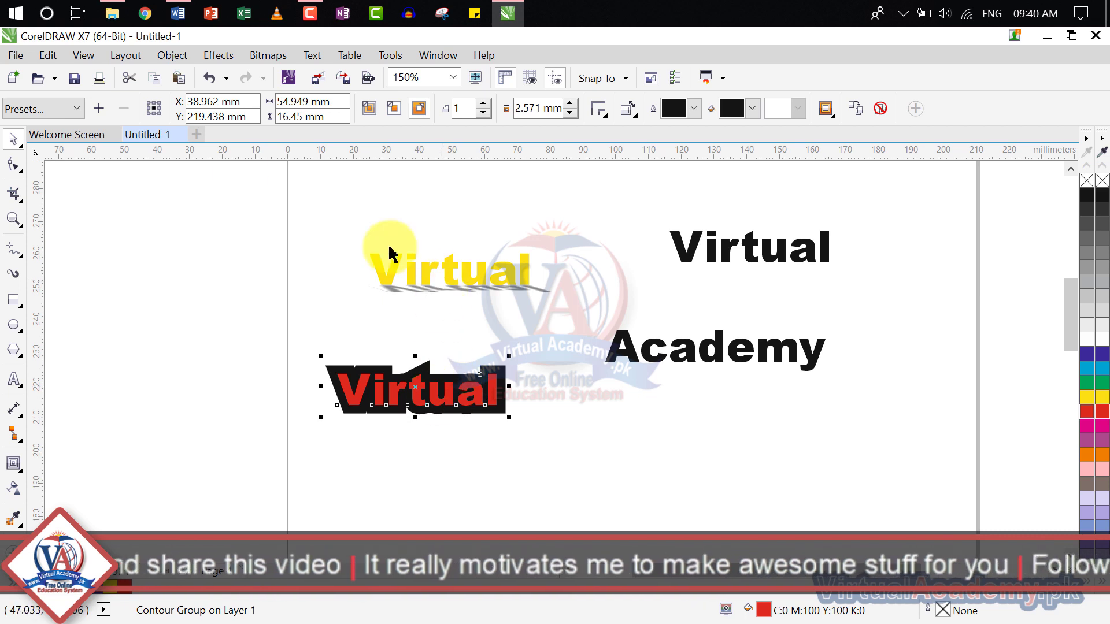
left_click(172, 55)
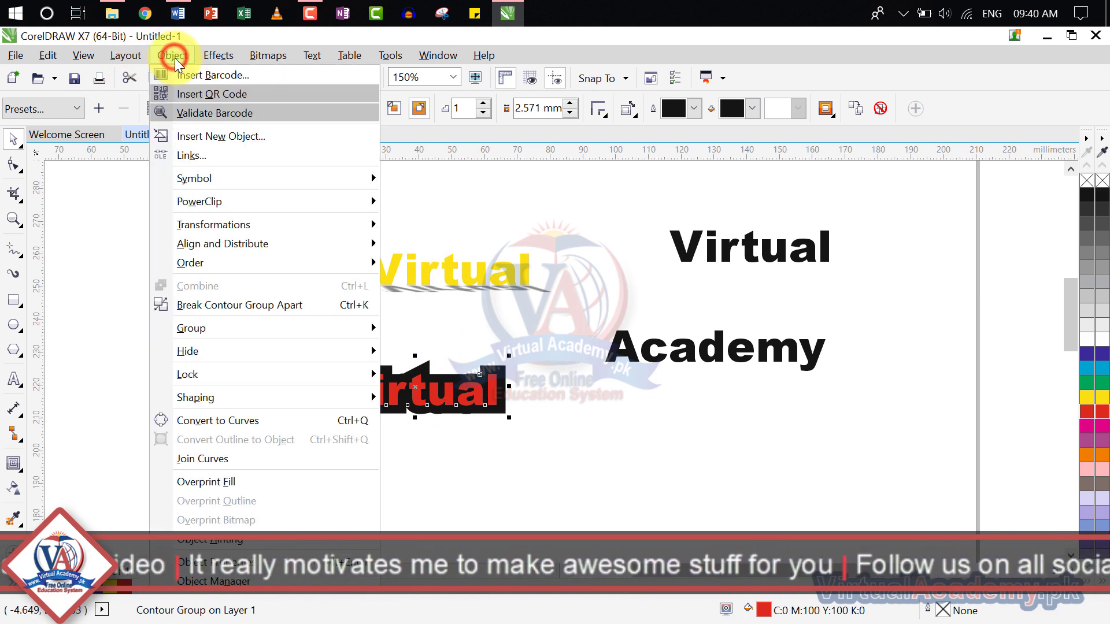
mouse_move(218, 55)
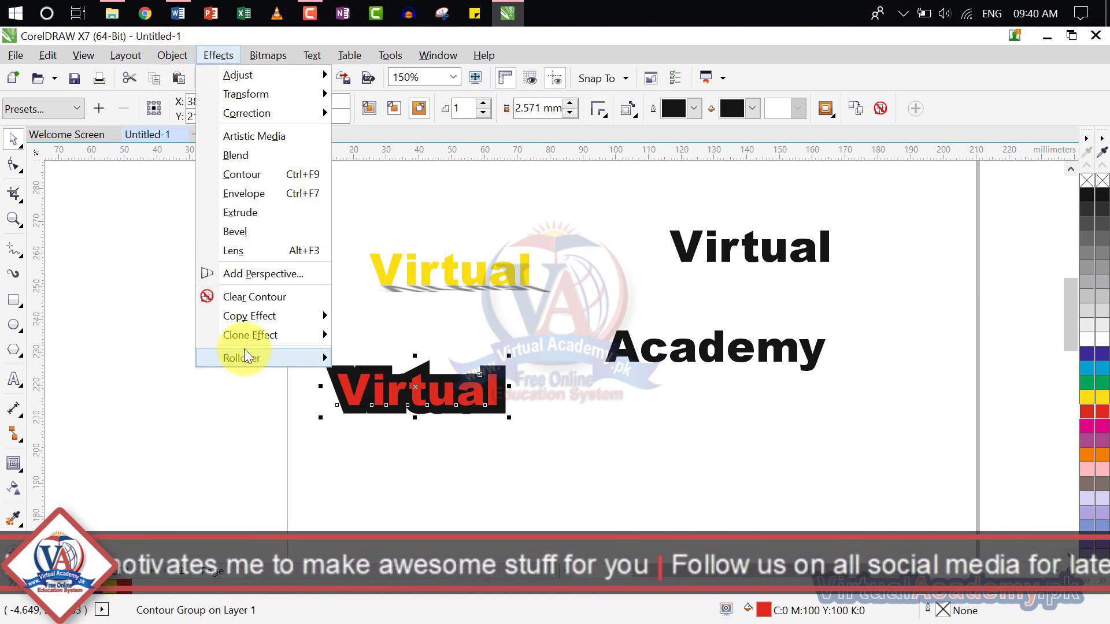
mouse_move(257, 335)
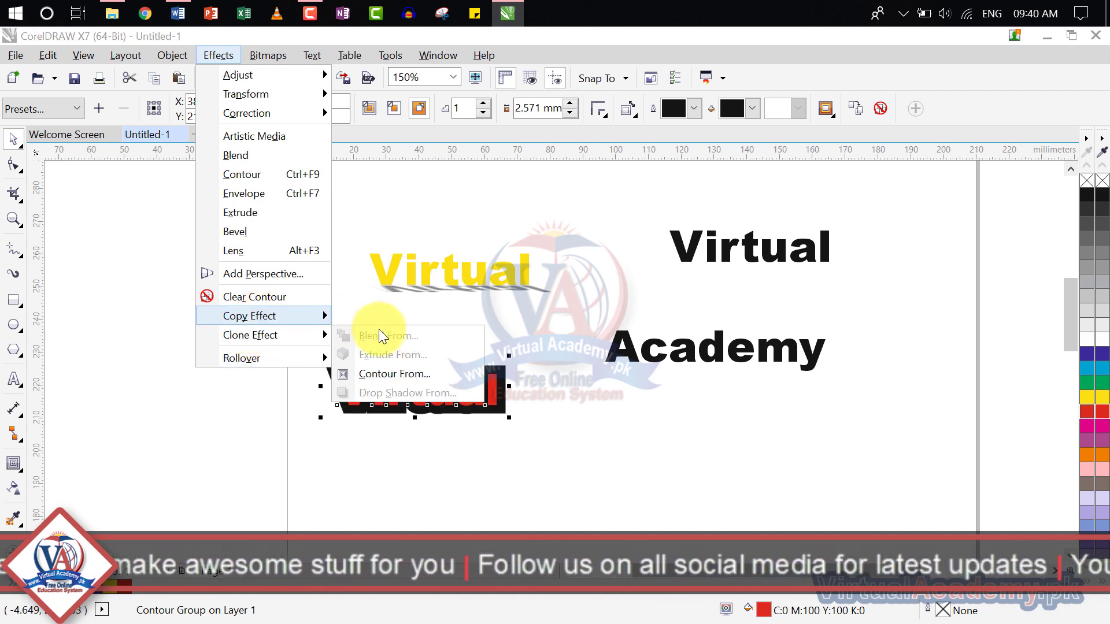
left_click(393, 374)
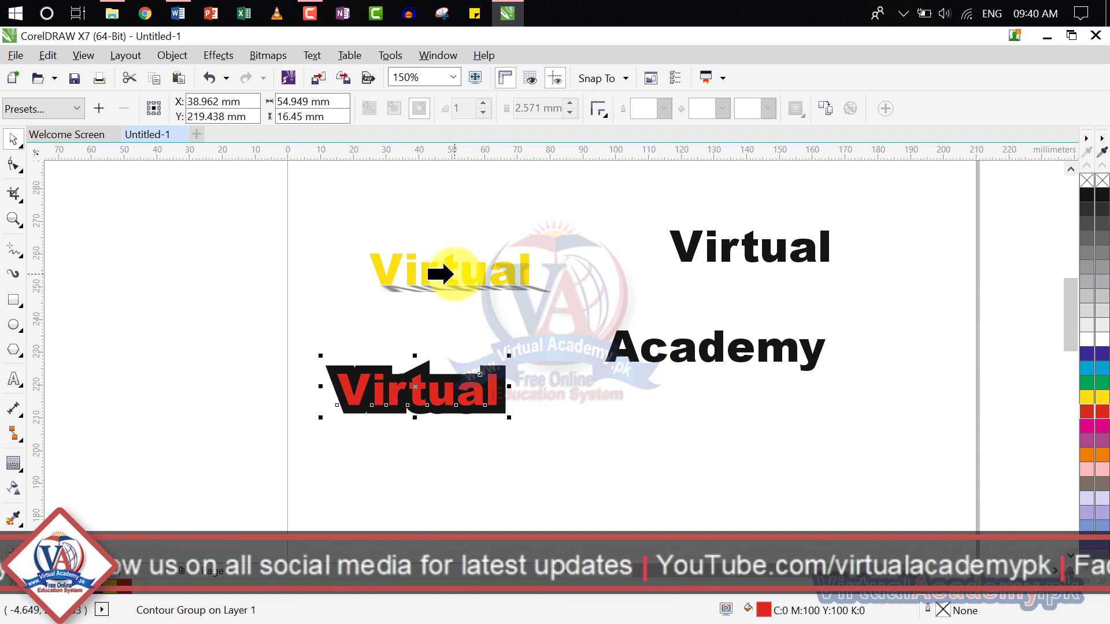
left_click(449, 275)
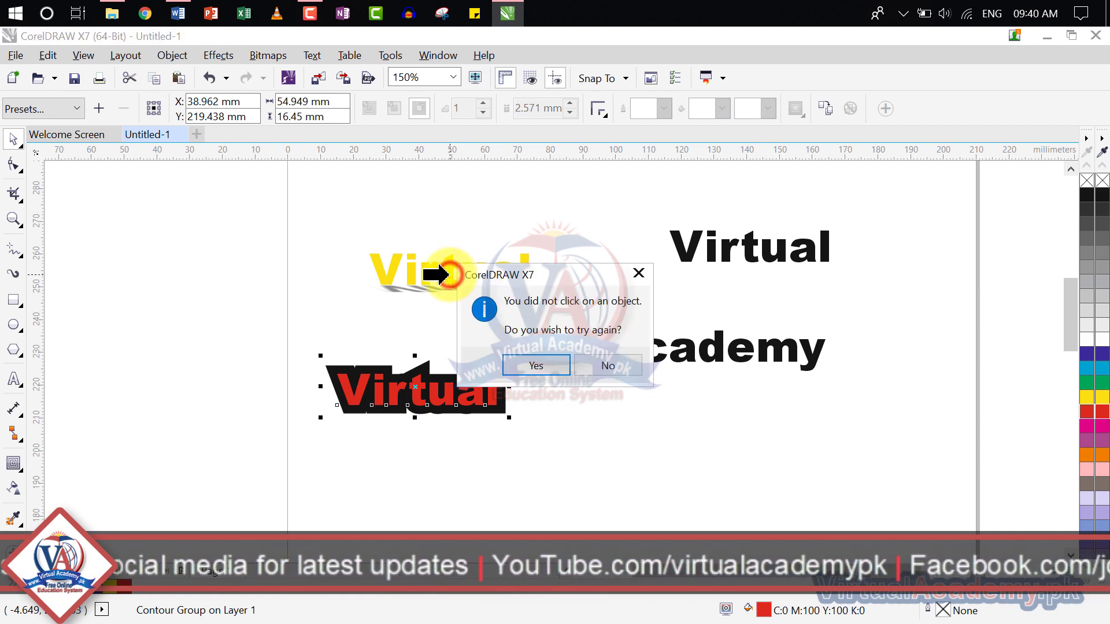
left_click(534, 365)
left_click(611, 429)
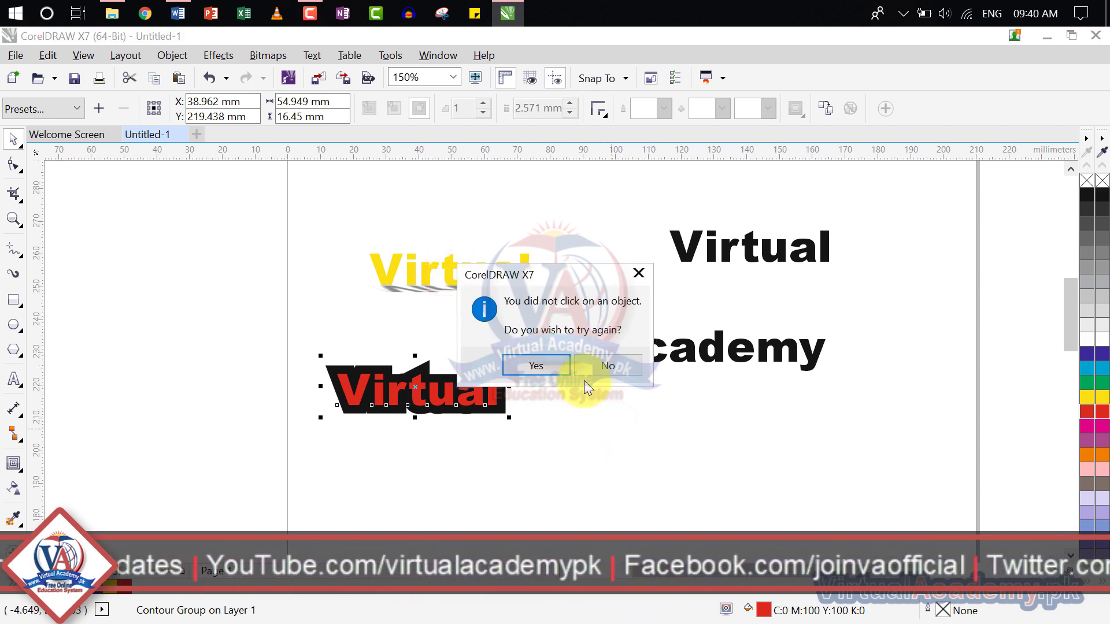
left_click(588, 371)
left_click(585, 463)
left_click(471, 393)
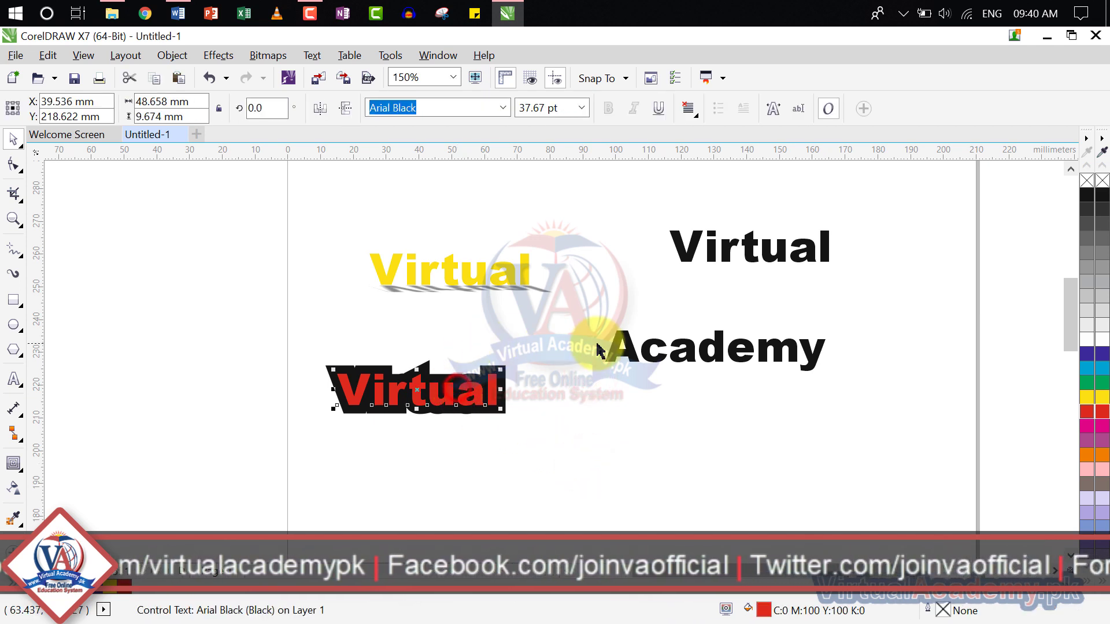
- Clone the drop shadow effect from the yellow "Virtual" text onto the black "Academy" text
left_click(621, 341)
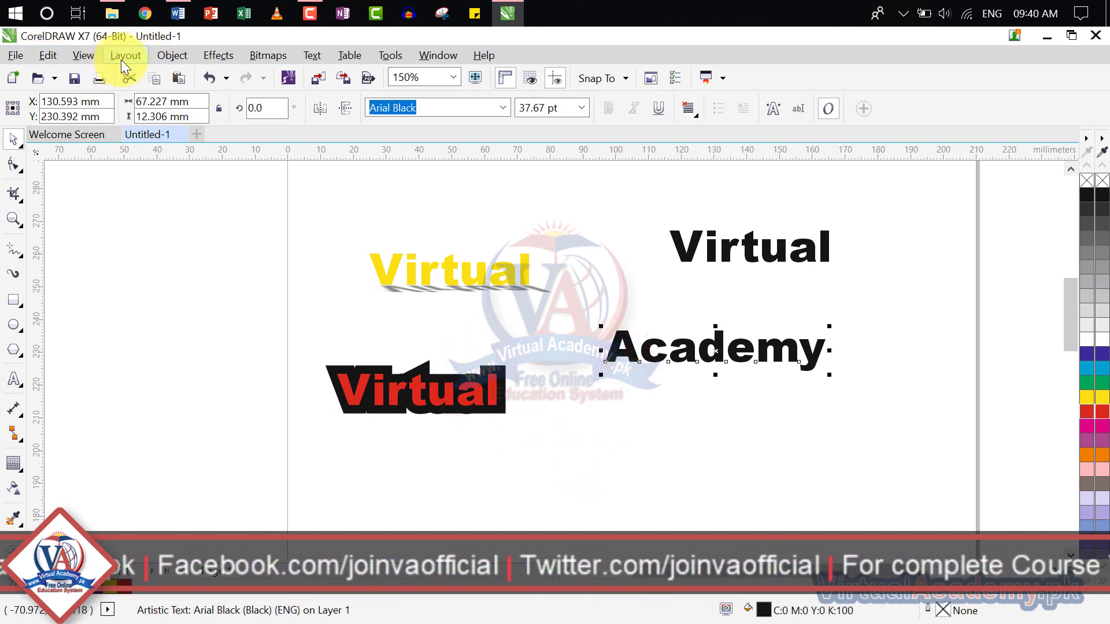
left_click(203, 62)
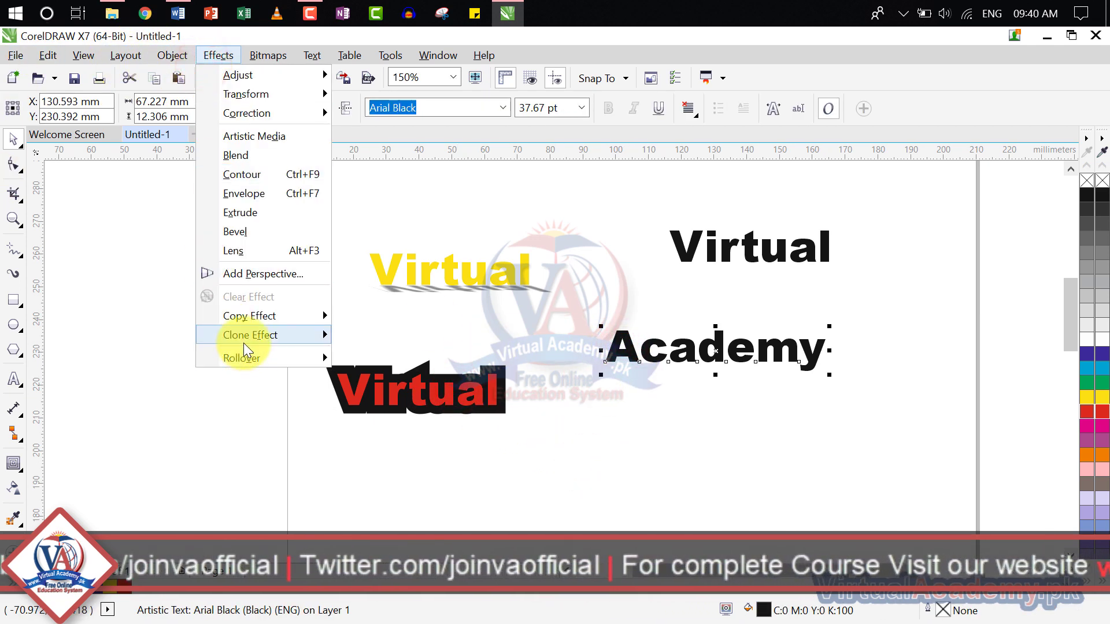
mouse_move(244, 342)
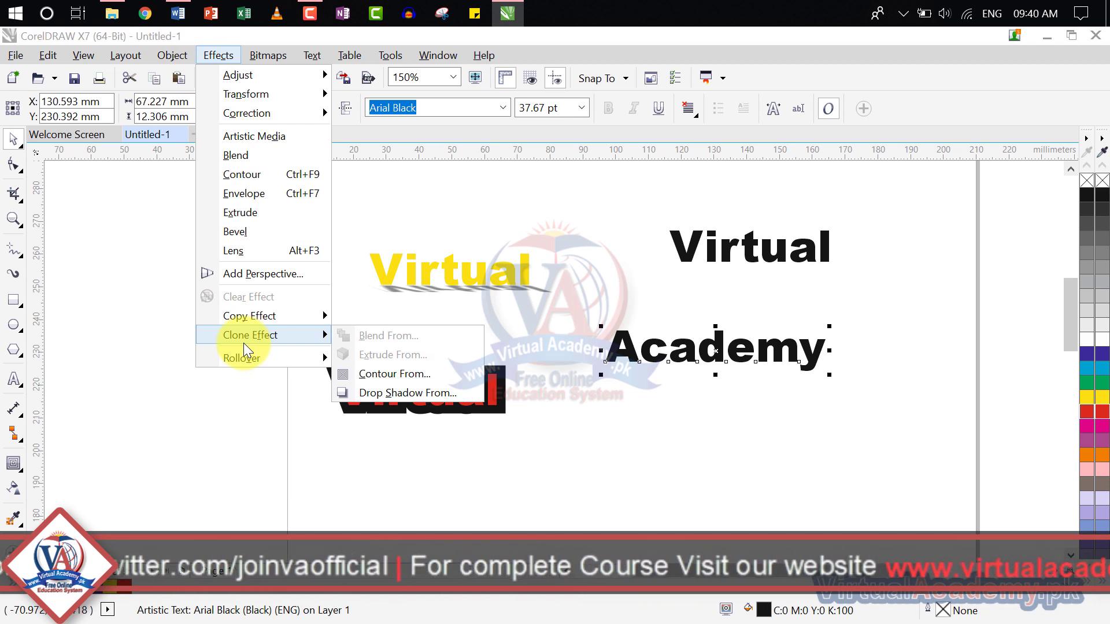
left_click(404, 391)
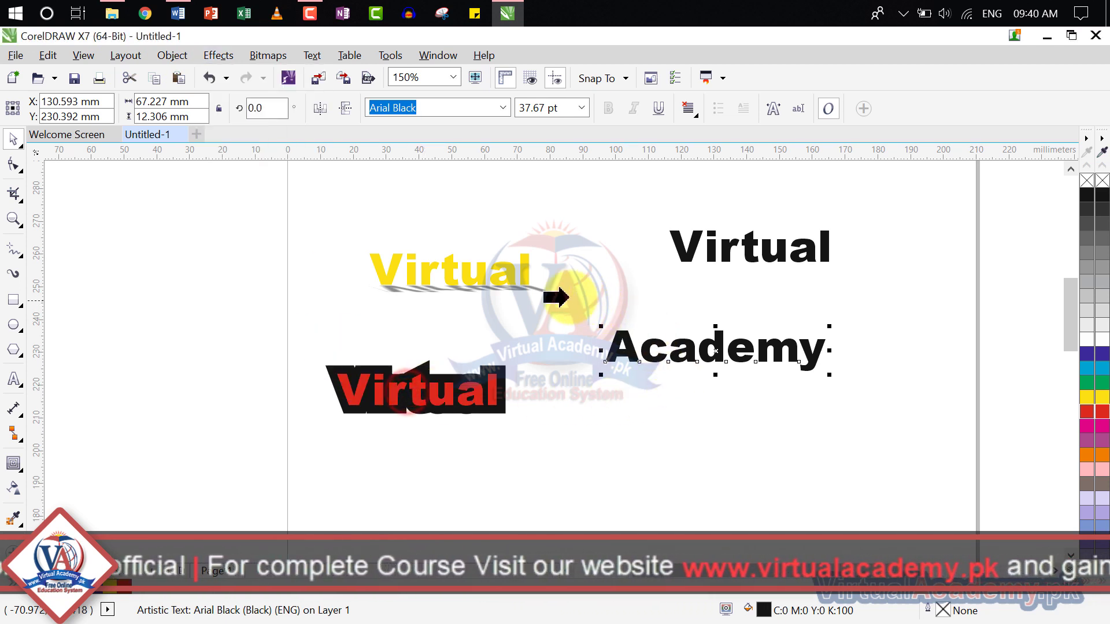
left_click(453, 275)
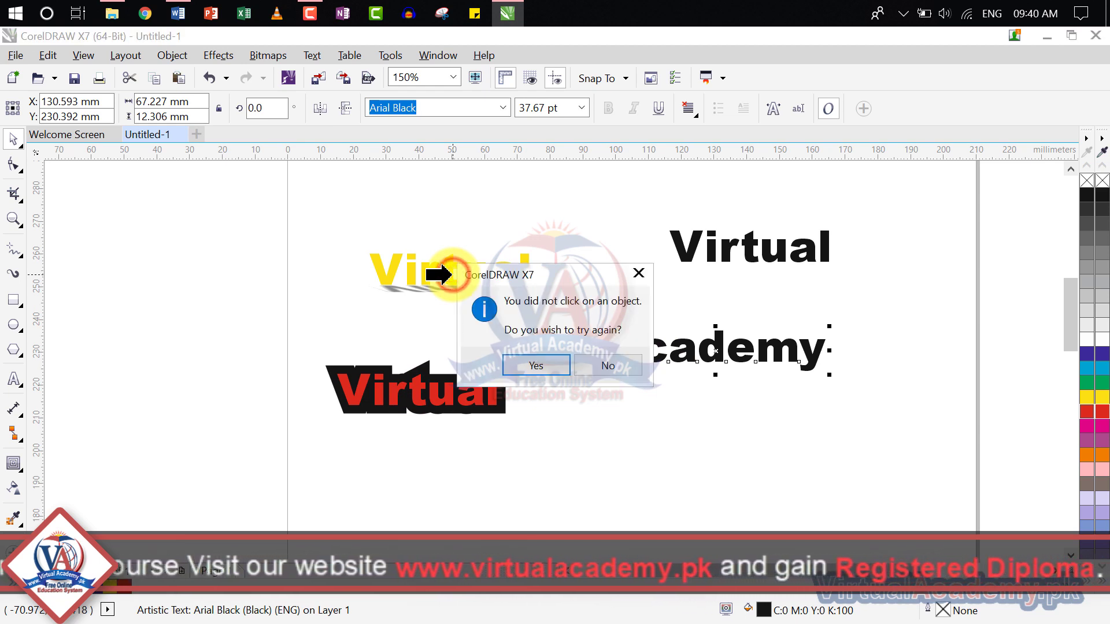
left_click(529, 367)
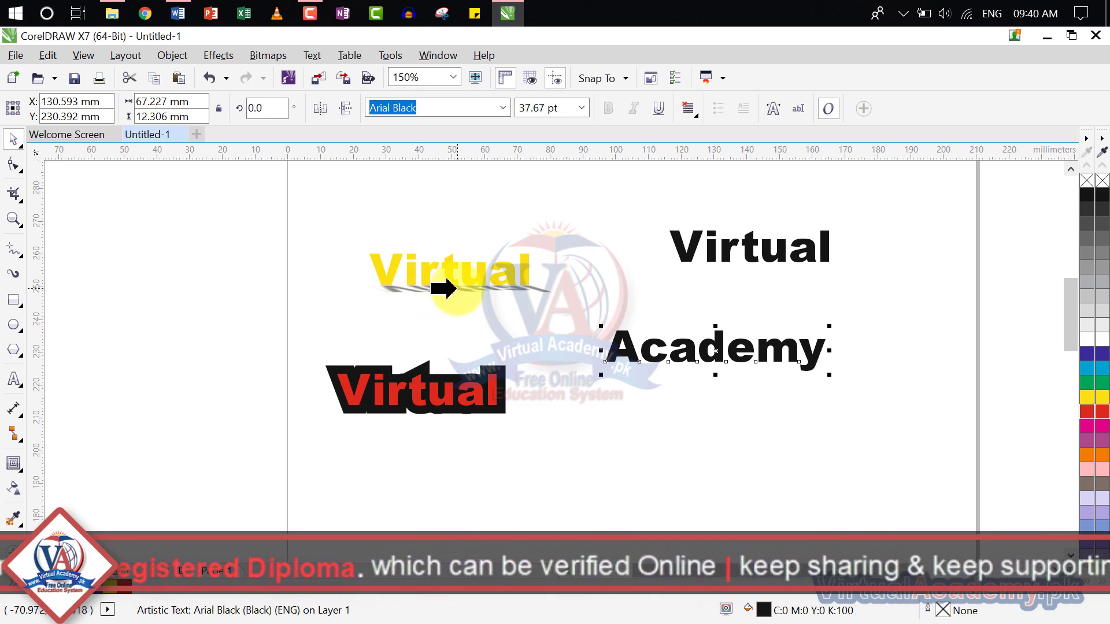
left_click(451, 288)
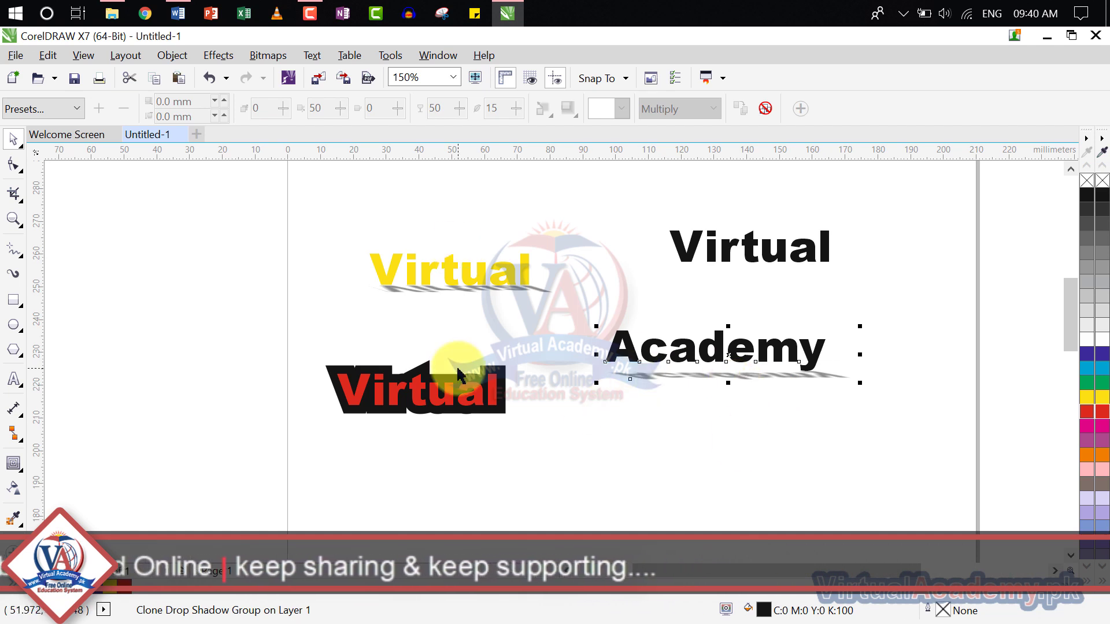
- Clone the contour effect from the red "Virtual" text onto the plain black "Virtual" text on the page and fill that text with red
left_click(688, 244)
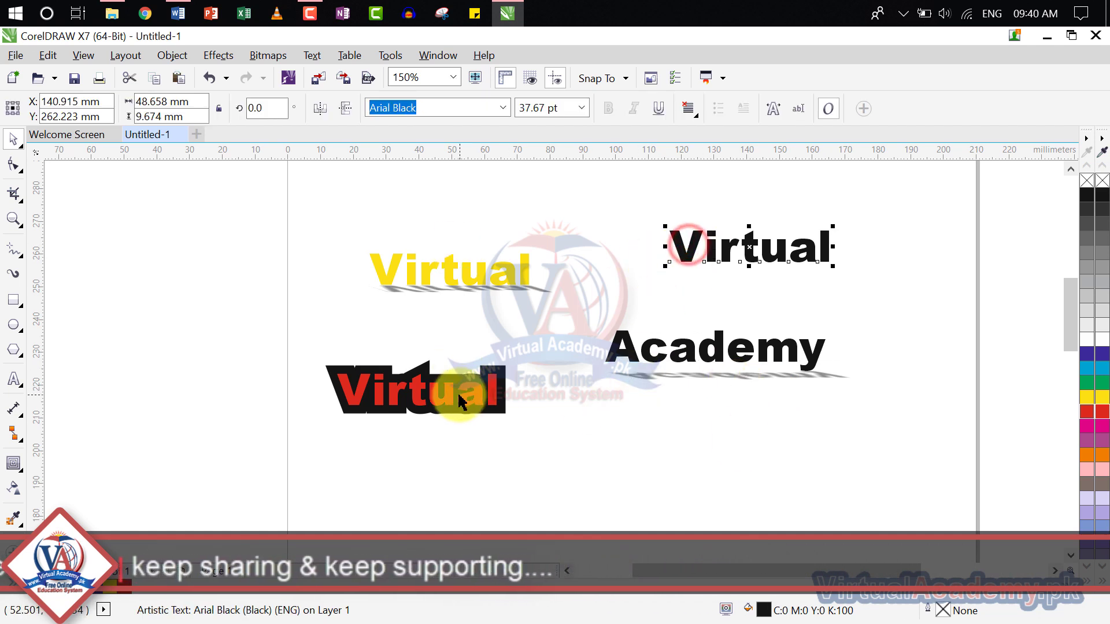
left_click(140, 56)
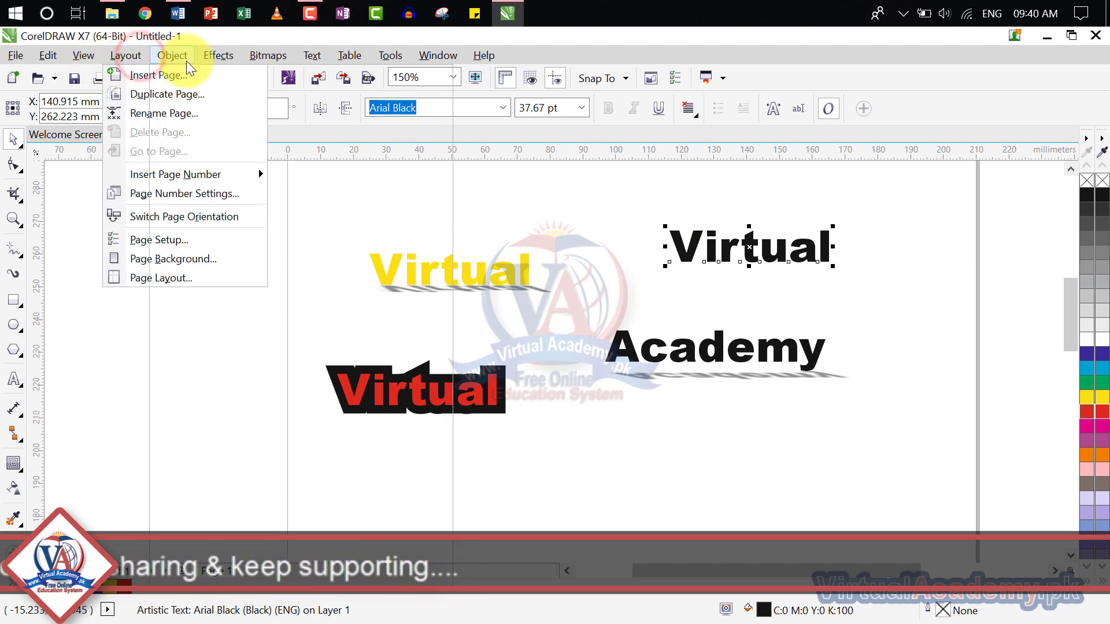
mouse_move(208, 57)
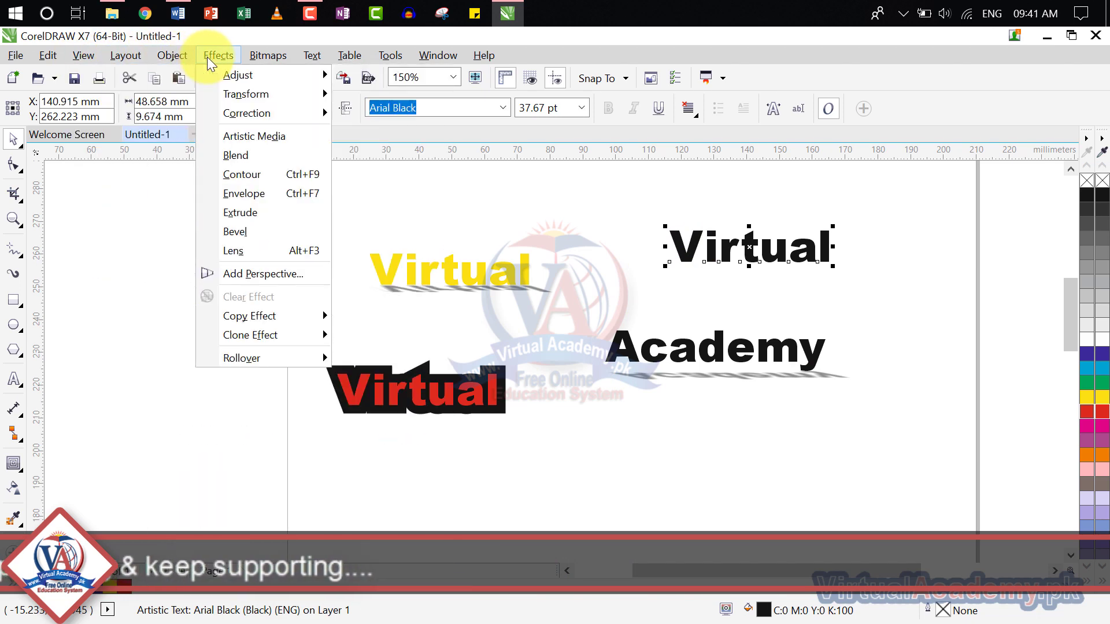
mouse_move(241, 336)
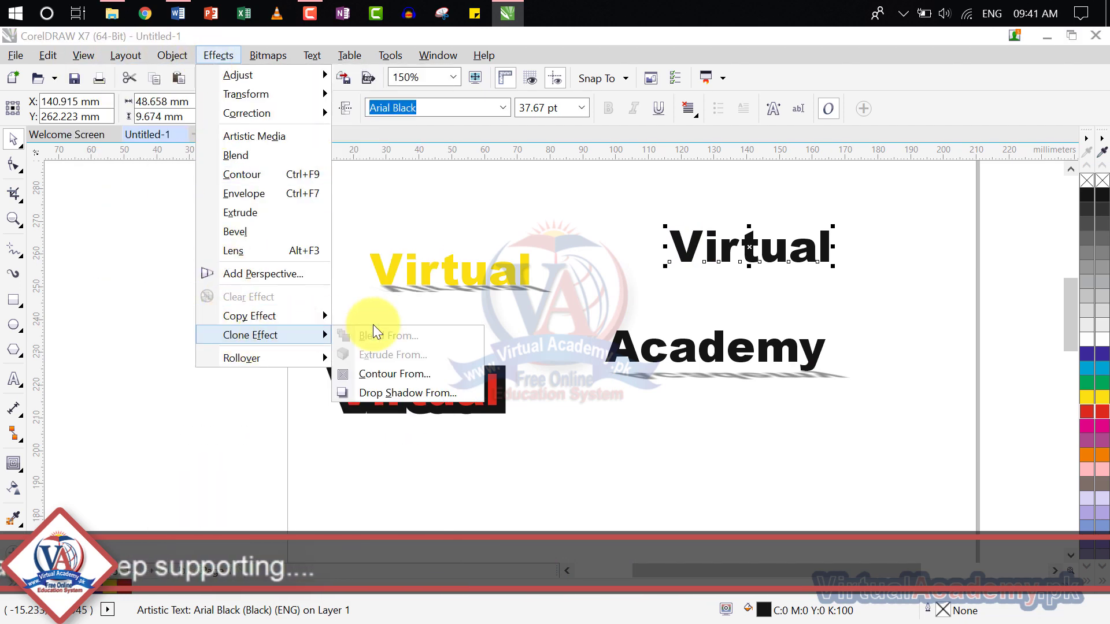
left_click(382, 376)
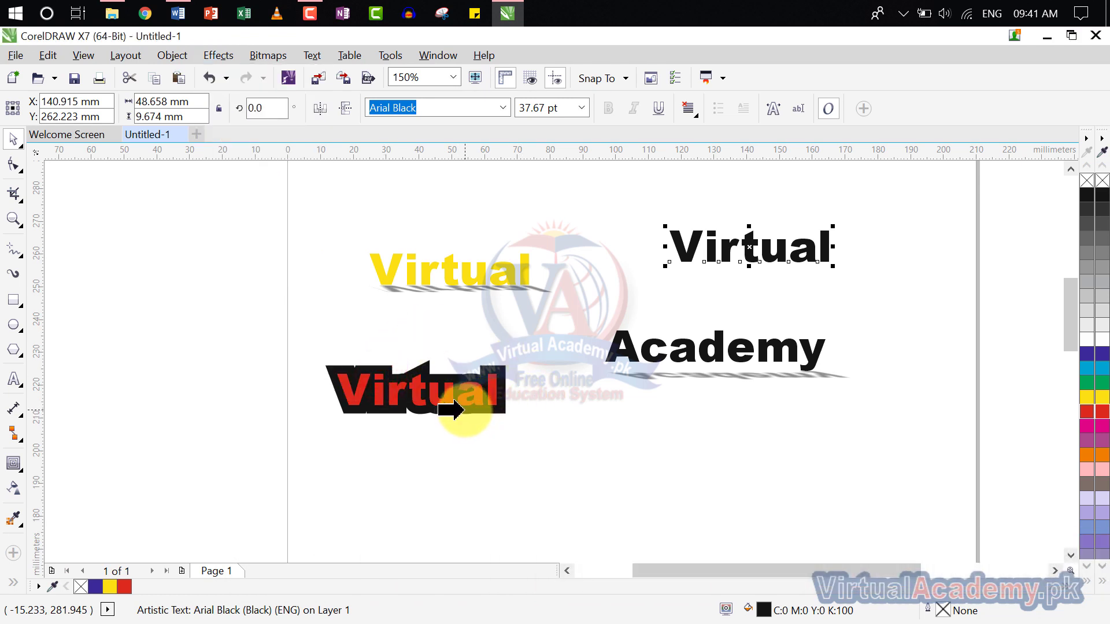
left_click(462, 409)
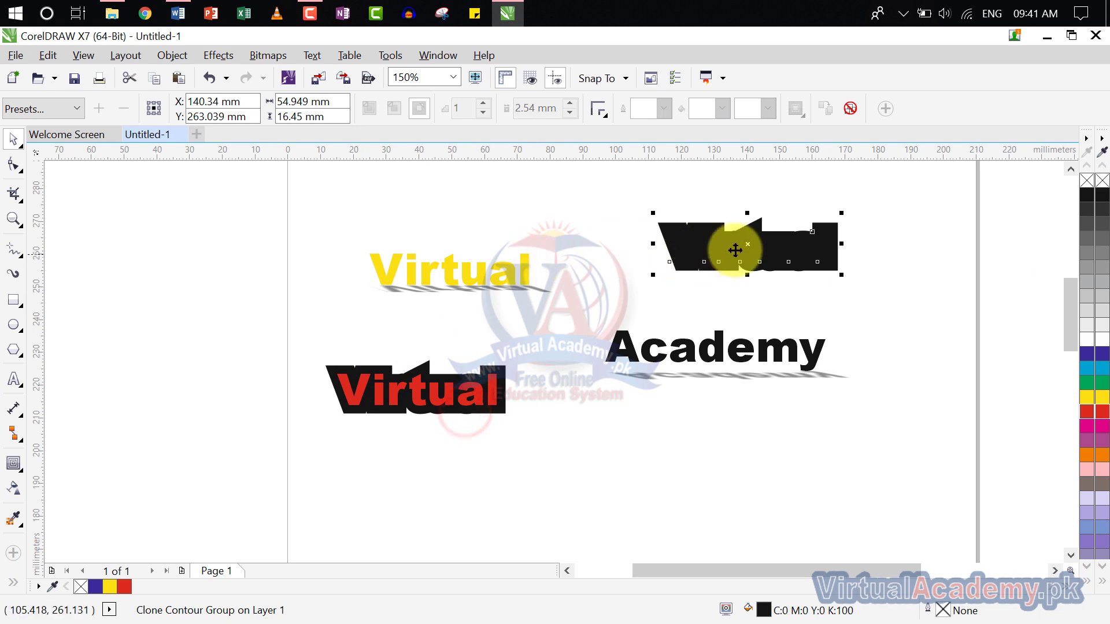
left_click(1105, 424)
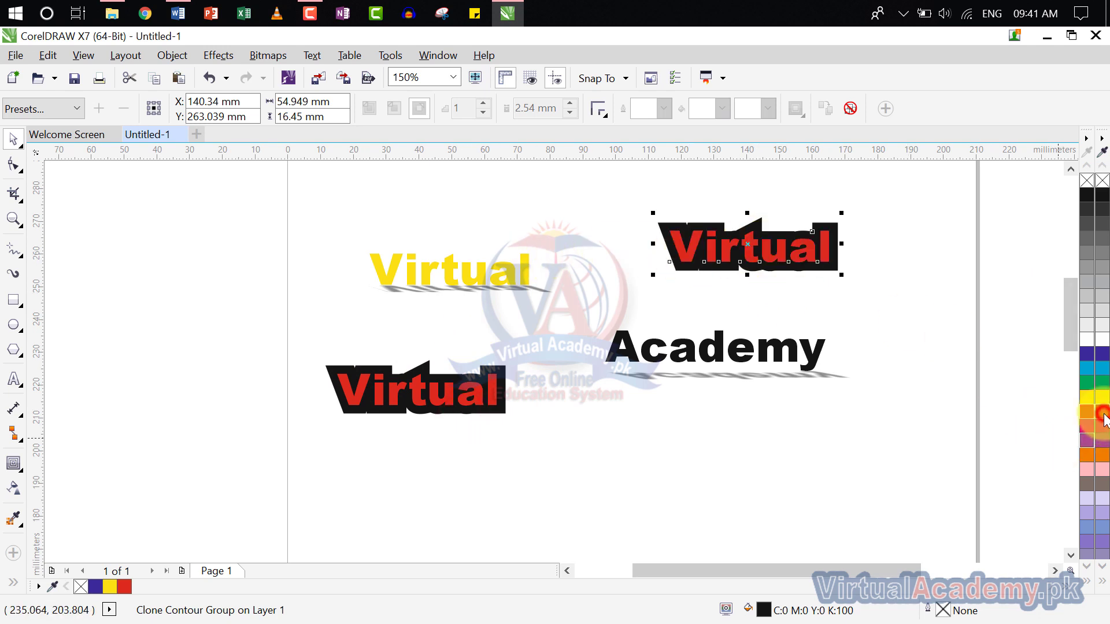
left_click(810, 300)
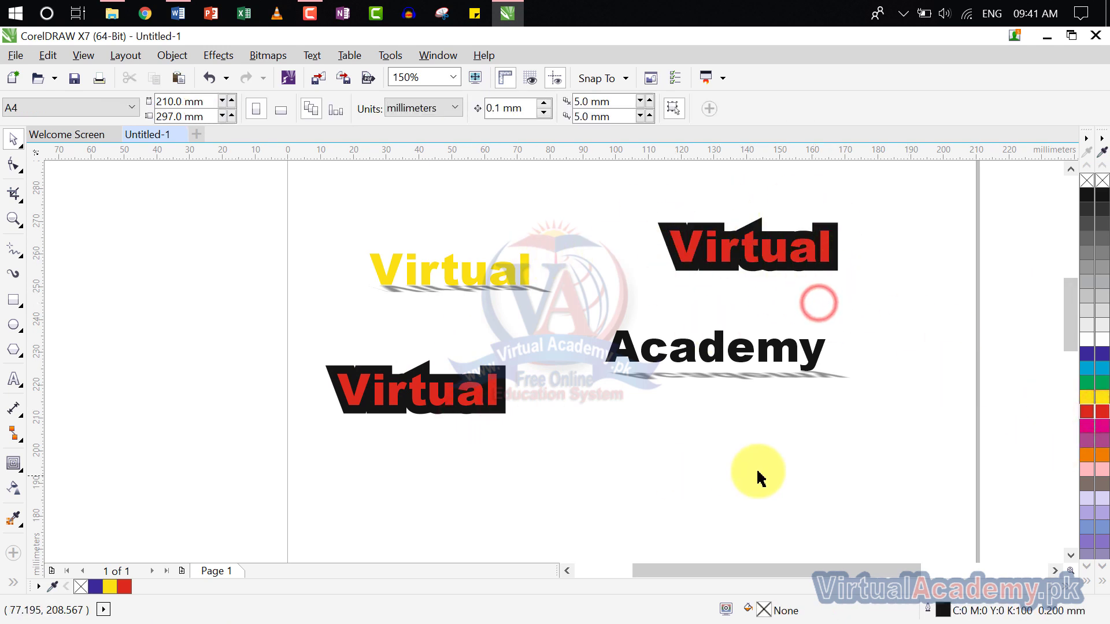
- Select all the texts and rectangles on and around the page and delete them
scroll(757, 476, "down", 2)
scroll(508, 410, "down", 2)
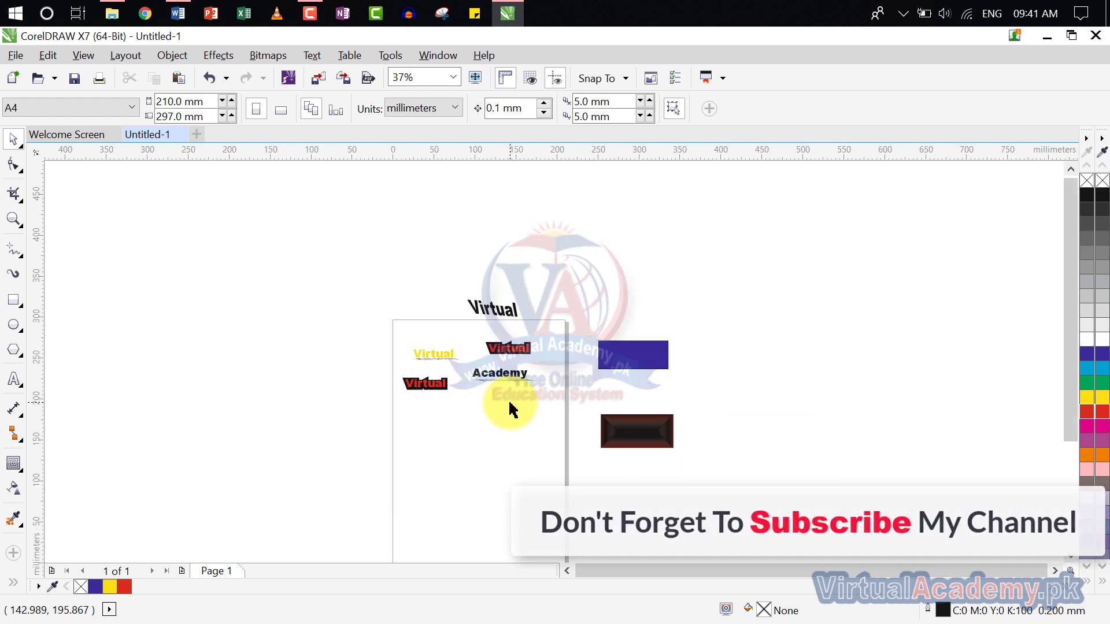
left_click_drag(778, 247, 337, 520)
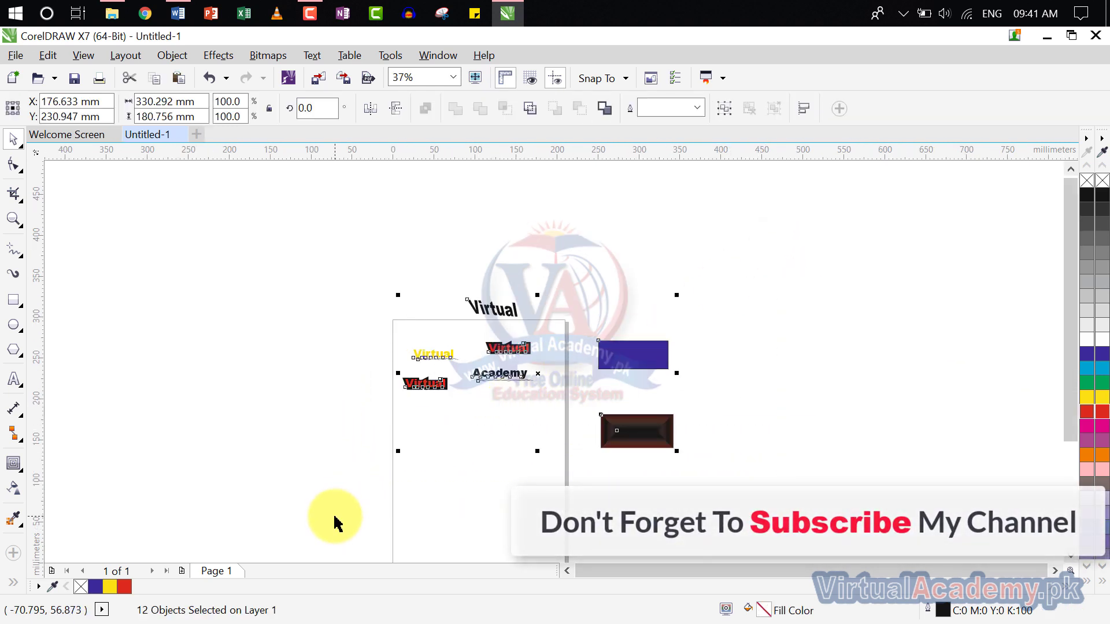
key("Delete")
scroll(399, 430, "down", 3)
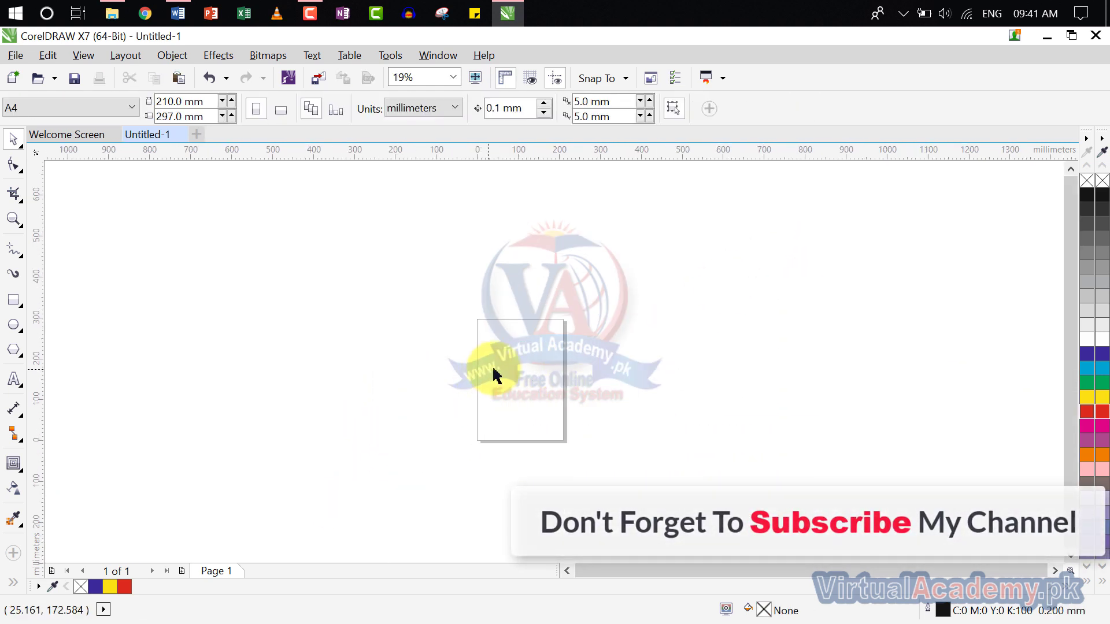
scroll(520, 364, "up", 1)
scroll(527, 359, "up", 1)
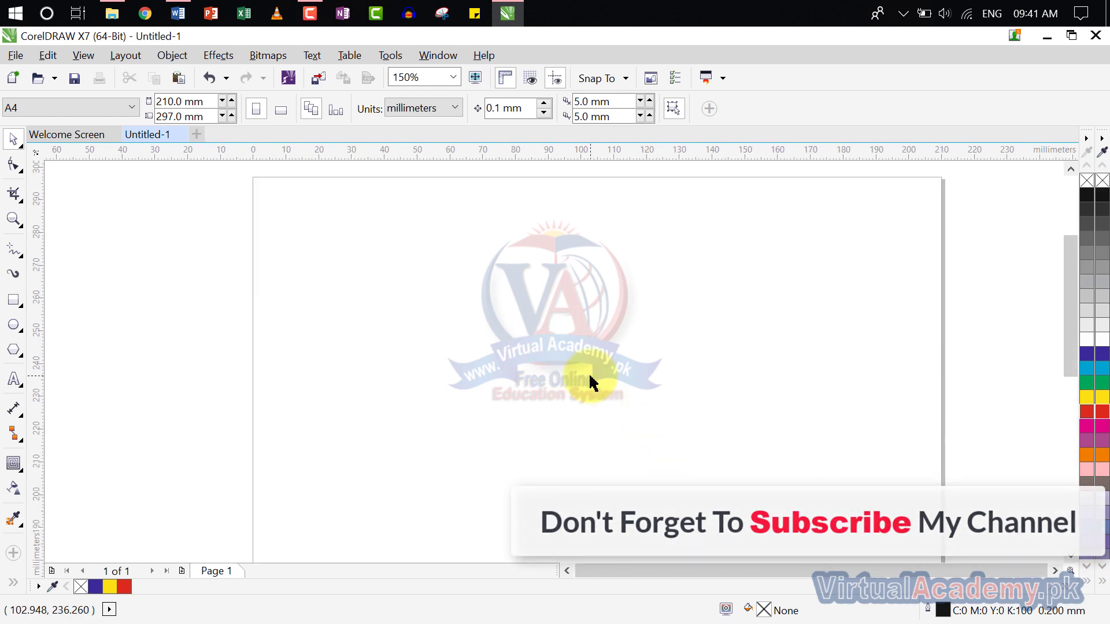
scroll(590, 379, "down", 1)
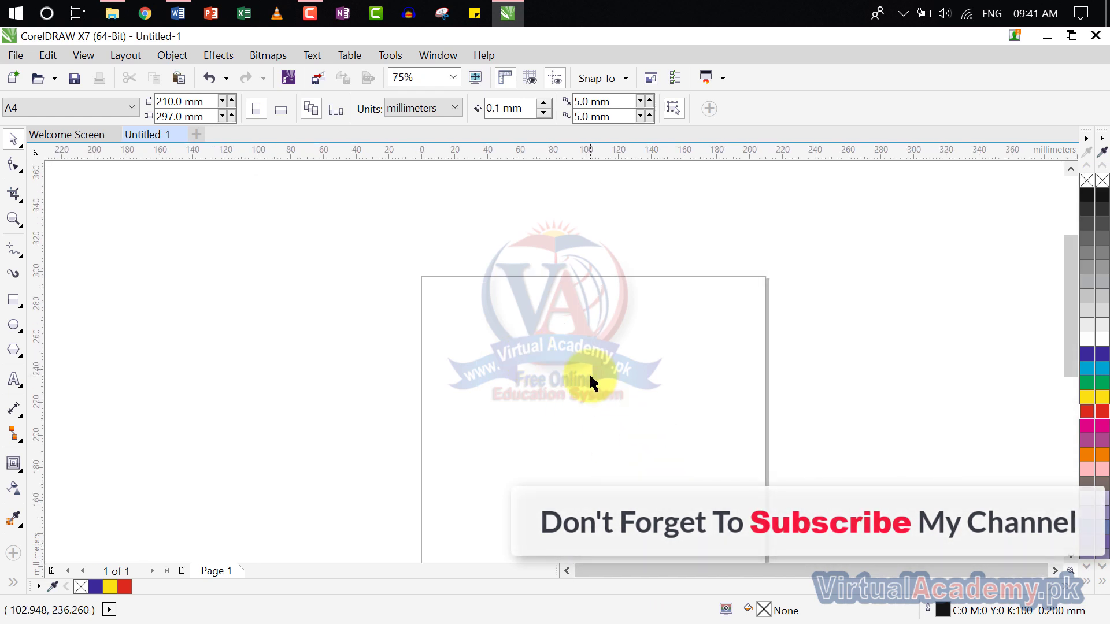